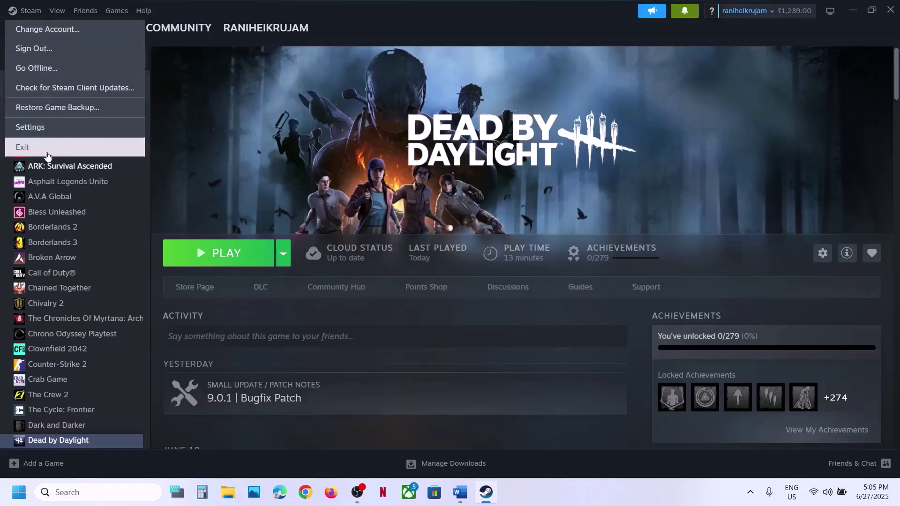
left_click(303, 175)
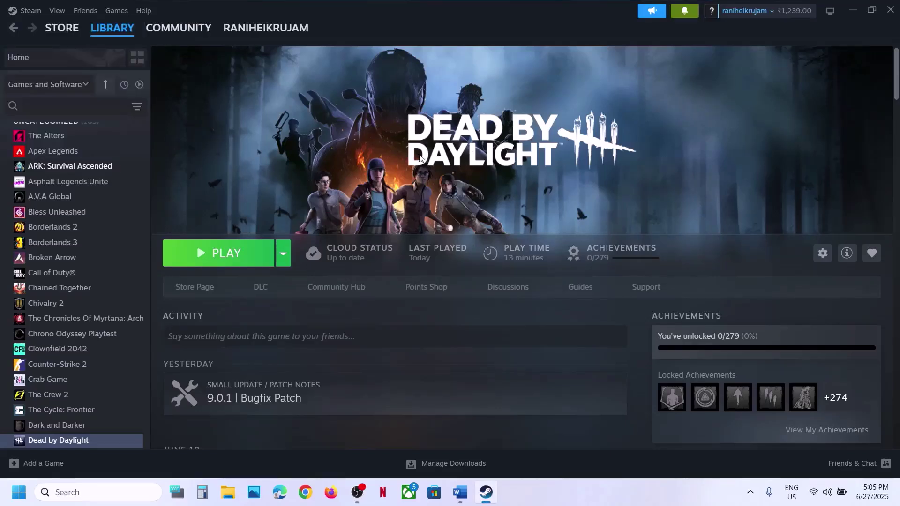
left_click(19, 492)
left_click(340, 452)
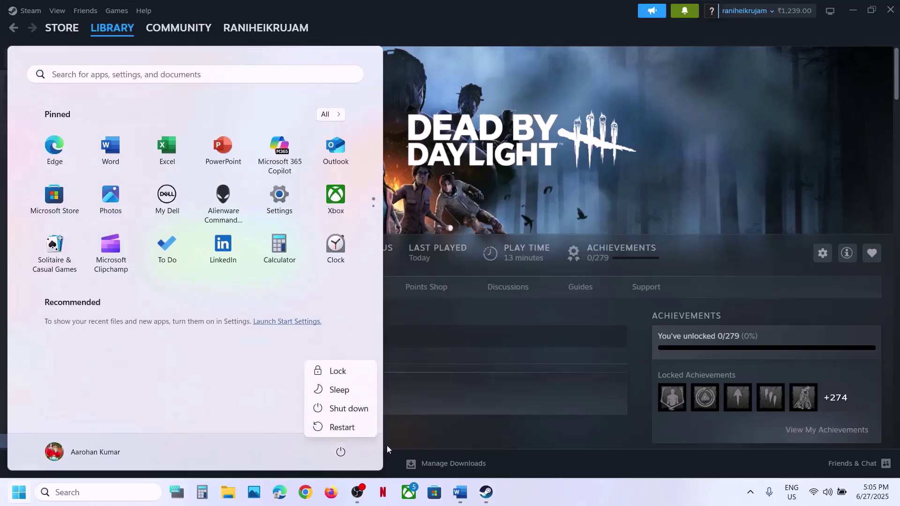
left_click(599, 154)
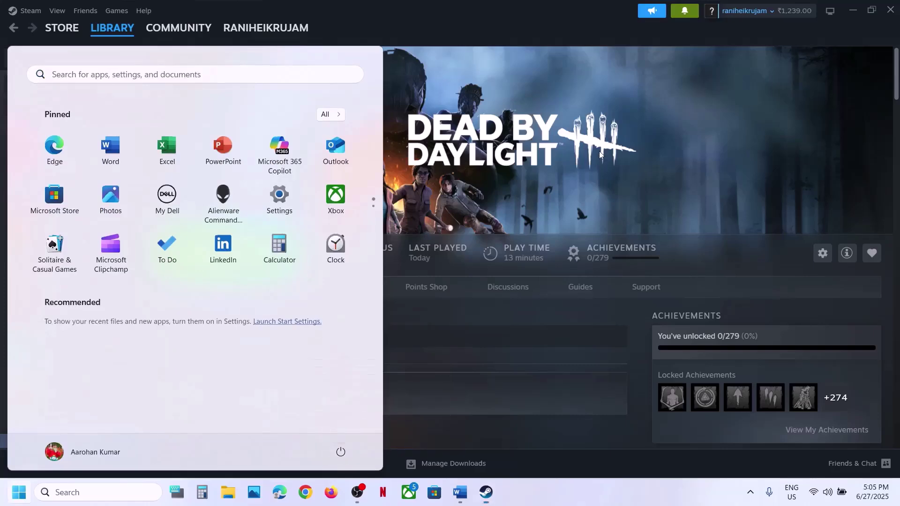
left_click(600, 154)
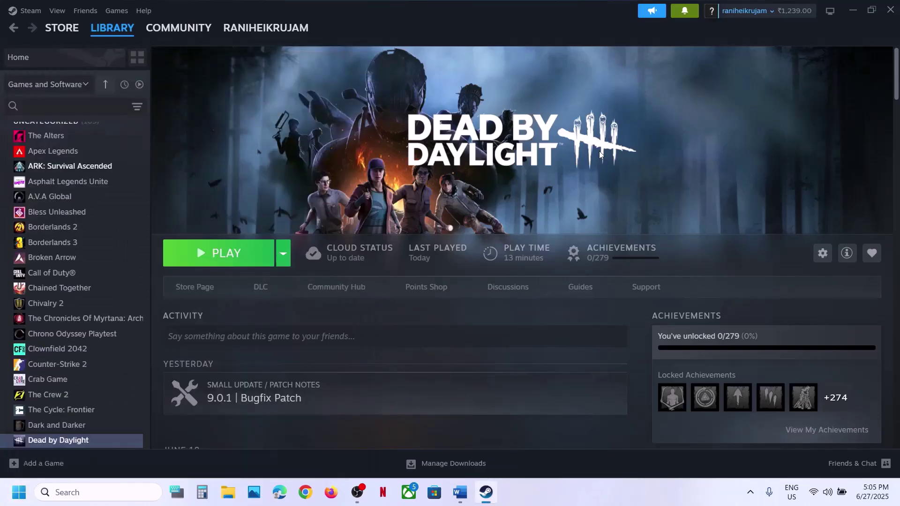
Switch to the Word document and read the Step 2 launch option commands.
left_click(461, 490)
scroll(247, 251, "down", 1)
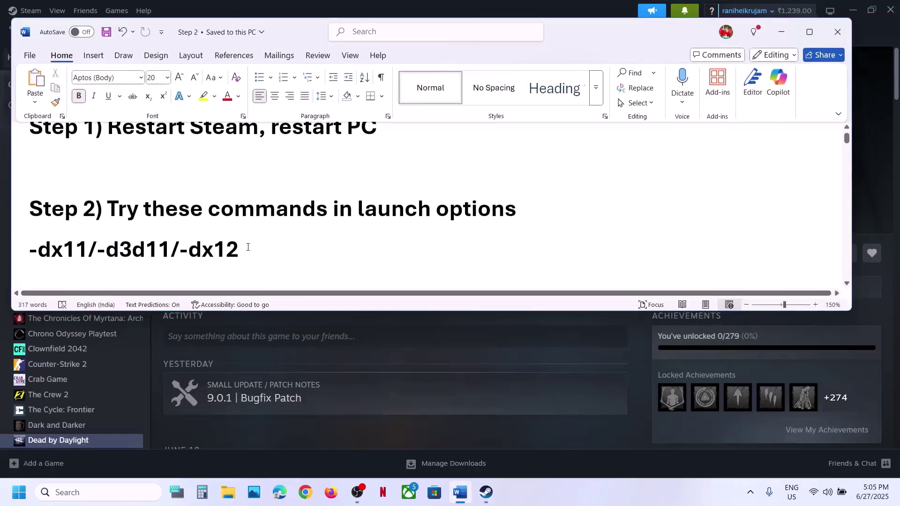
left_click(781, 32)
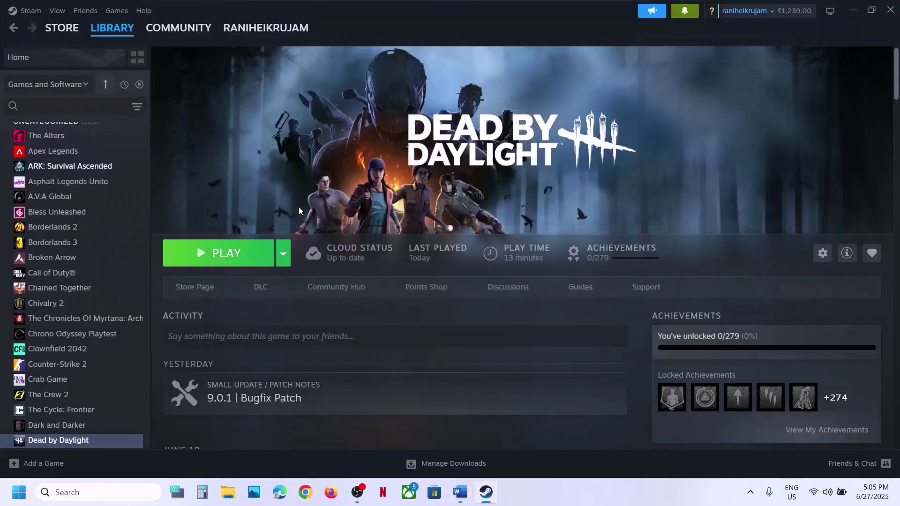
In Steam, open the properties of Dead by Daylight and enter -dx11 as its launch option.
scroll(107, 384, "down", 4)
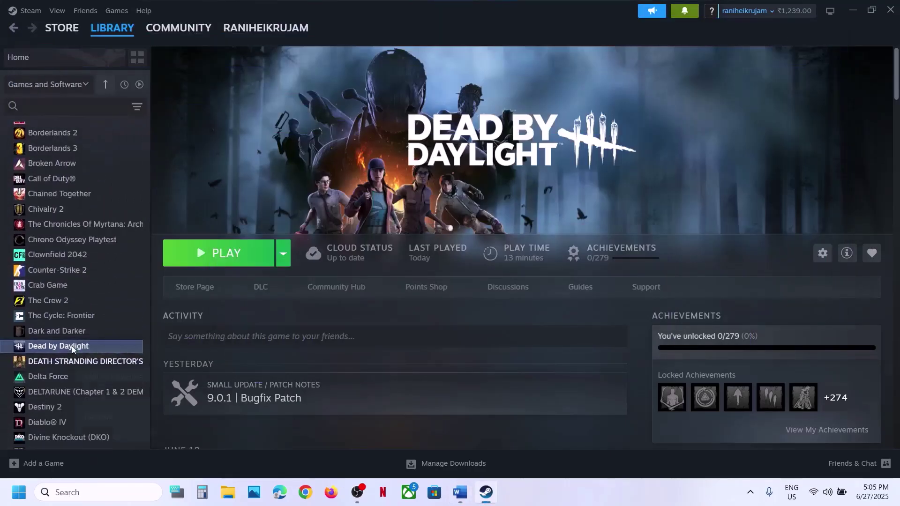
right_click(72, 346)
mouse_move(139, 418)
left_click(104, 436)
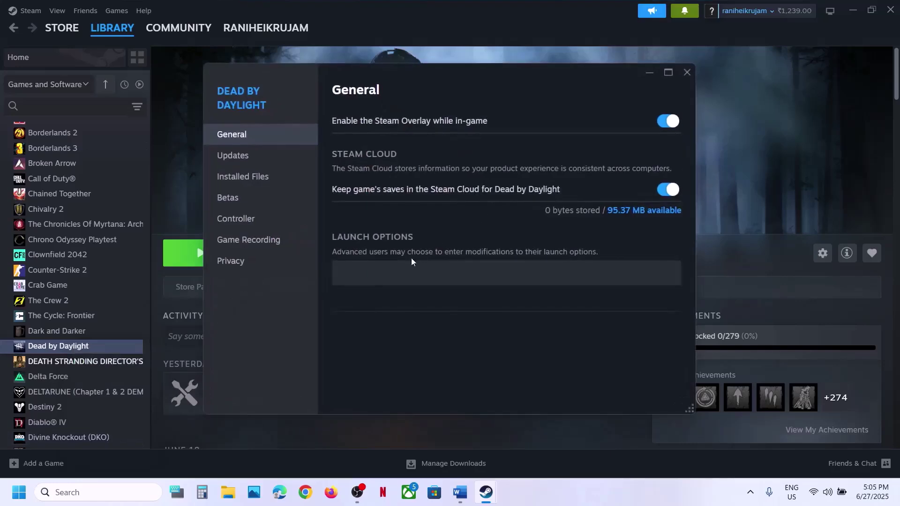
left_click(379, 280)
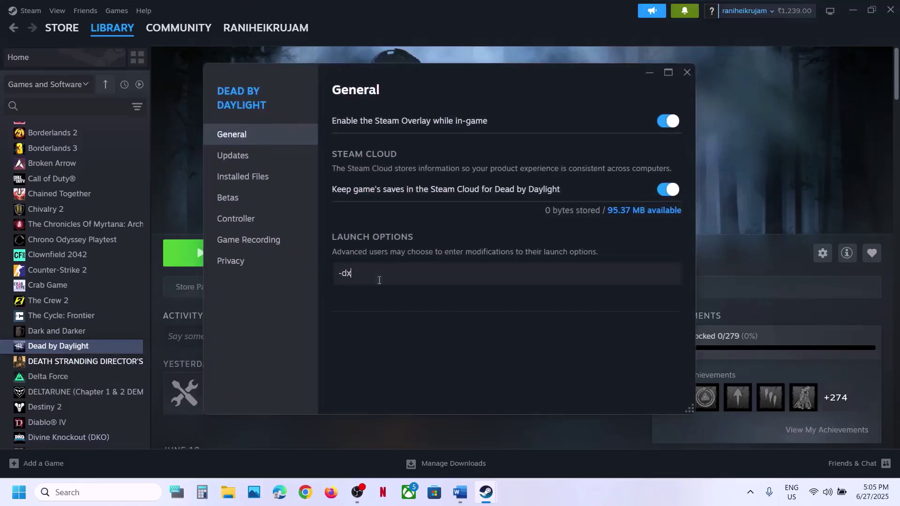
left_click(689, 72)
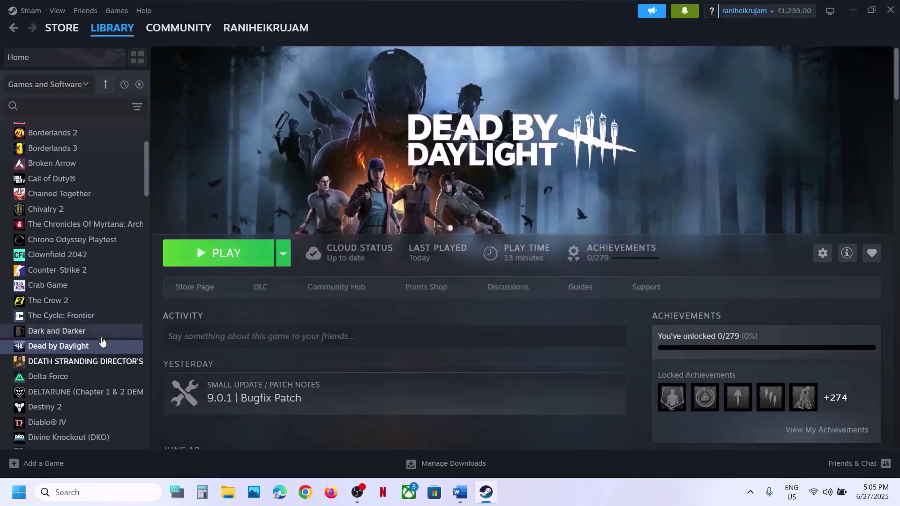
Reopen the Dead by Daylight properties and change the launch option to -d3d11.
right_click(92, 349)
left_click(124, 435)
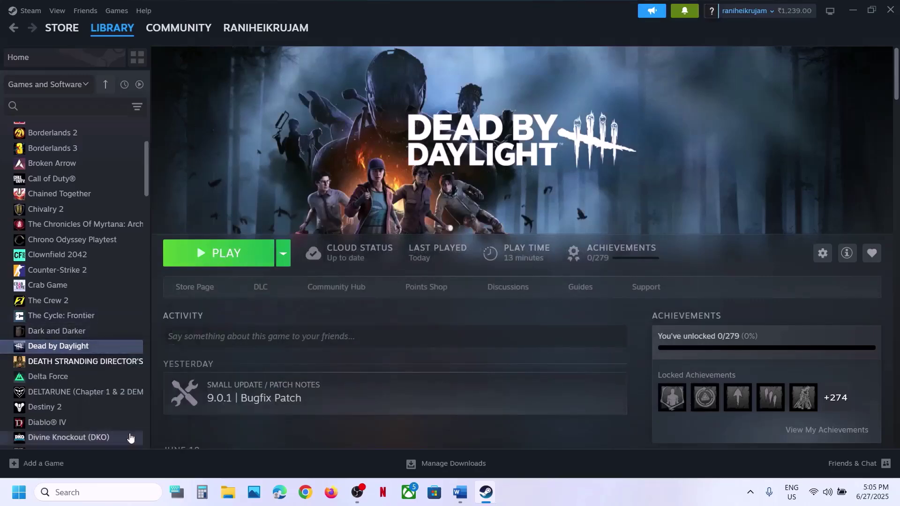
left_click(391, 277)
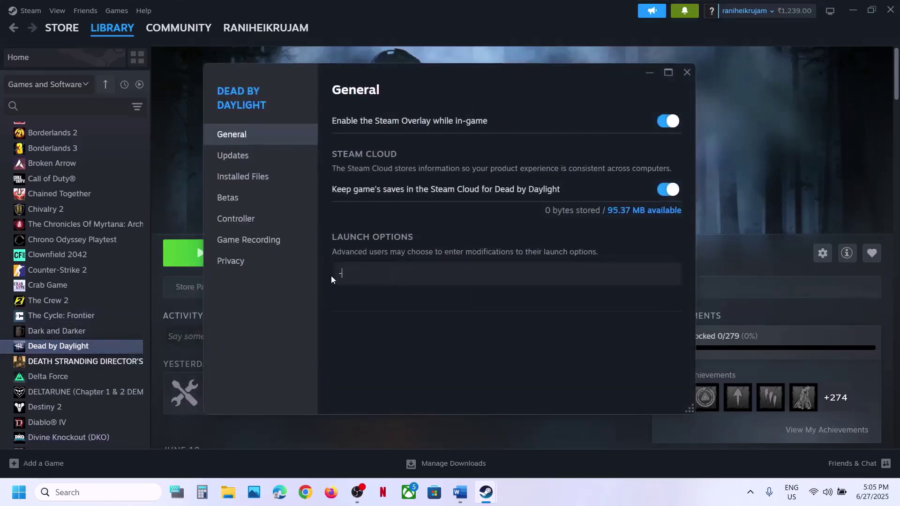
type("3d11")
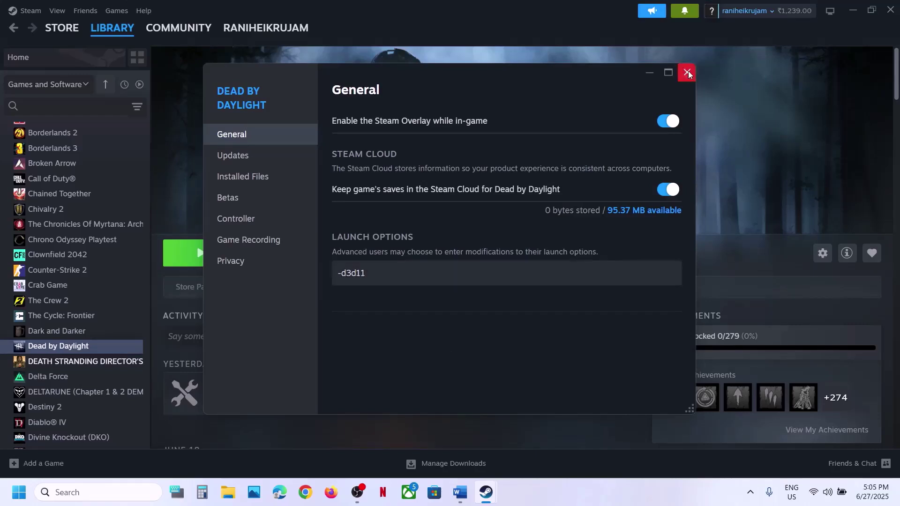
Replace the Dead by Daylight launch option with -dx12.
left_click_drag(396, 272, 309, 274)
key("BackSpace")
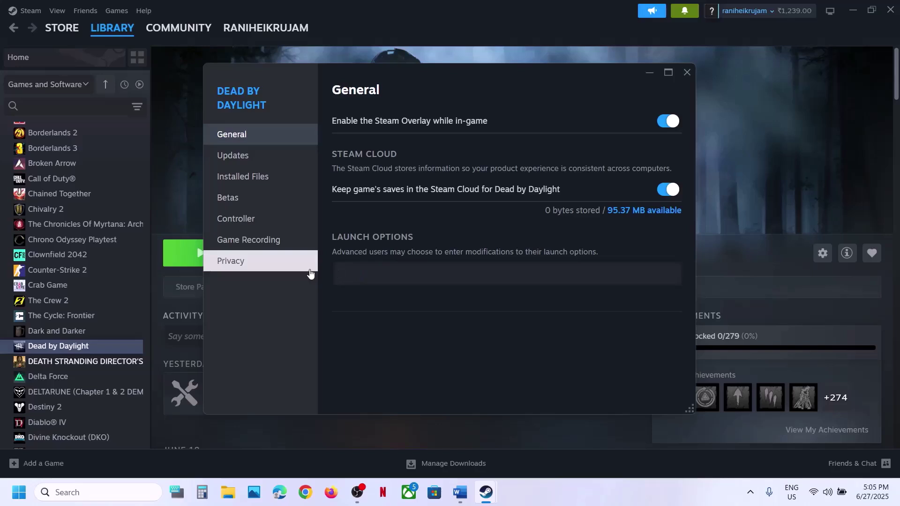
type("-dx12")
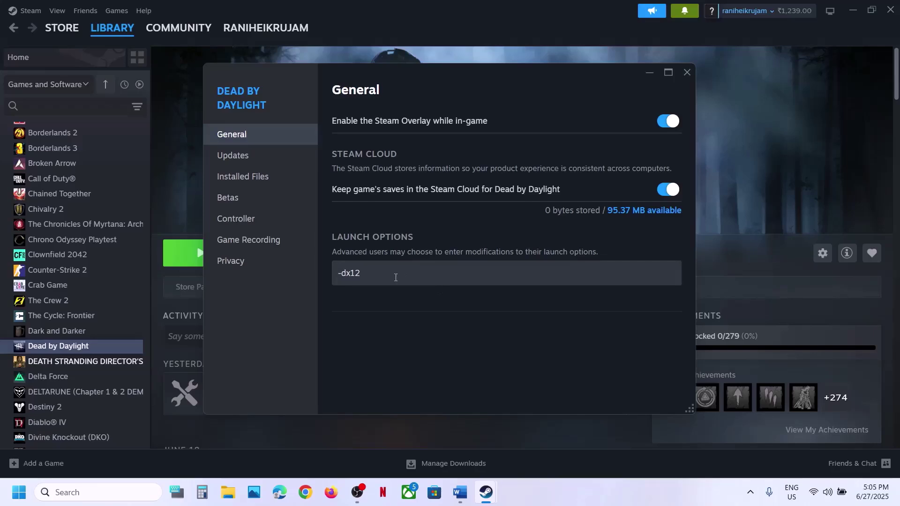
Clear the launch option and close the Dead by Daylight properties.
left_click_drag(395, 277, 314, 280)
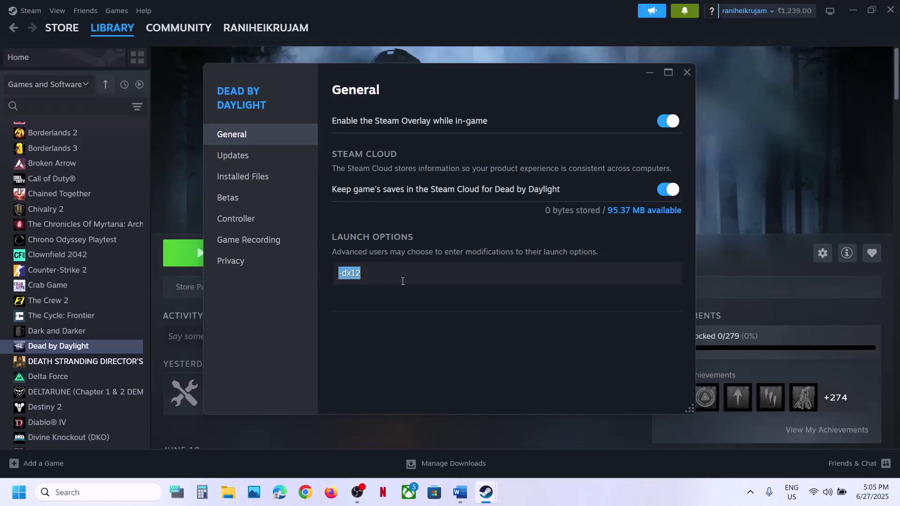
key("BackSpace")
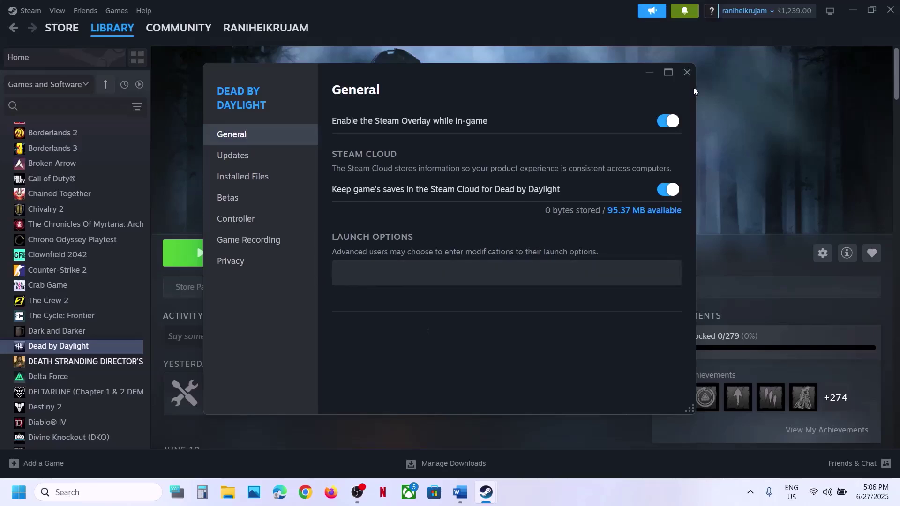
left_click(686, 72)
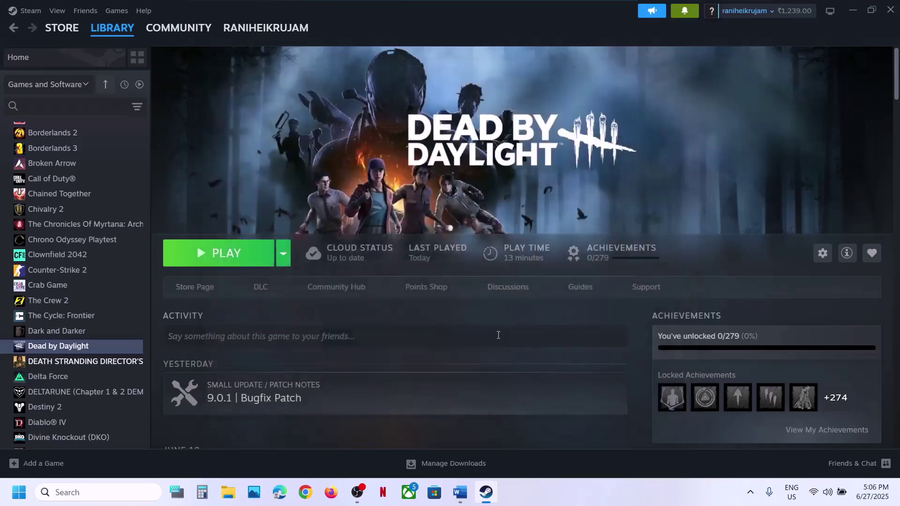
Switch to the Word document and read Step 3 about deleting the config folder.
left_click(458, 492)
scroll(357, 235, "down", 3)
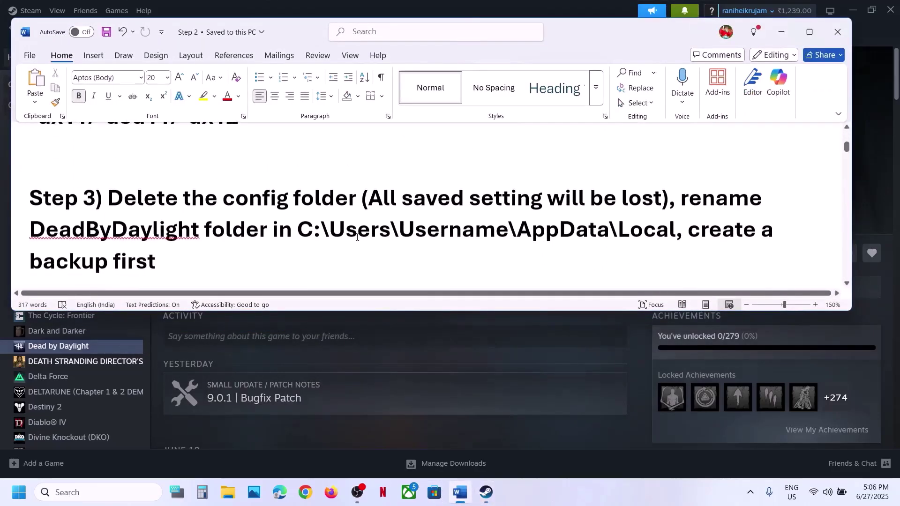
left_click_drag(108, 197, 620, 200)
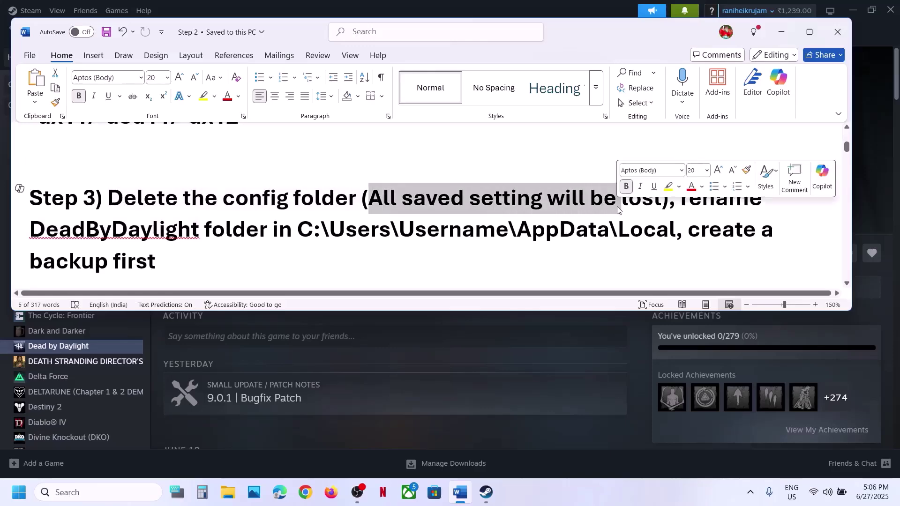
left_click(781, 32)
Switch to File Explorer and open the C:\Users\Test folder.
left_click(228, 492)
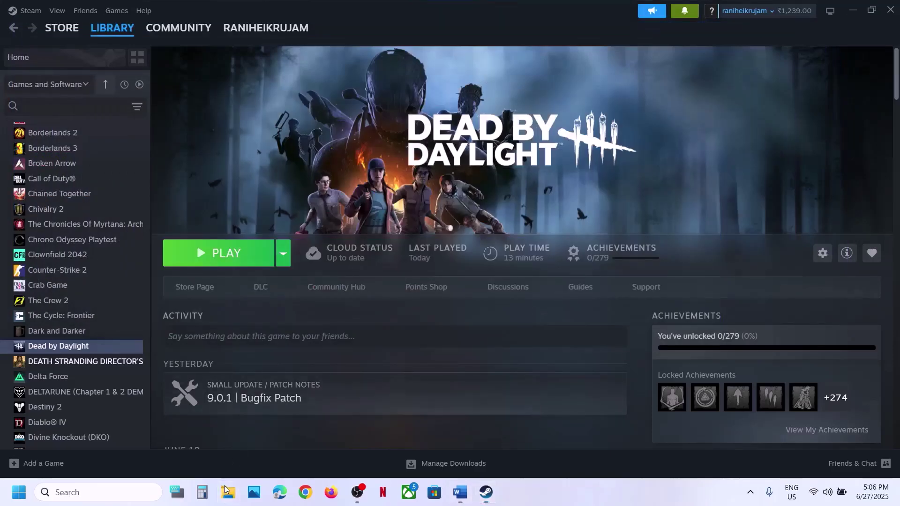
left_click(45, 304)
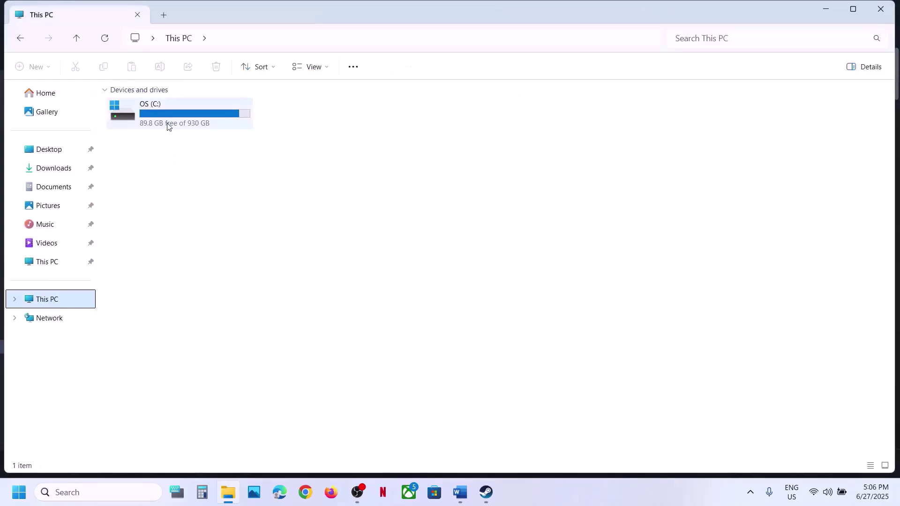
double_click(167, 124)
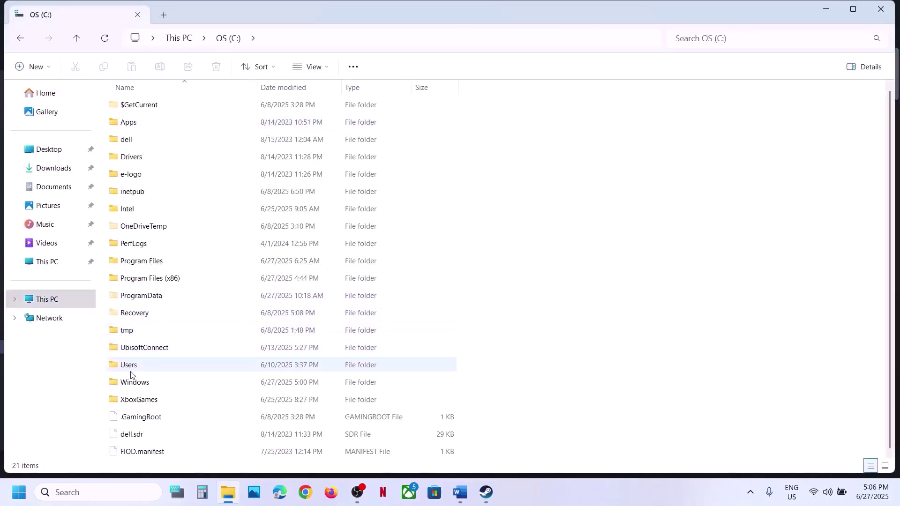
left_click(133, 366)
double_click(158, 364)
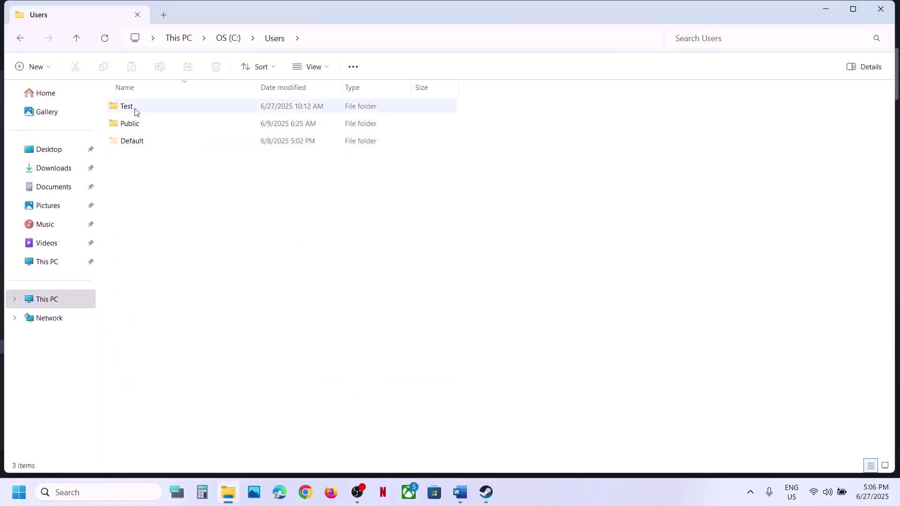
double_click(147, 108)
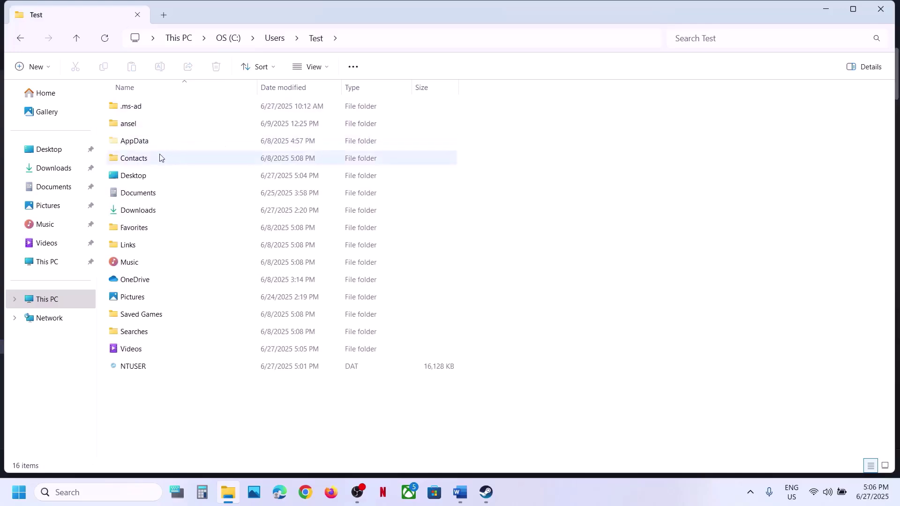
Check the Hidden items display option and open the AppData\Local folder.
left_click(156, 145)
left_click(325, 66)
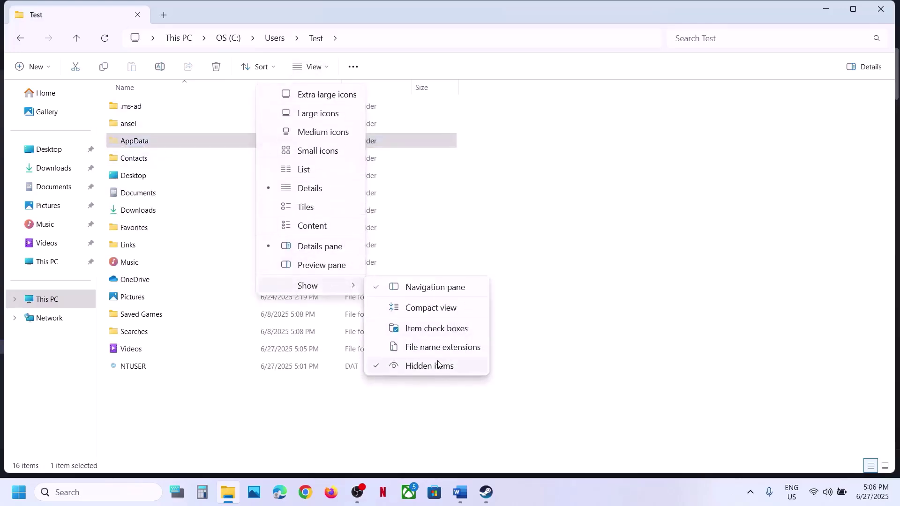
double_click(182, 143)
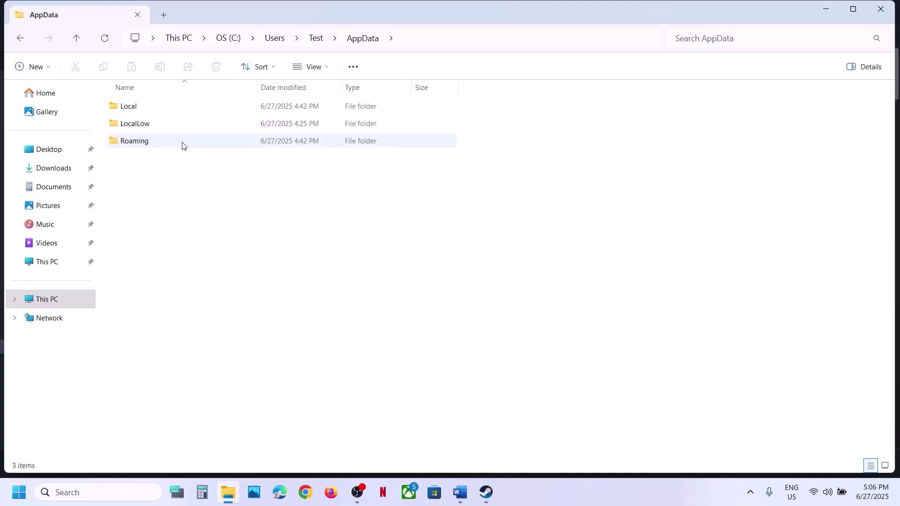
double_click(147, 111)
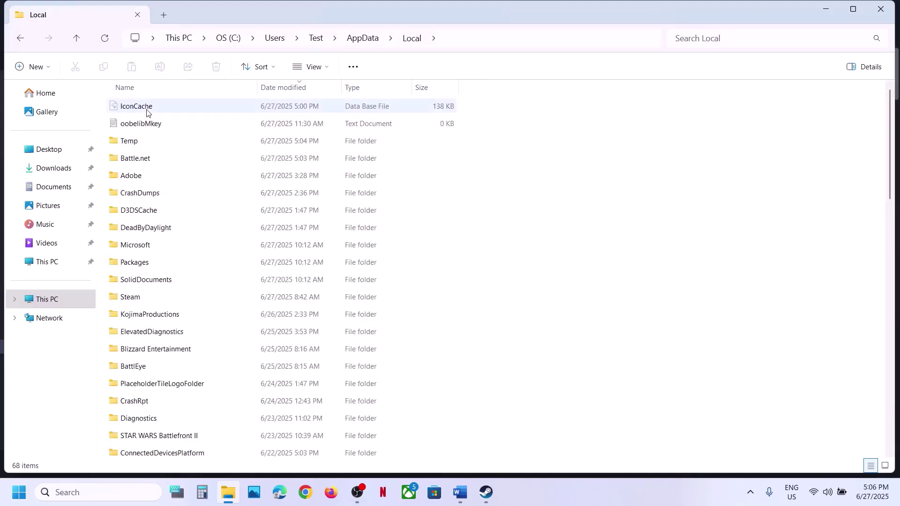
Open the Saved folder inside the DeadByDaylight folder.
left_click(159, 231)
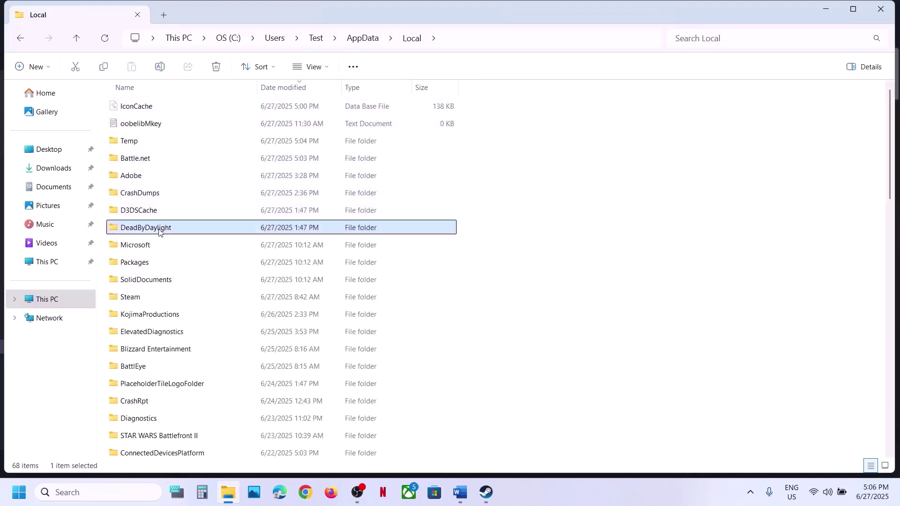
double_click(168, 231)
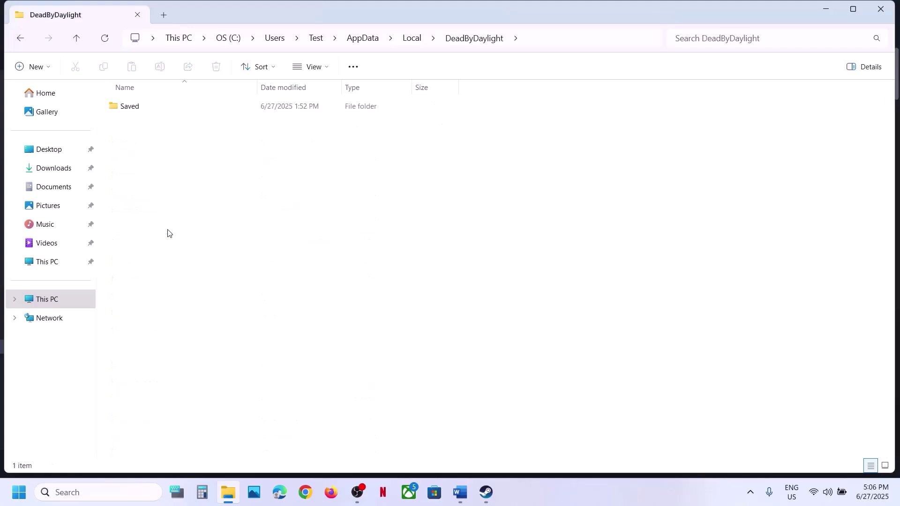
double_click(166, 109)
Examine the copy and delete commands available for the Config folder.
left_click(146, 109)
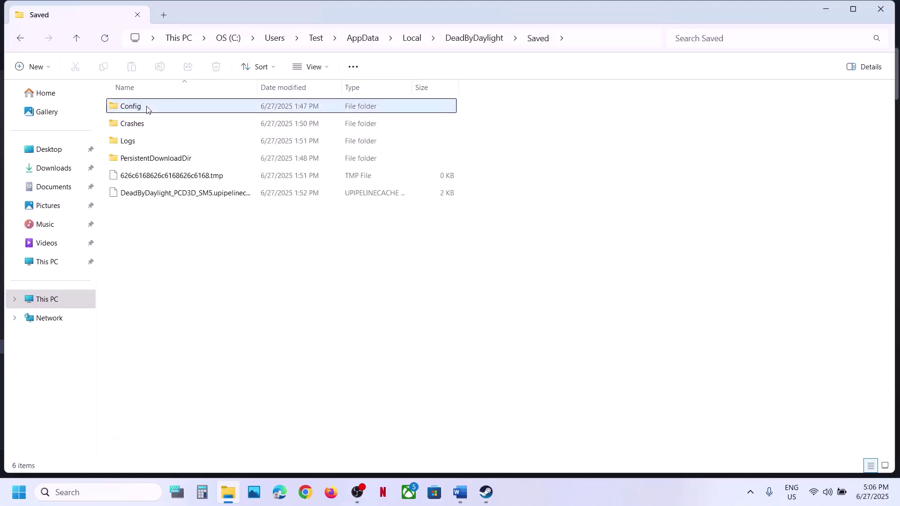
right_click(146, 109)
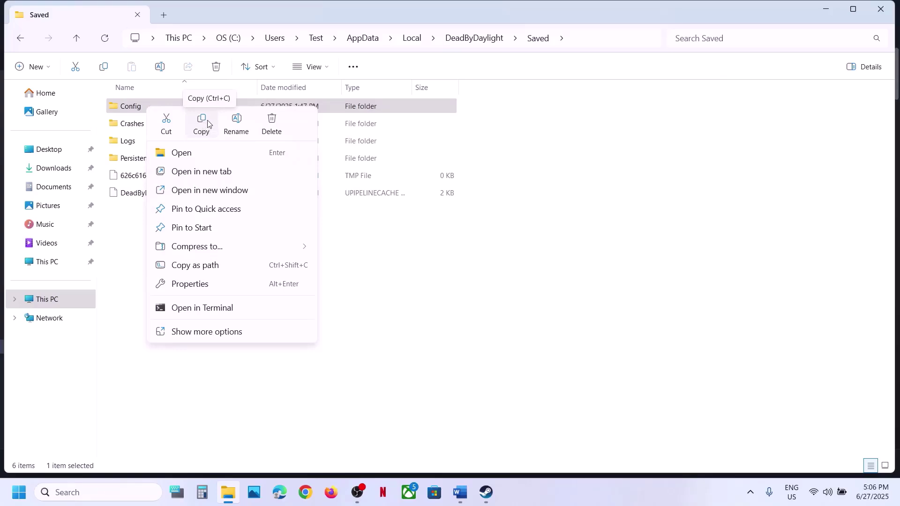
left_click(133, 108)
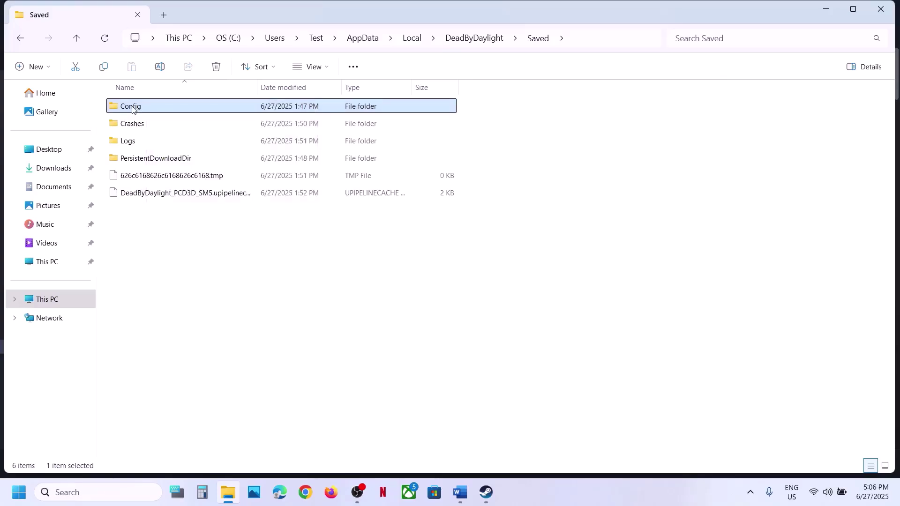
right_click(132, 108)
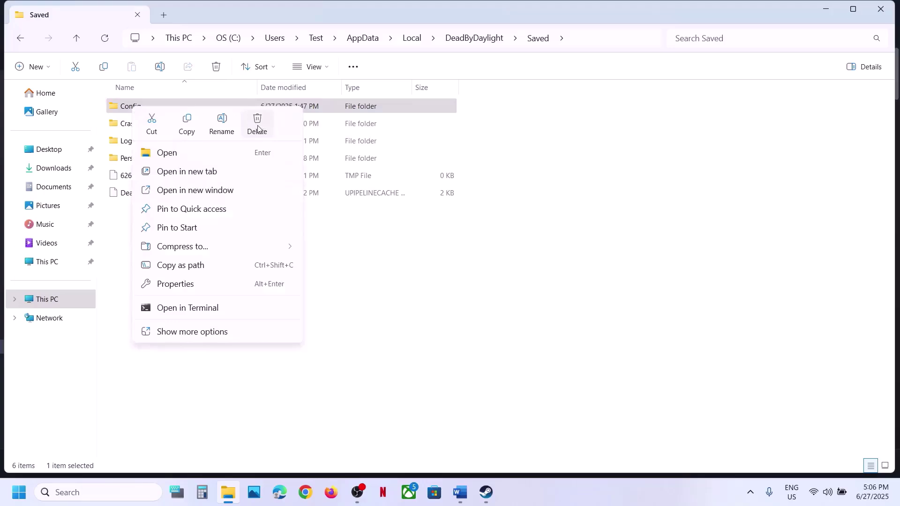
Switch back to the Word document to reread the Step 3 instruction about renaming the DeadByDaylight folder.
left_click(486, 491)
left_click(462, 492)
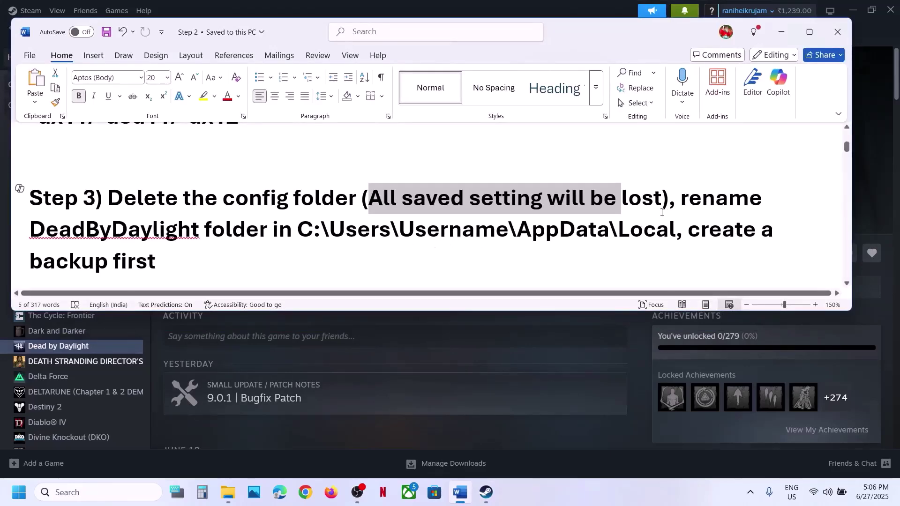
Highlight the rename and backup instructions of Step 3, and go back to the AppData\Local folder in File Explorer.
left_click_drag(683, 197, 675, 230)
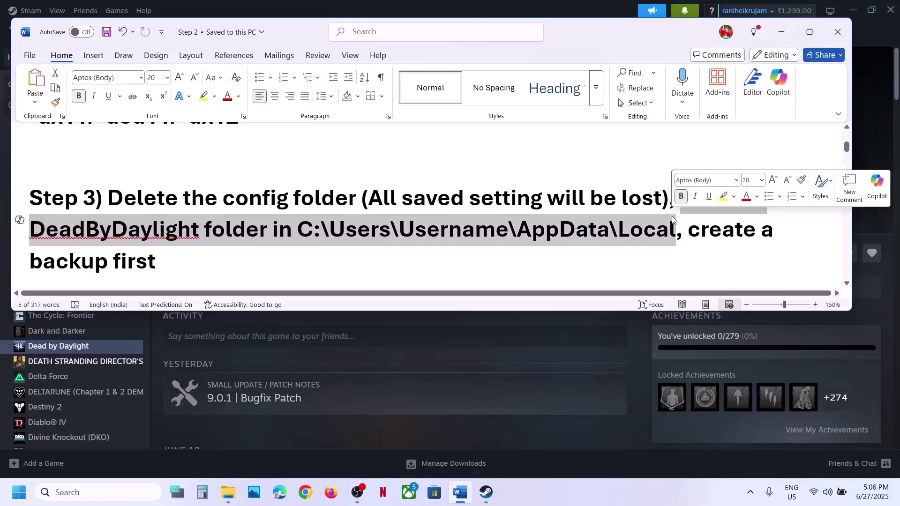
left_click_drag(203, 266, 676, 230)
left_click(228, 492)
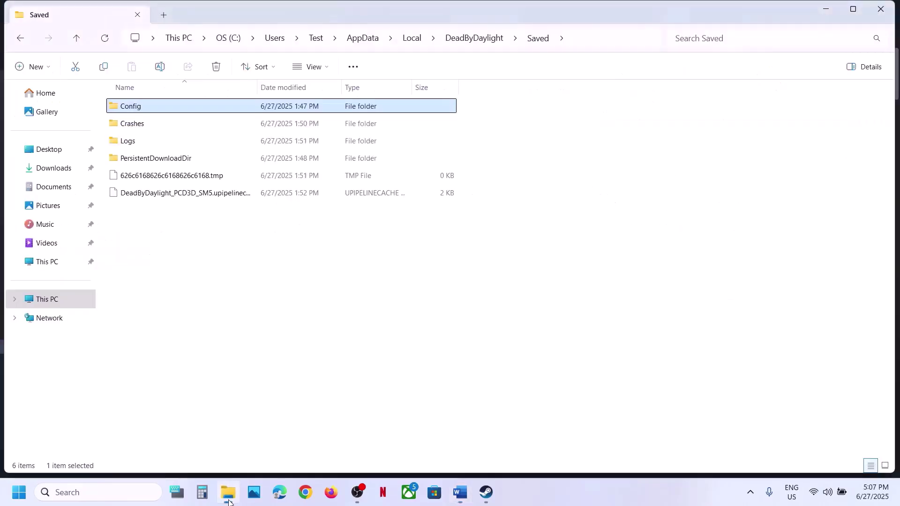
left_click(78, 41)
left_click(78, 42)
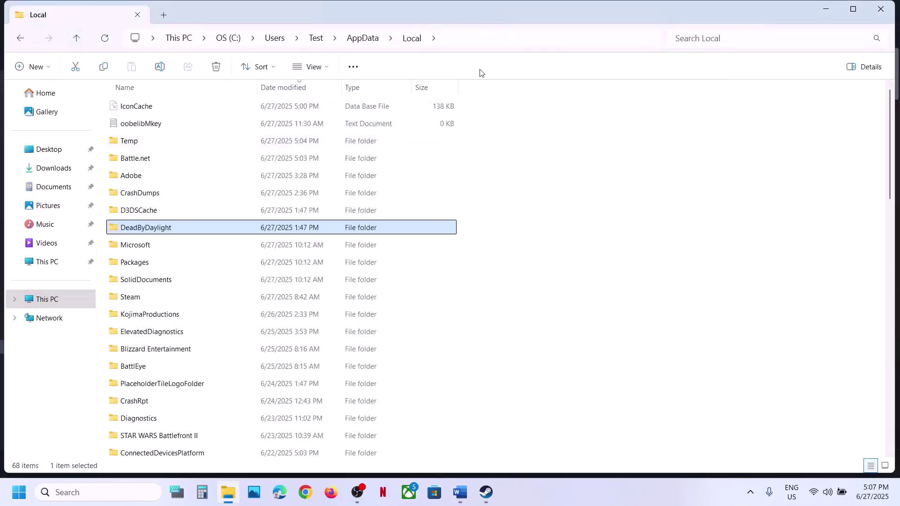
left_click(474, 44)
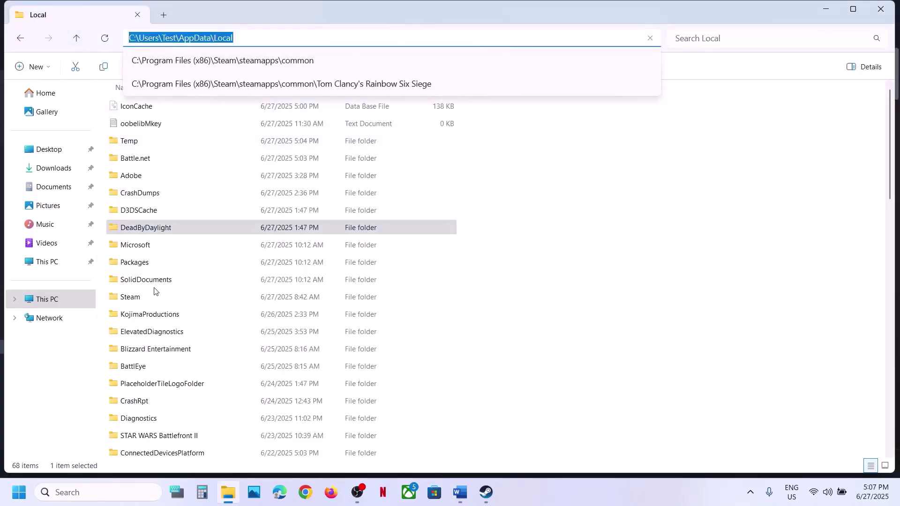
Back up the DeadByDaylight folder by copying it to the desktop, and place the copy in the middle of the desktop.
left_click(160, 235)
right_click(163, 233)
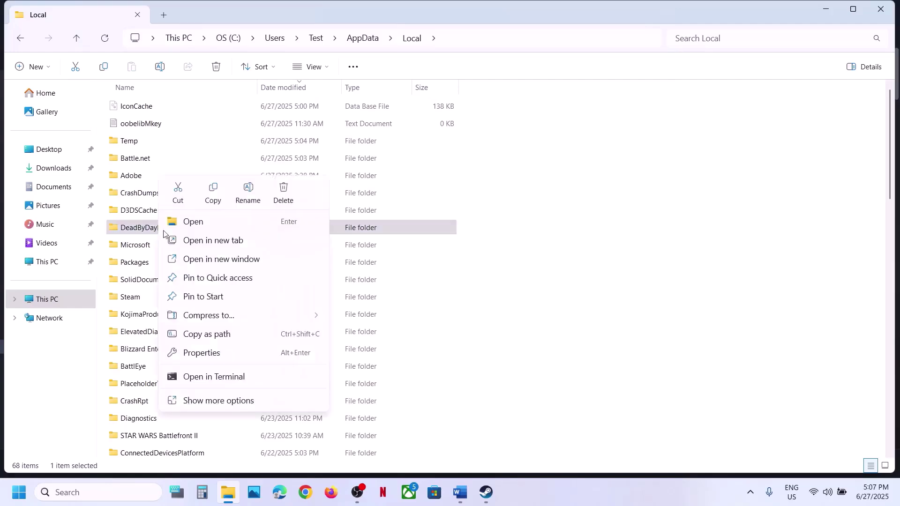
left_click(214, 193)
key("super+d")
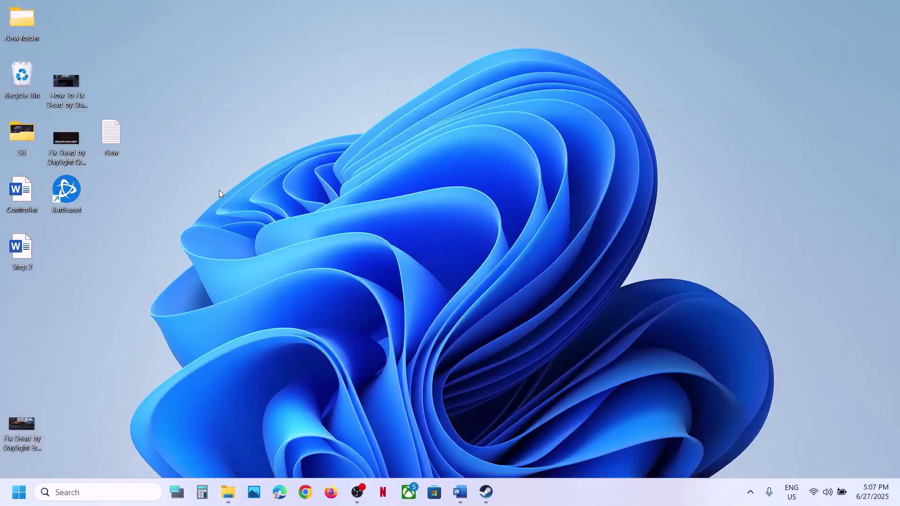
key("ctrl+v")
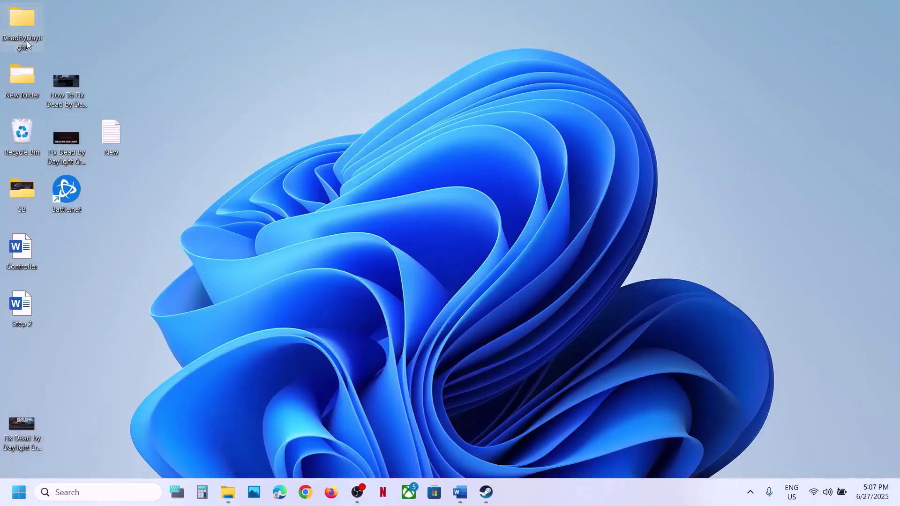
left_click_drag(24, 30, 424, 202)
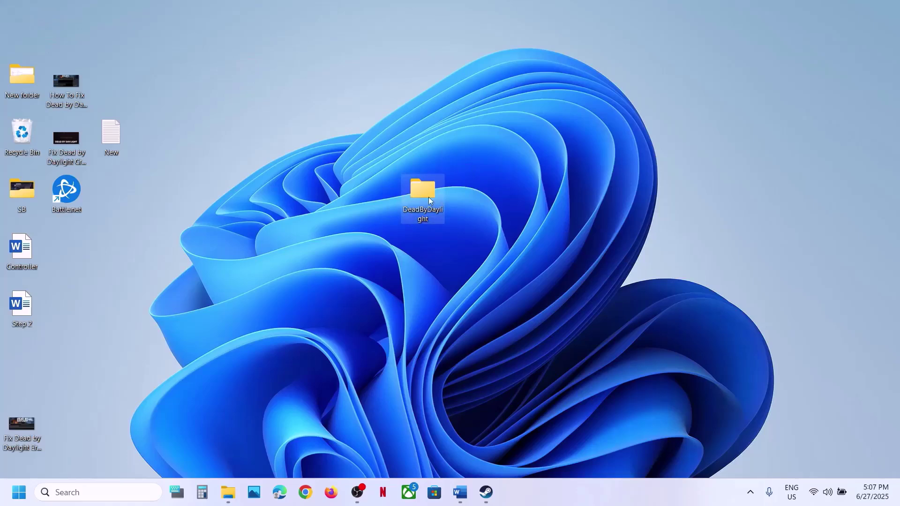
Rename the original DeadByDaylight folder in AppData\Local to DeadByDaylight.old.
left_click(228, 492)
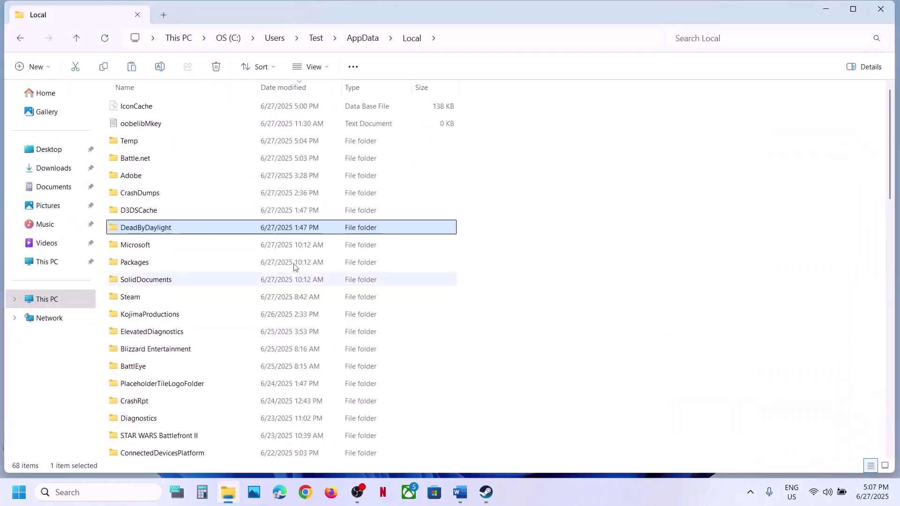
right_click(173, 227)
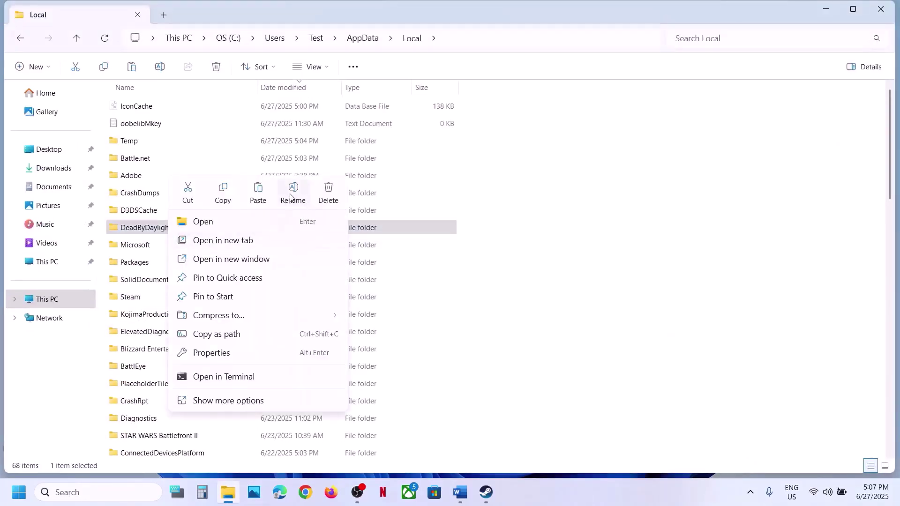
left_click(290, 197)
left_click(178, 228)
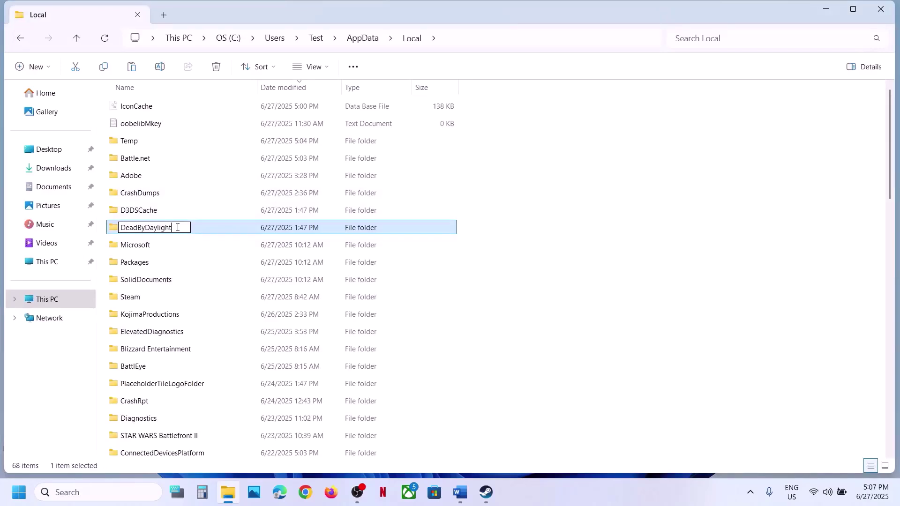
type(".old")
key("Return")
left_click(497, 401)
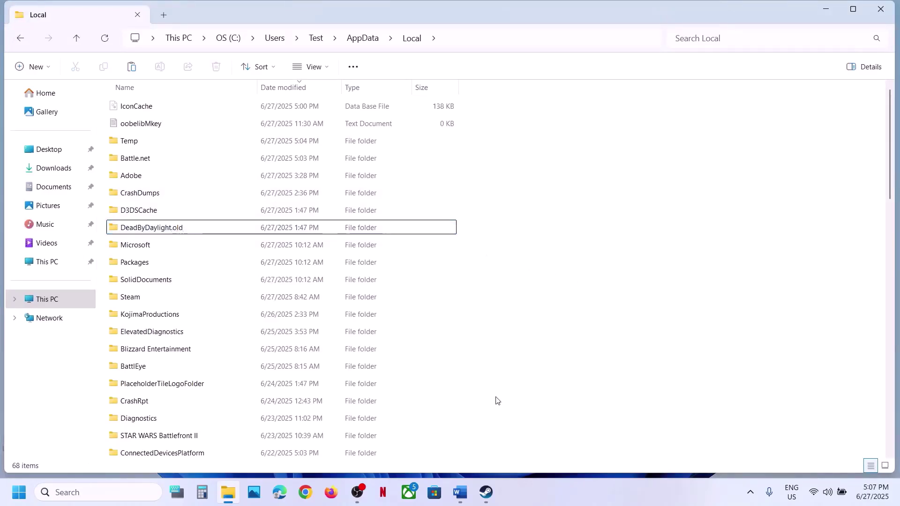
Switch to the Word document and read the Step 4 instruction about the TdrDelay value.
left_click(486, 492)
left_click(468, 495)
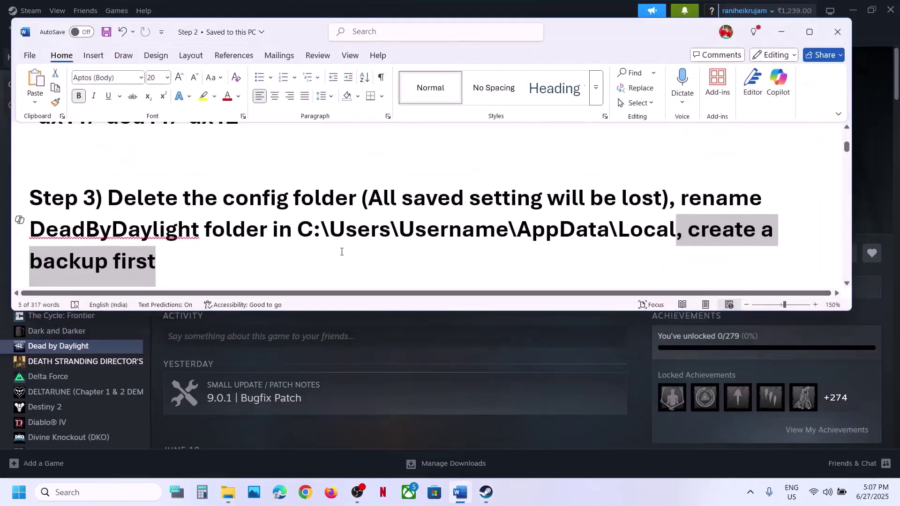
scroll(341, 251, "down", 4)
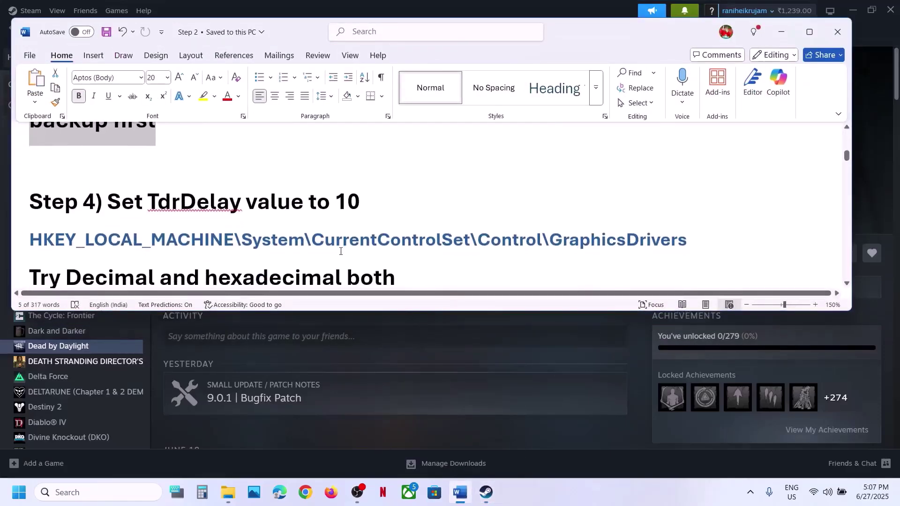
scroll(181, 201, "down", 1)
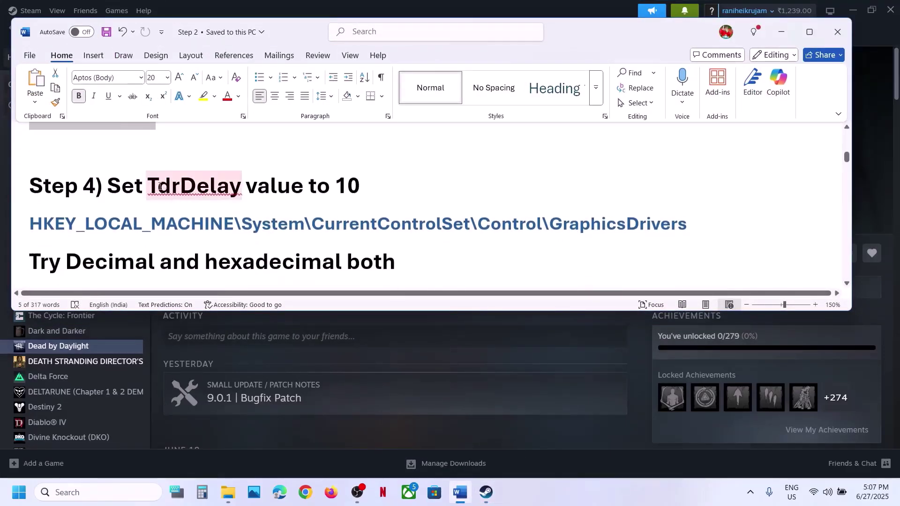
left_click_drag(160, 187, 363, 188)
left_click(366, 188)
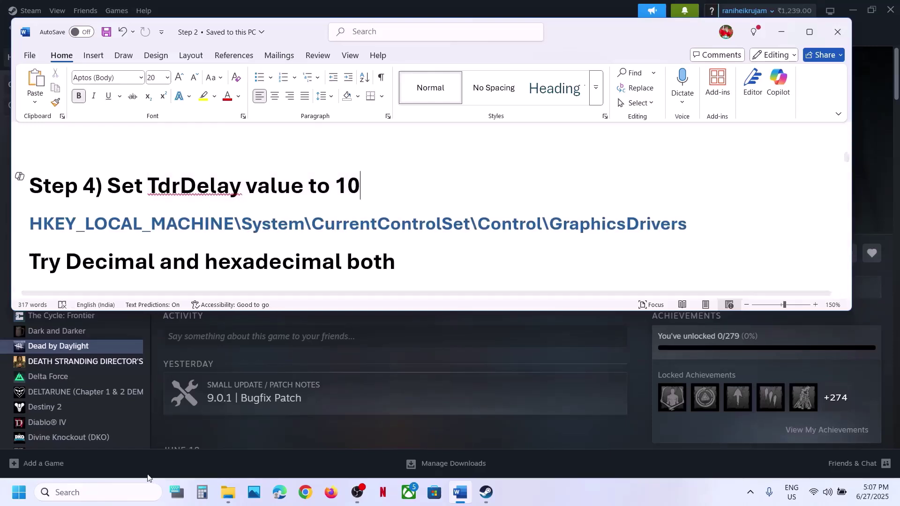
Search Windows for "registry", open Registry Editor and allow it to make changes to the device.
left_click(99, 494)
type("registry")
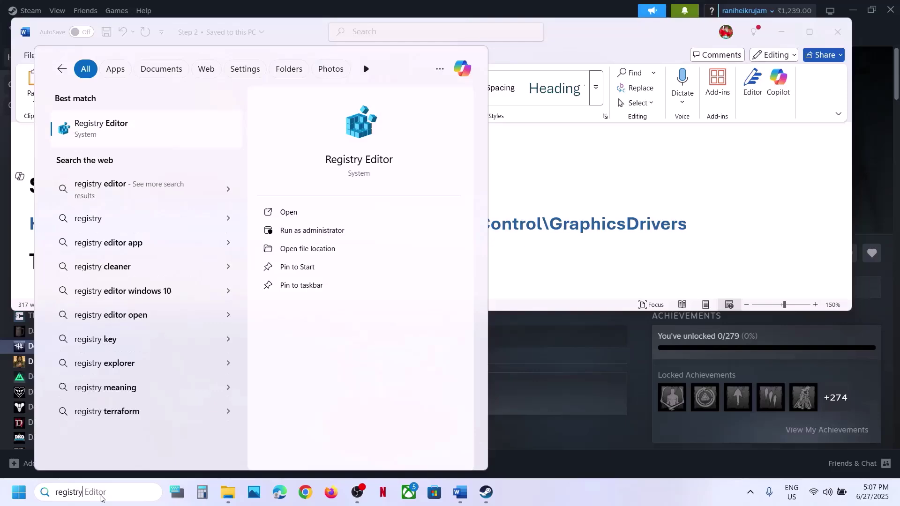
key("Return")
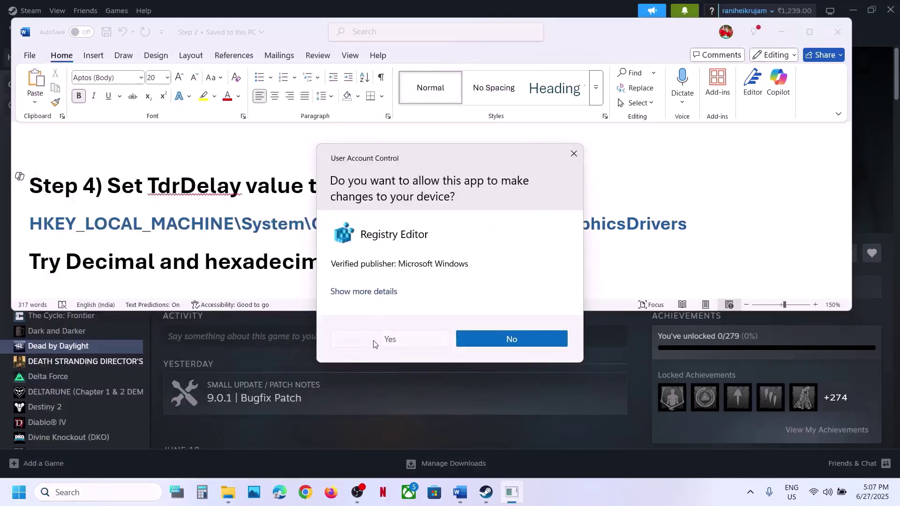
left_click(387, 339)
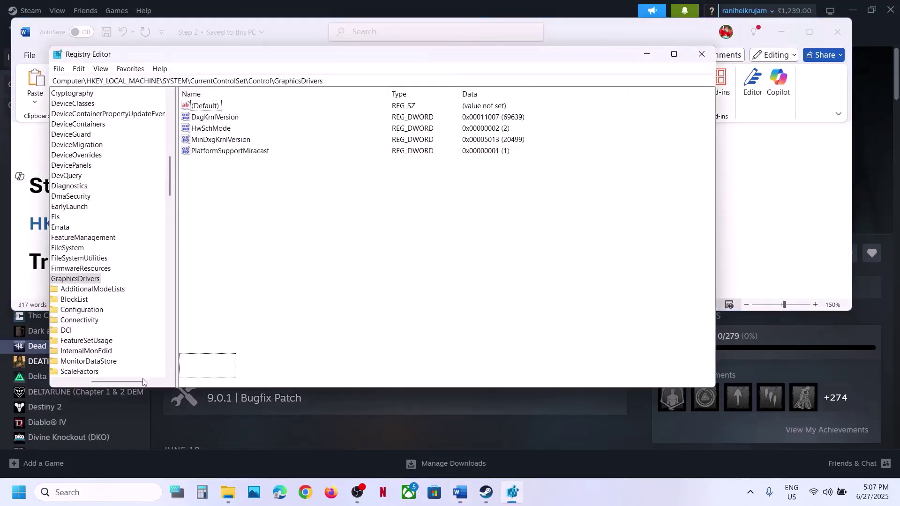
Collapse the registry tree up to HKEY_LOCAL_MACHINE and expand that key to list its direct subkeys.
left_click_drag(137, 381, 56, 382)
left_click(102, 279)
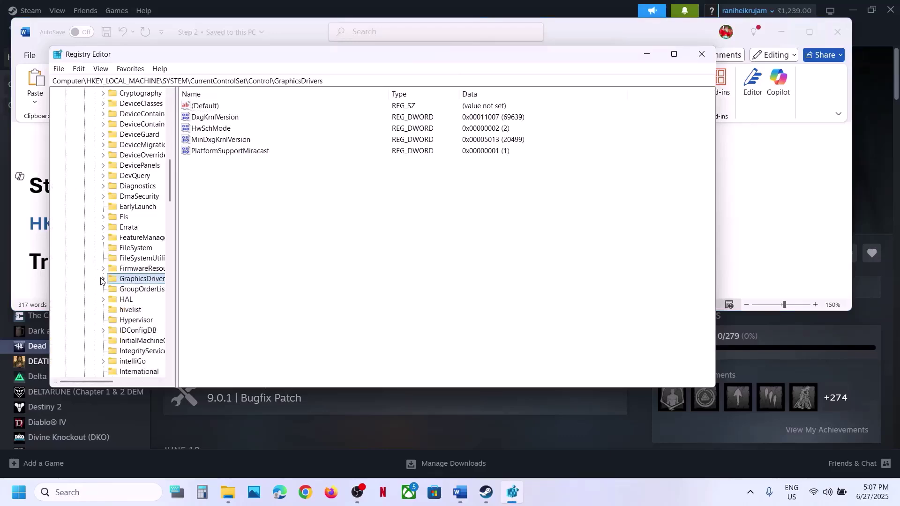
scroll(125, 173, "up", 13)
left_click(94, 237)
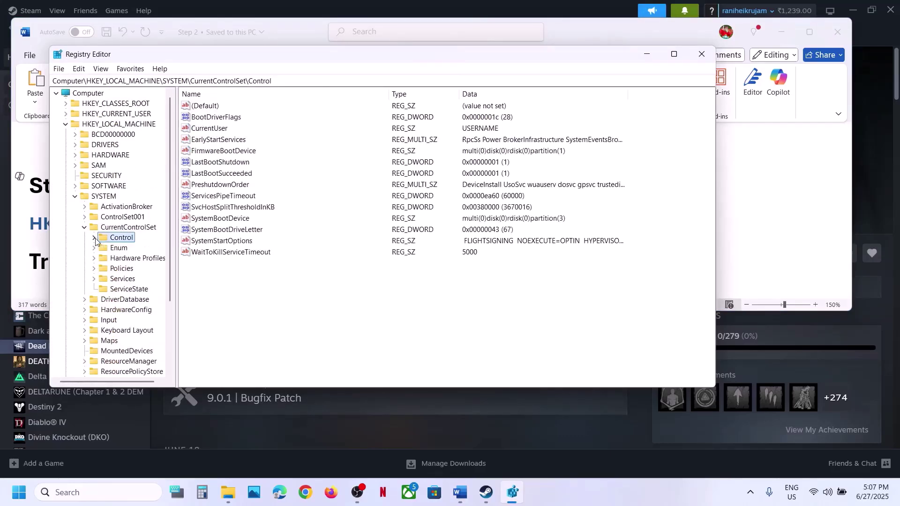
left_click(85, 227)
left_click(75, 197)
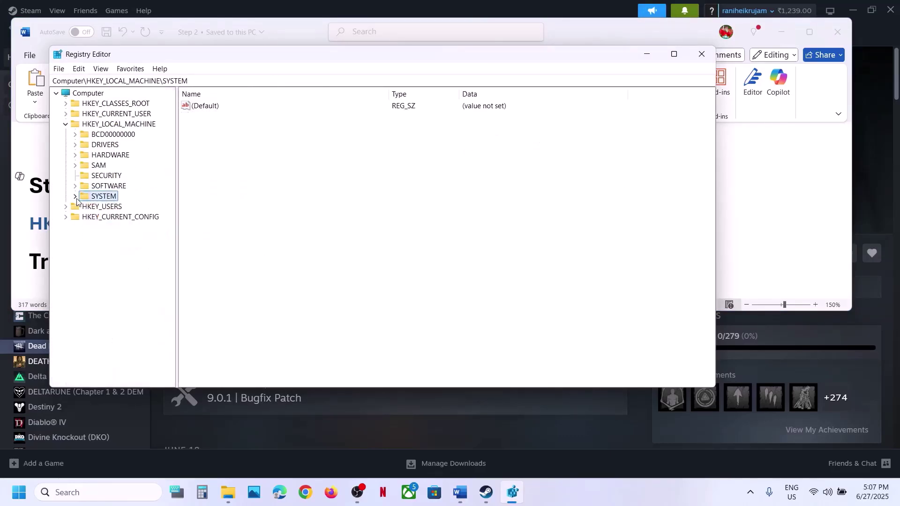
left_click(66, 124)
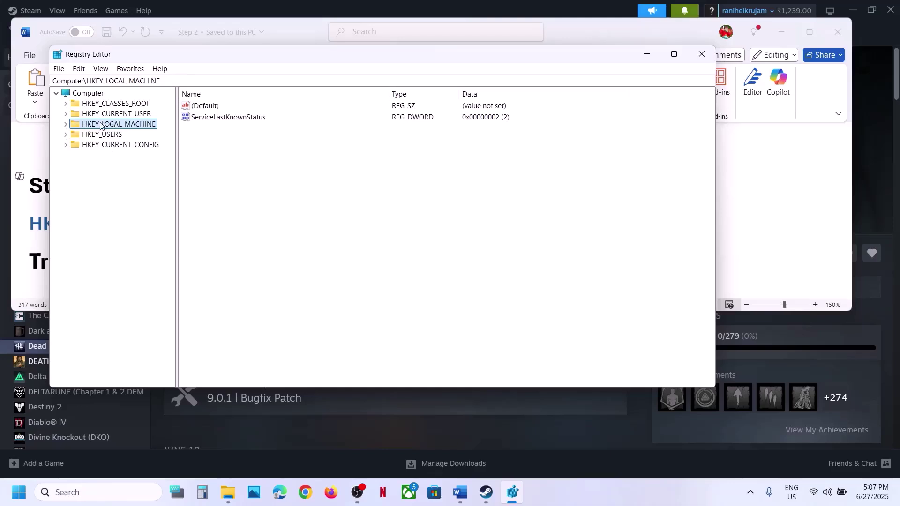
left_click(66, 124)
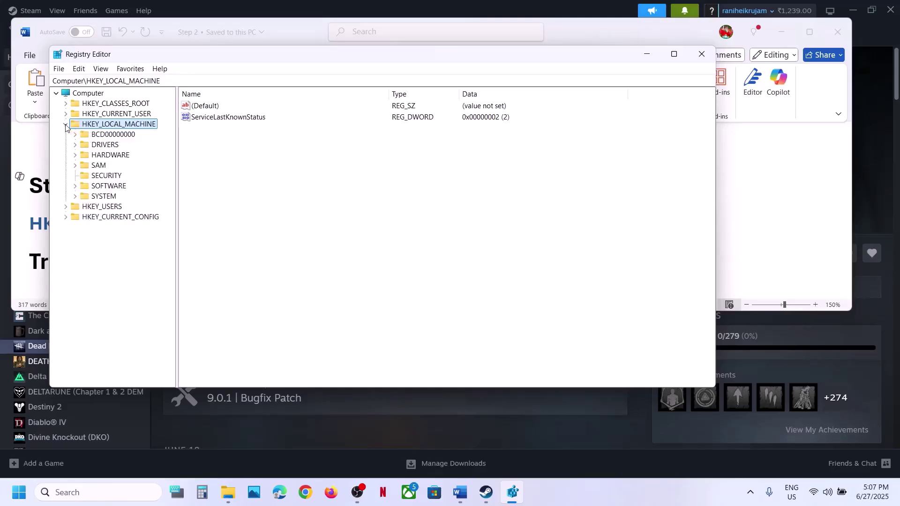
Check the registry path in the Word document, and expand SYSTEM and CurrentControlSet in Registry Editor.
left_click(39, 211)
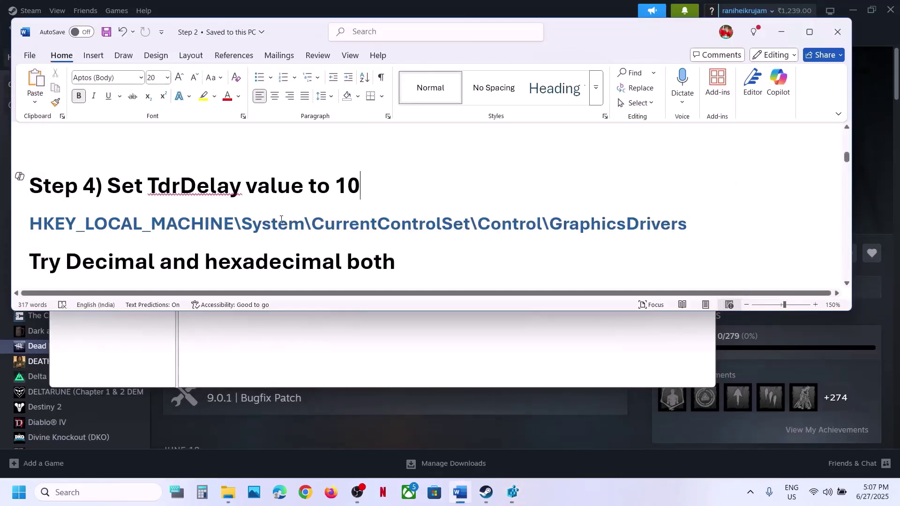
key("alt+Tab")
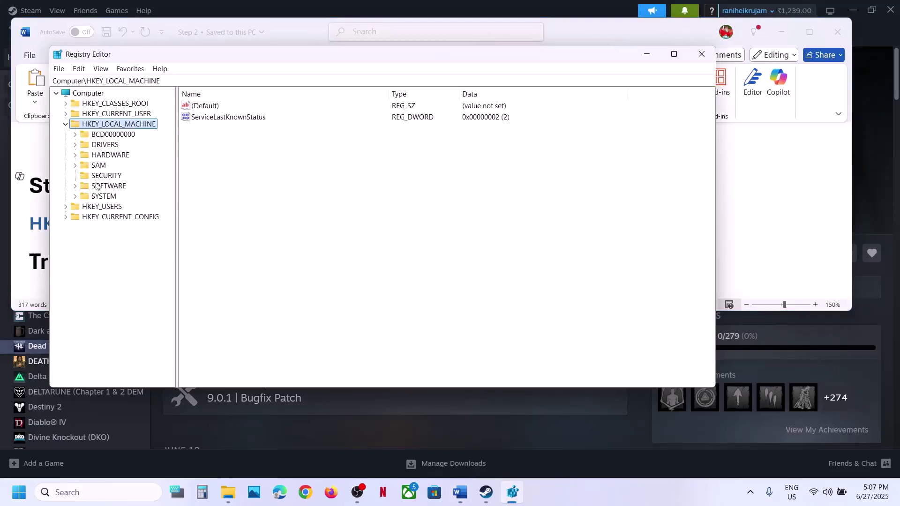
left_click(75, 197)
left_click(133, 228)
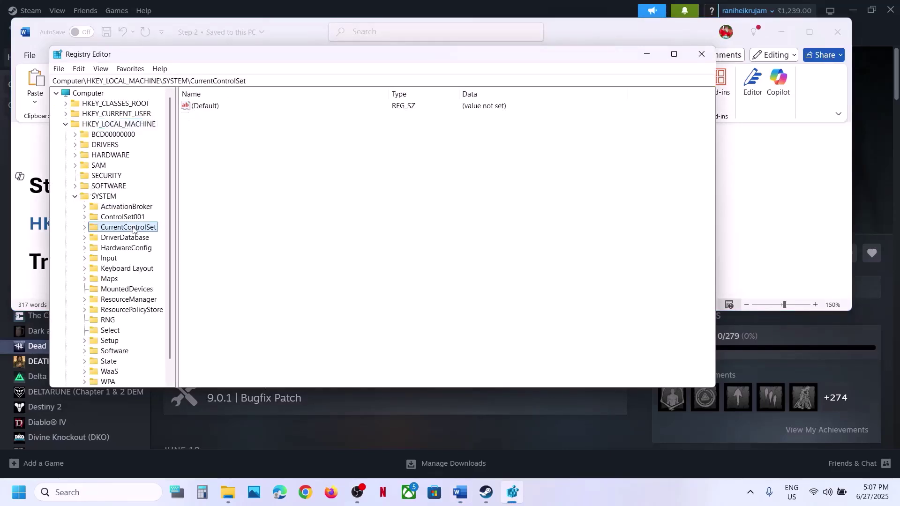
left_click(85, 228)
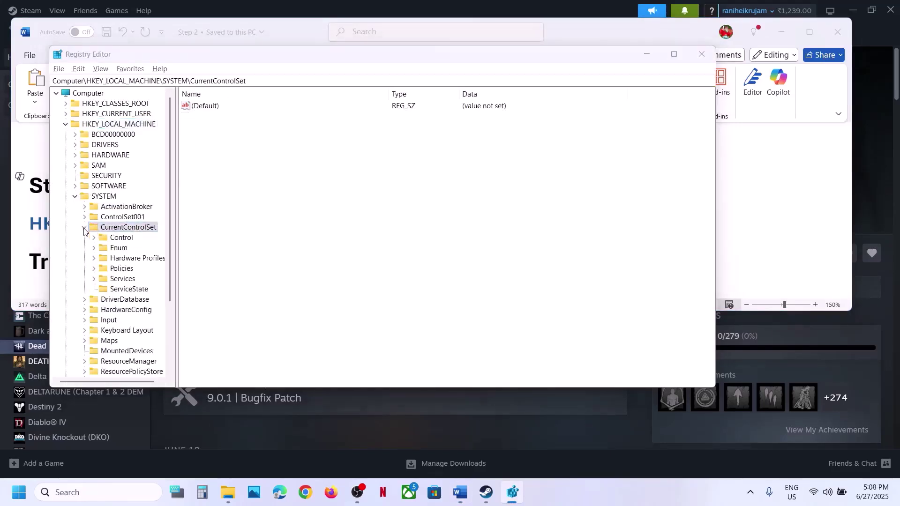
Open the GraphicsDrivers key under Control in CurrentControlSet, comparing it with the Step 4 path in the Word document.
key("alt+Tab")
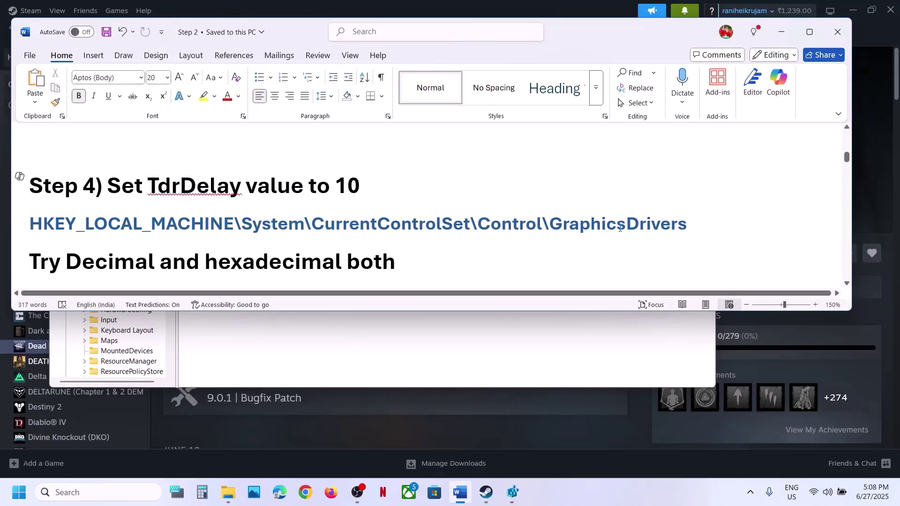
key("alt+Tab")
left_click(118, 239)
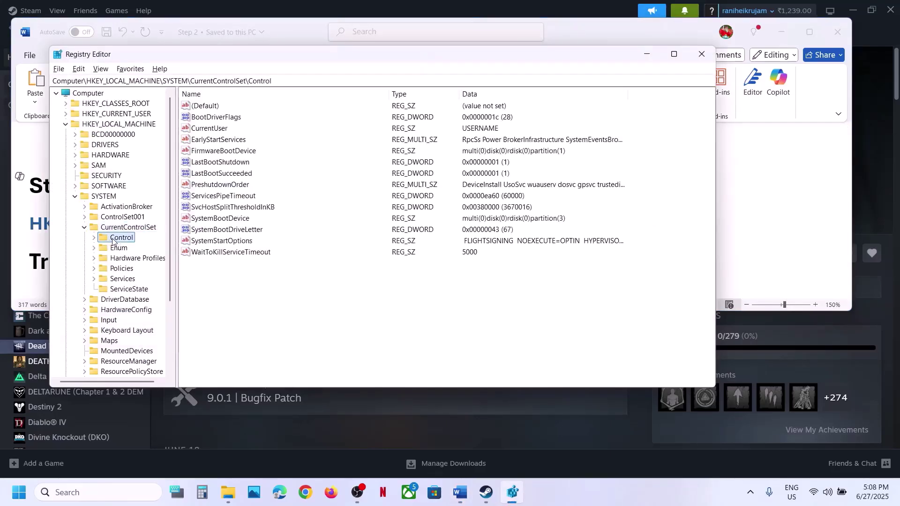
double_click(118, 240)
scroll(123, 248, "down", 13)
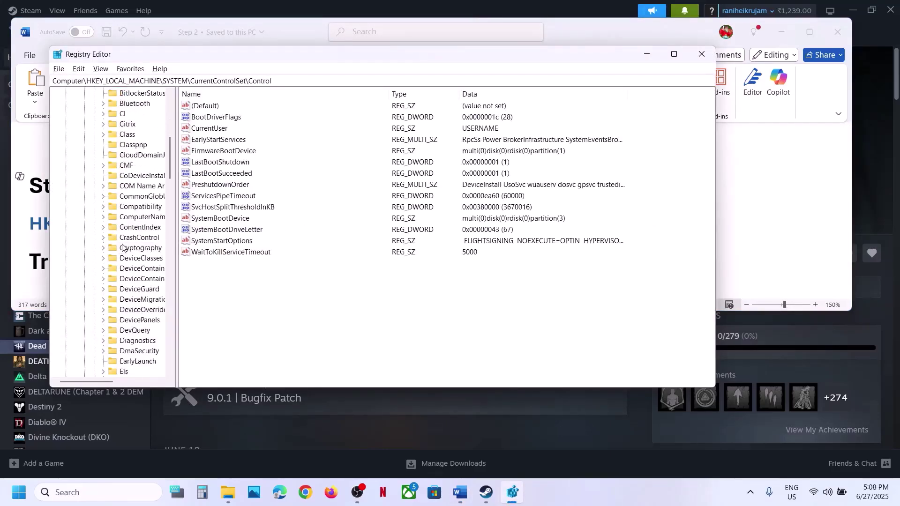
scroll(122, 247, "down", 1)
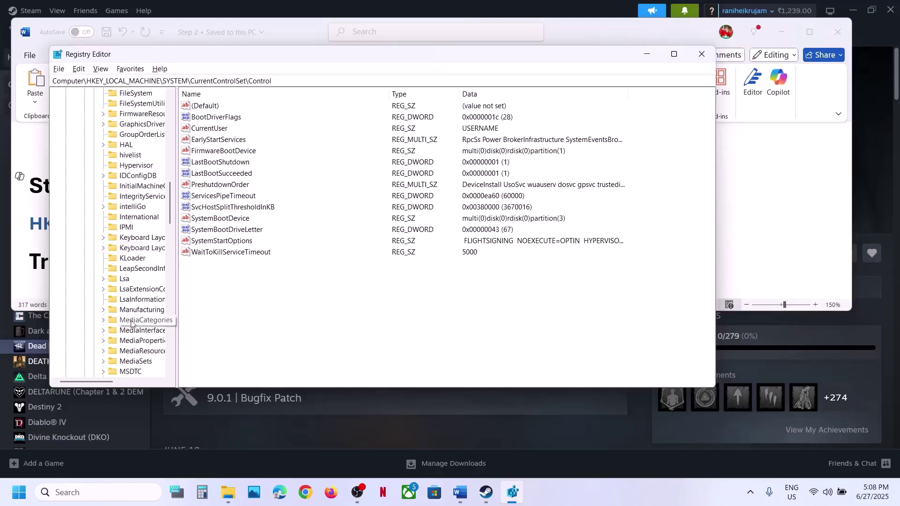
left_click_drag(97, 381, 111, 380)
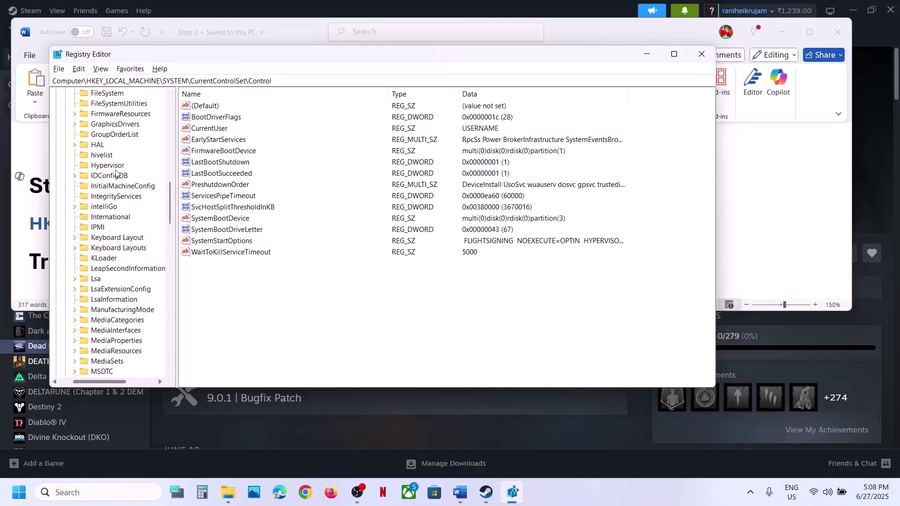
left_click(110, 125)
scroll(110, 128, "up", 1)
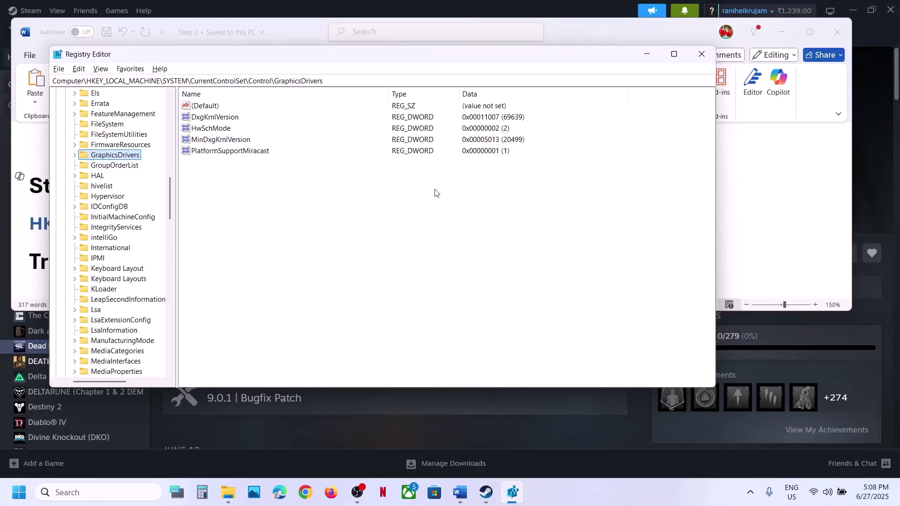
left_click(746, 207)
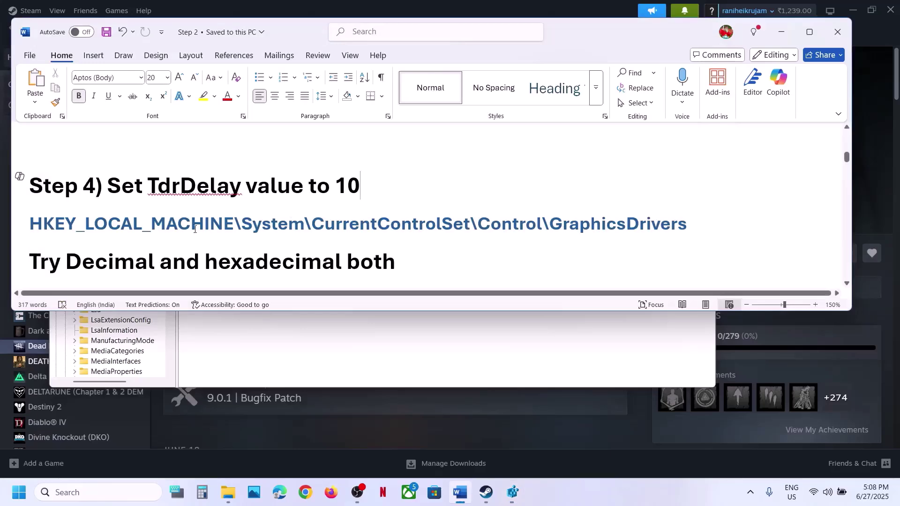
Highlight TdrDelay under Step 4 in the Word document, and create a DWORD (32-bit) value named TdrDelay in the GraphicsDrivers key.
double_click(156, 182)
left_click_drag(152, 182, 242, 185)
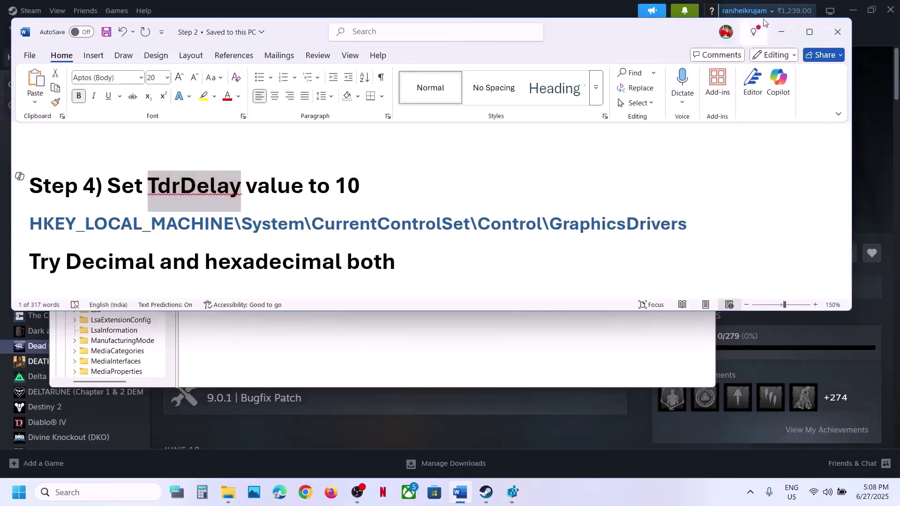
left_click(781, 31)
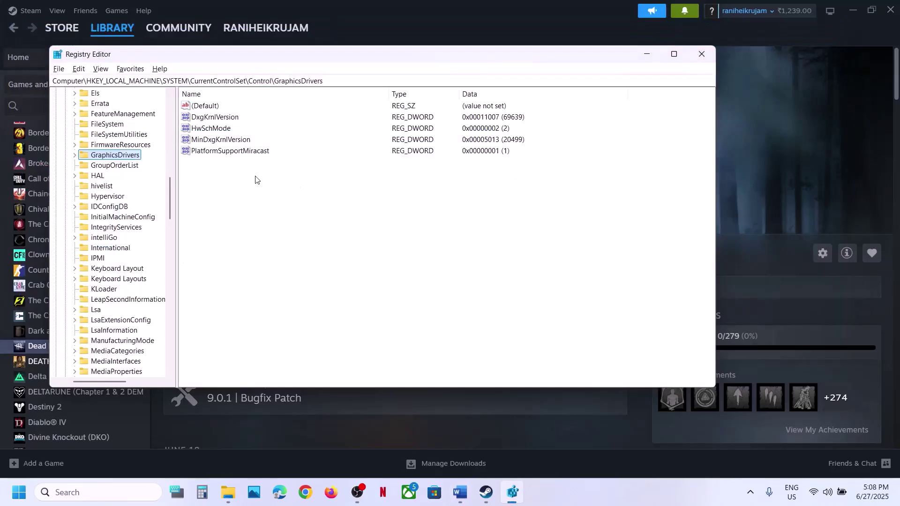
right_click(240, 175)
mouse_move(271, 182)
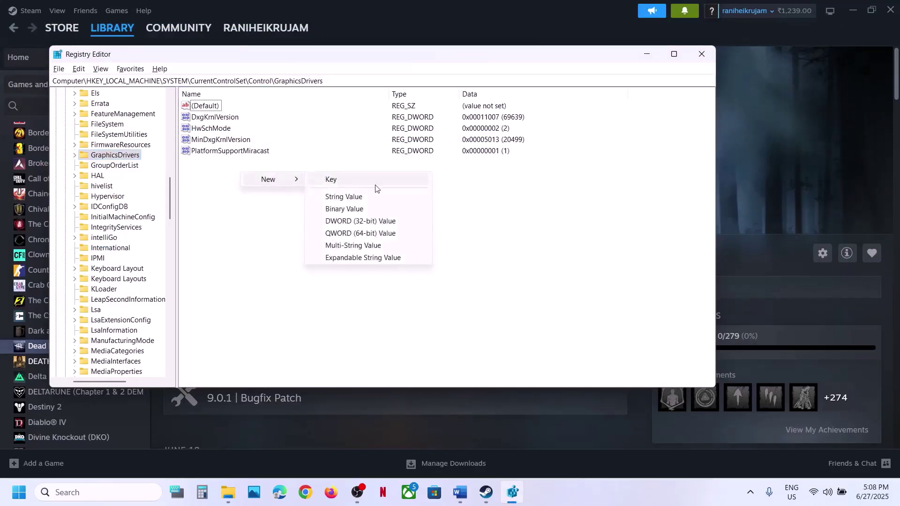
left_click(369, 224)
type("TdrDelay")
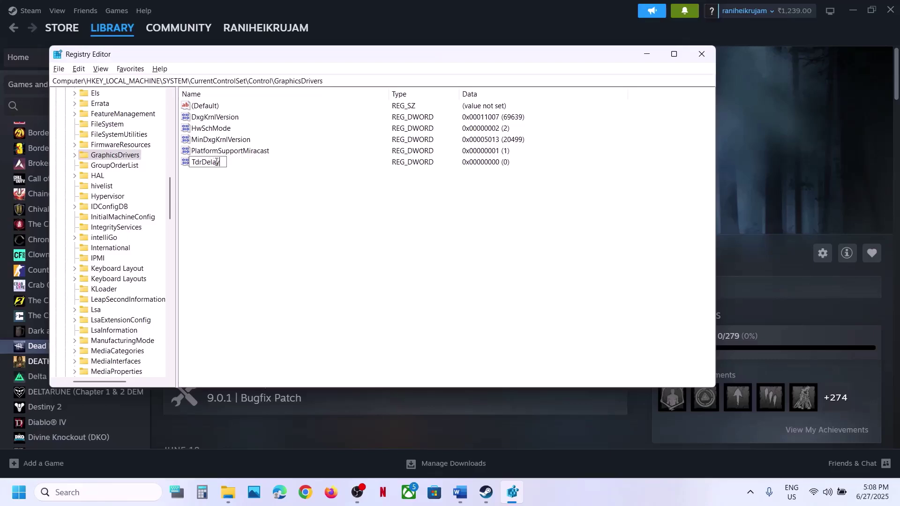
key("Return")
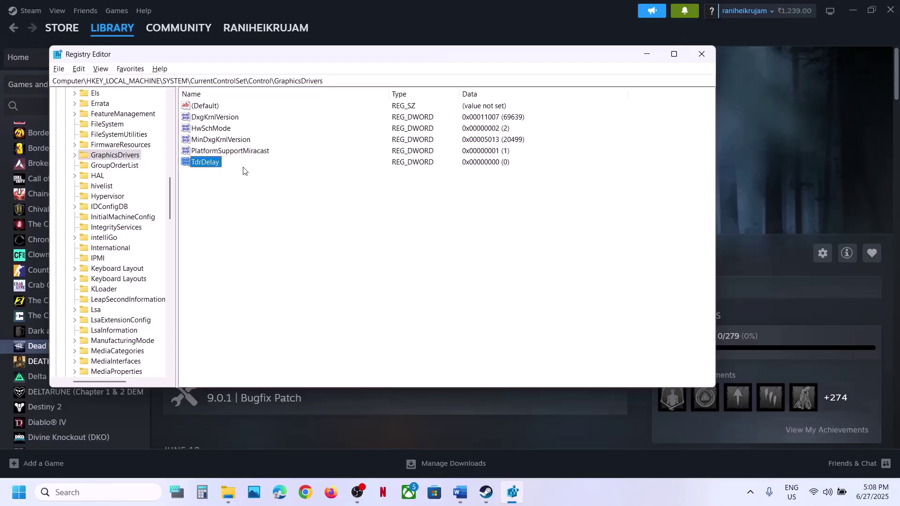
Set the new TdrDelay value's data to 10 with the Hexadecimal base.
double_click(210, 166)
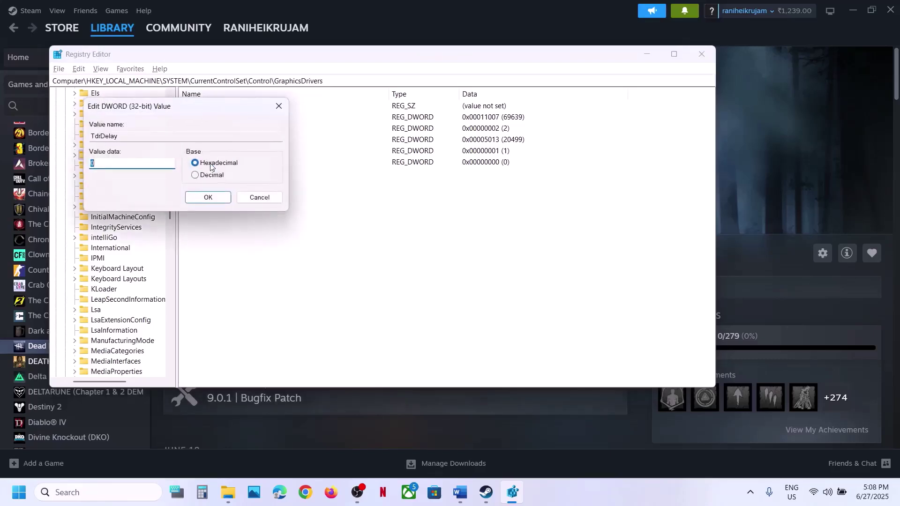
left_click_drag(221, 120, 396, 150)
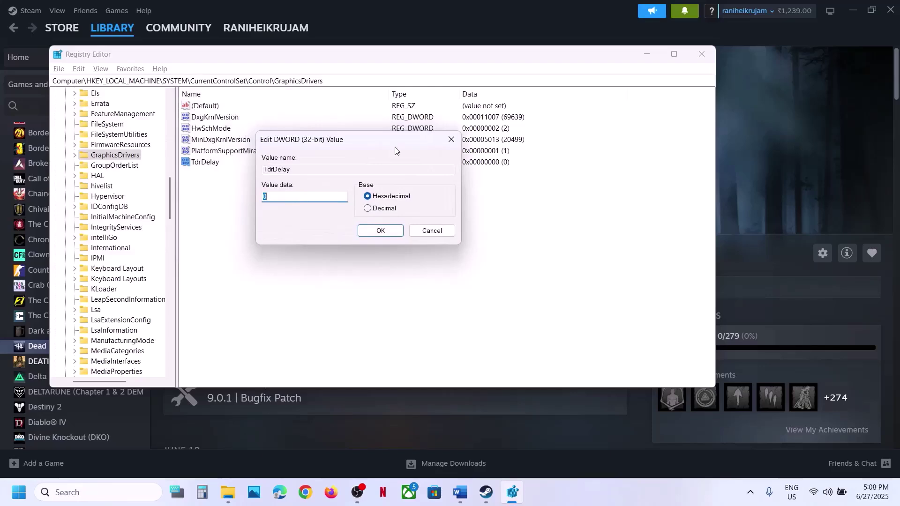
left_click(378, 199)
double_click(264, 196)
left_click(381, 230)
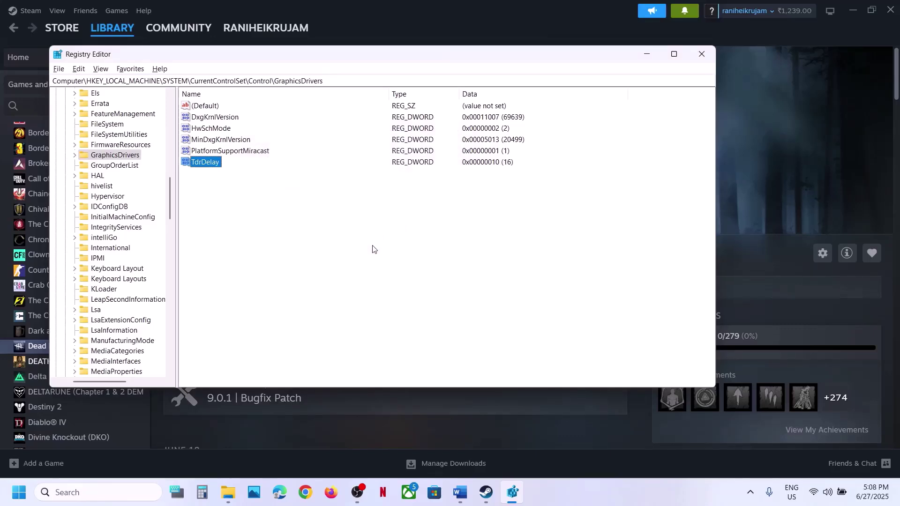
Switch TdrDelay to the Decimal base and set its value data to 10.
double_click(203, 163)
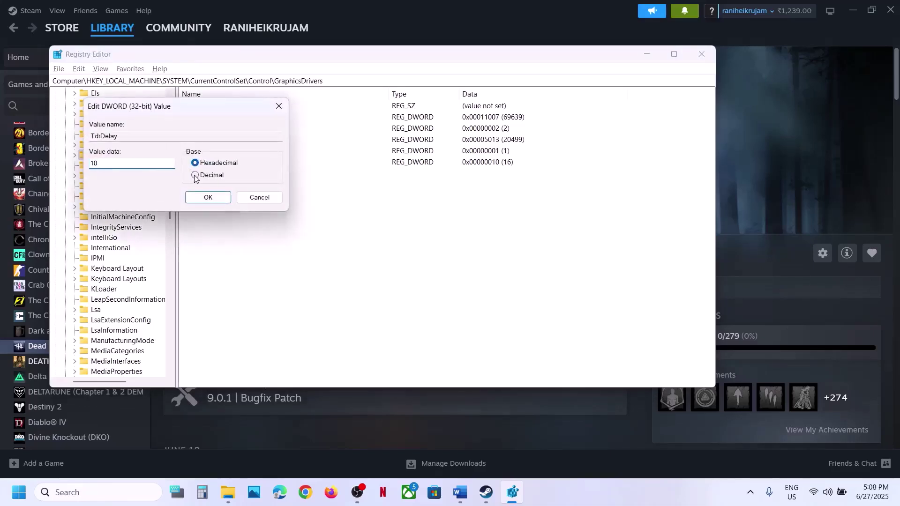
left_click(195, 176)
left_click_drag(115, 162, 79, 163)
type("10")
left_click(210, 197)
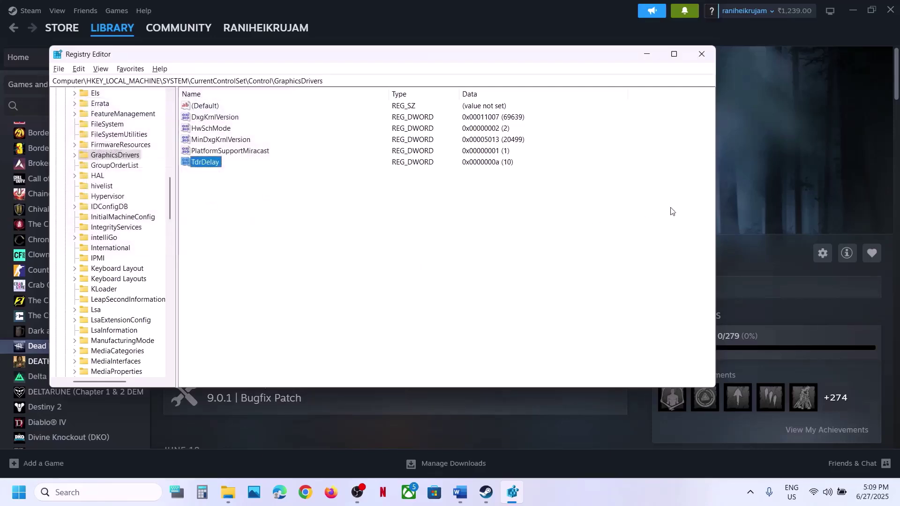
Look at the Windows power options for restarting the computer, dismiss them and return to Registry Editor.
left_click(745, 212)
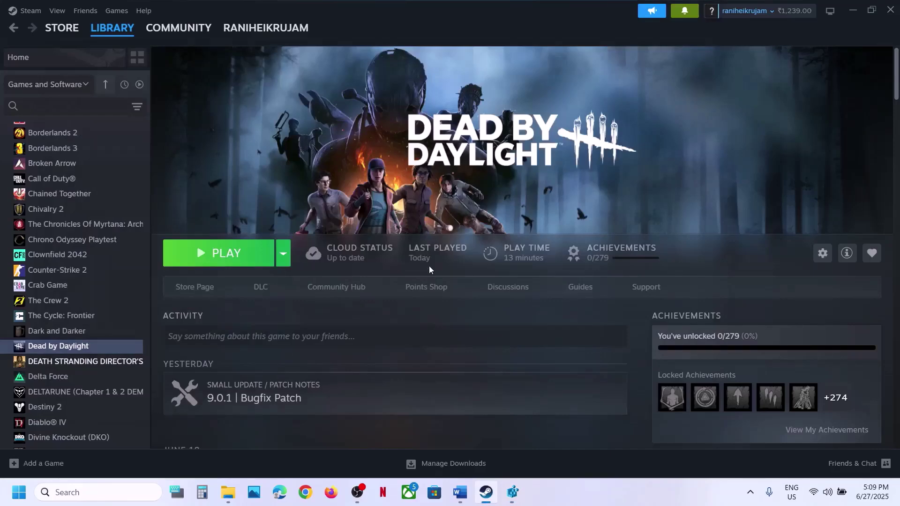
left_click(18, 492)
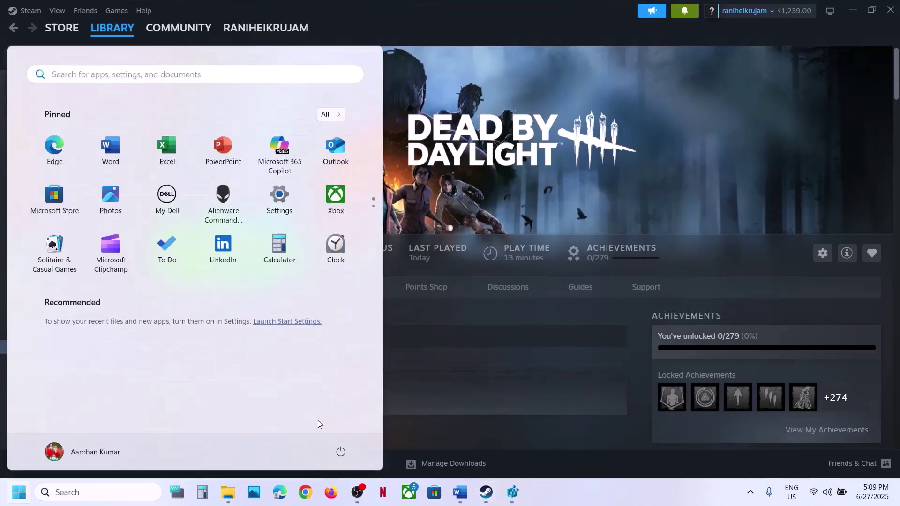
left_click(340, 452)
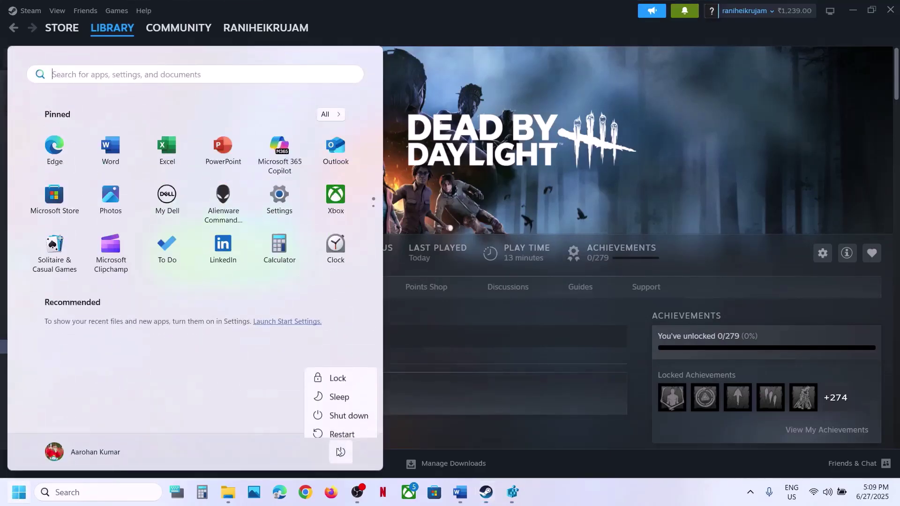
left_click(546, 186)
left_click(513, 492)
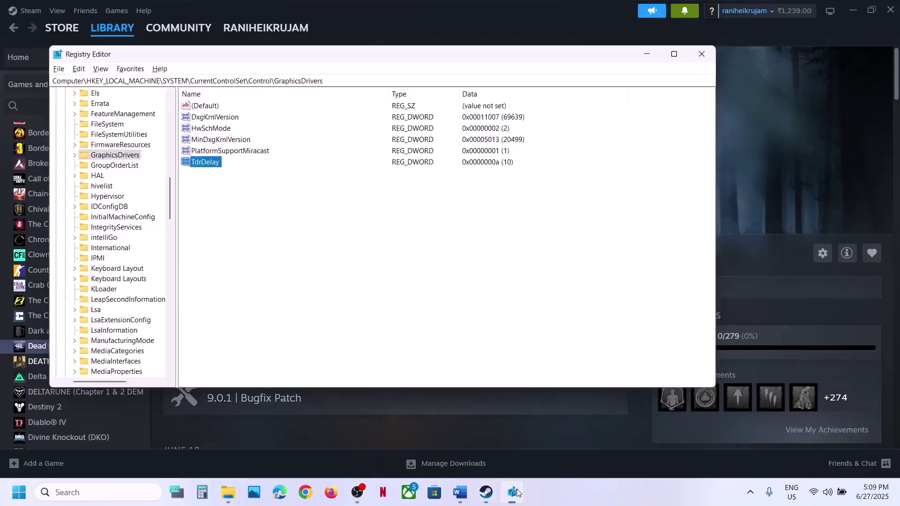
Edit TdrDelay again, setting its value data to 10 in Hexadecimal.
double_click(197, 164)
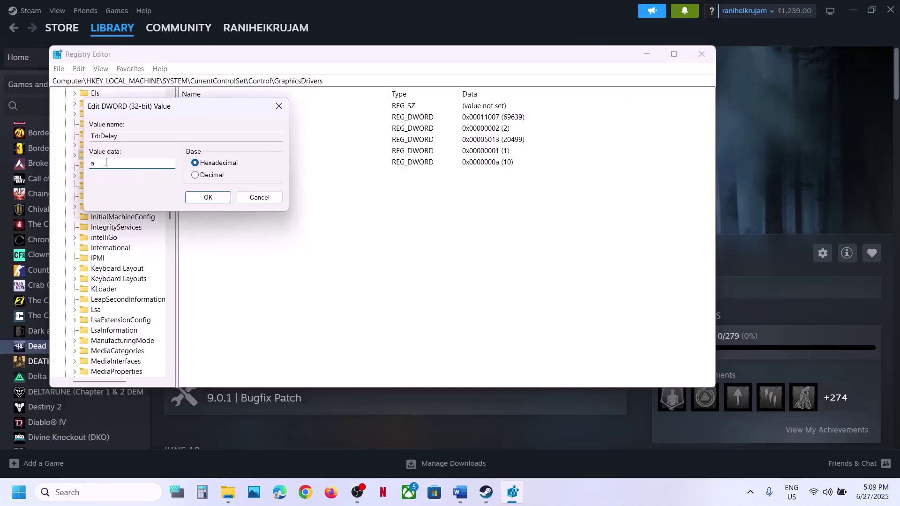
left_click_drag(105, 162, 84, 164)
left_click(206, 197)
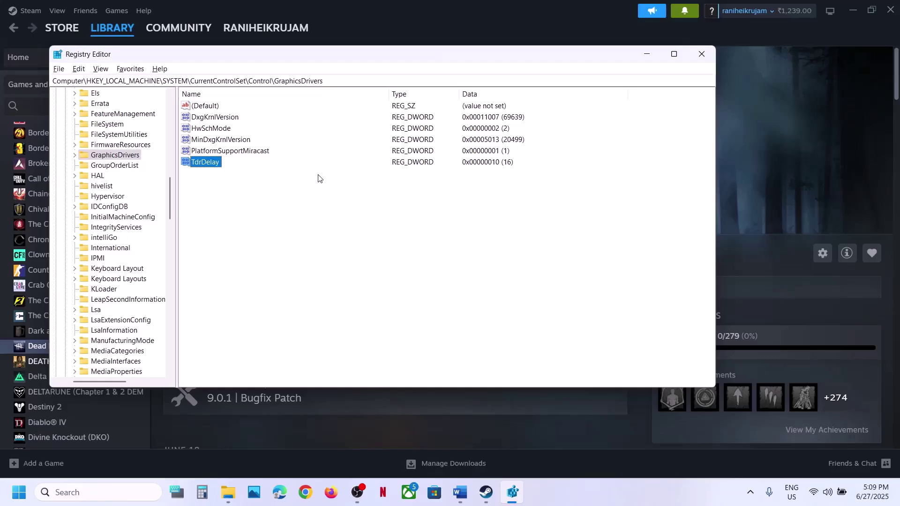
Set TdrDelay's value data to 10 in Decimal and close Registry Editor.
double_click(212, 162)
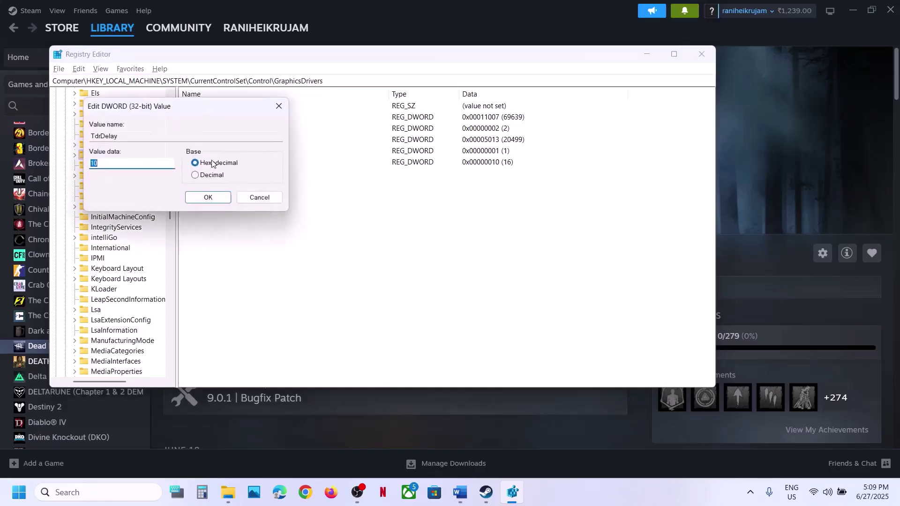
left_click(196, 176)
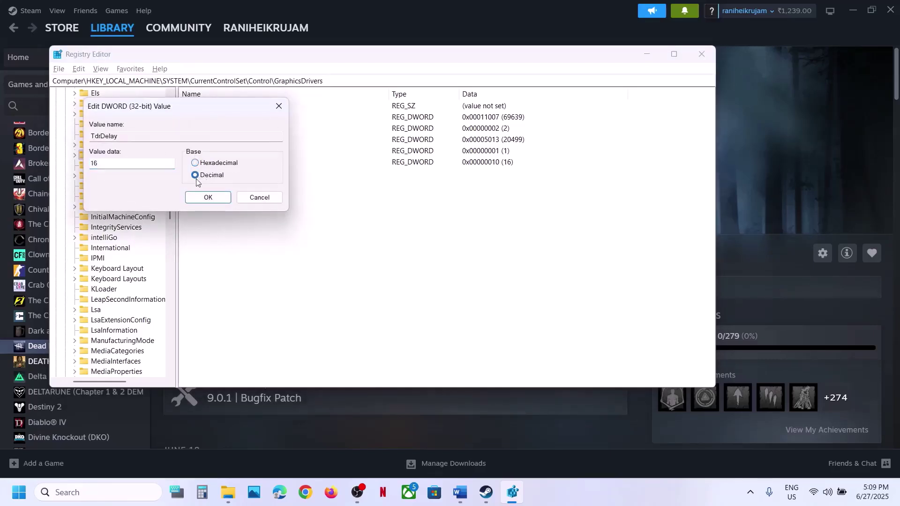
left_click_drag(117, 161, 74, 168)
type("10")
left_click(202, 198)
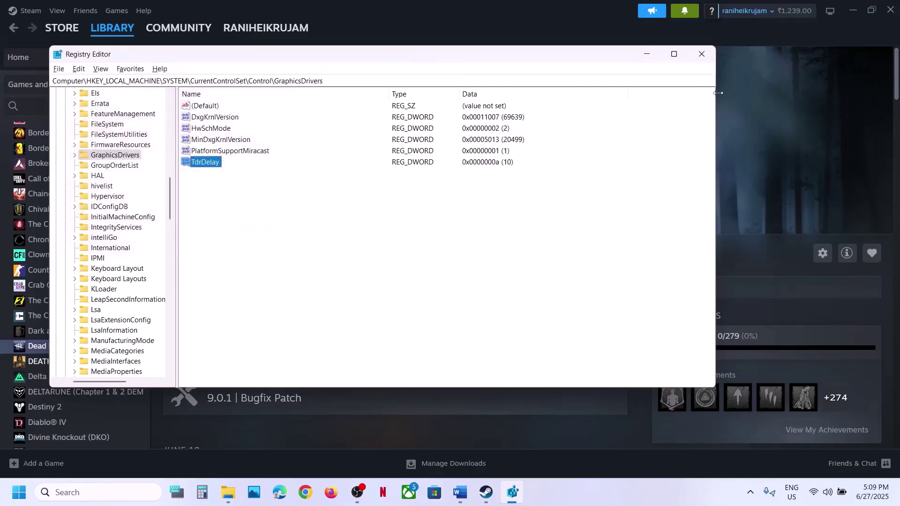
left_click(702, 54)
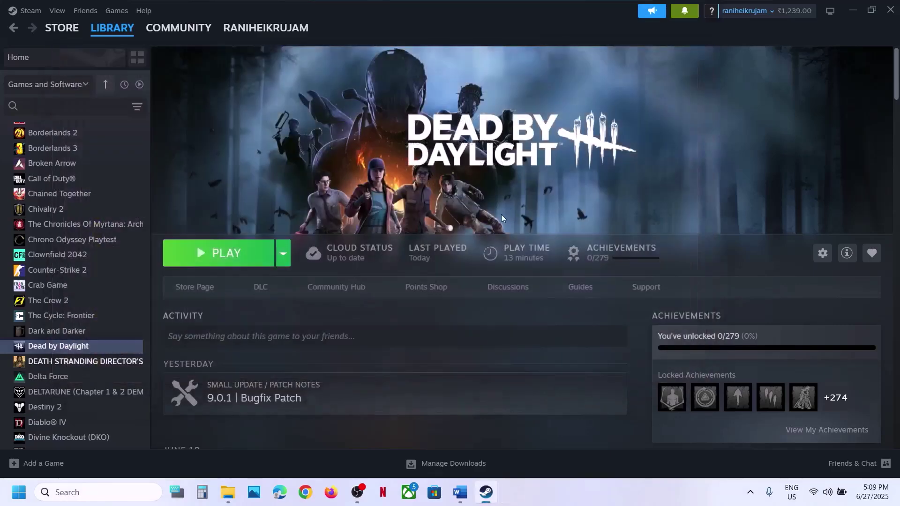
Switch to the Word document and highlight the Step 5 instruction about verifying the game files.
left_click(460, 492)
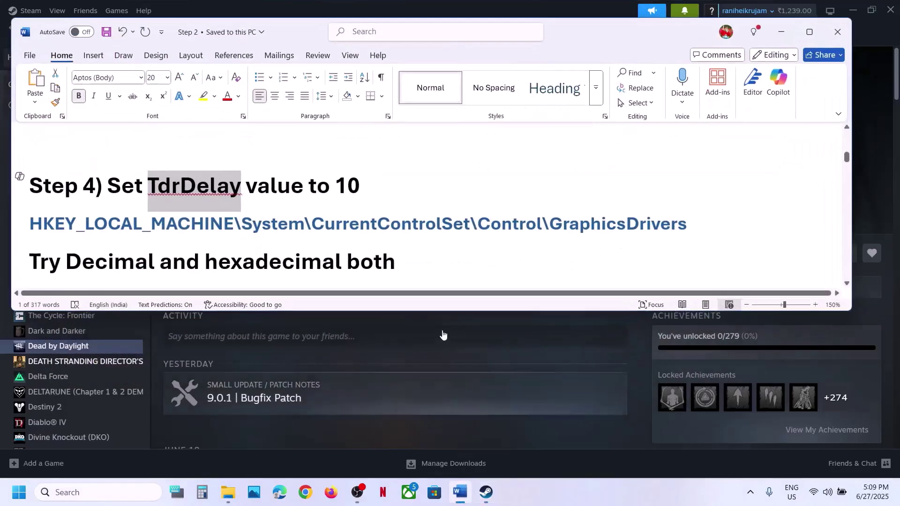
scroll(342, 193, "down", 3)
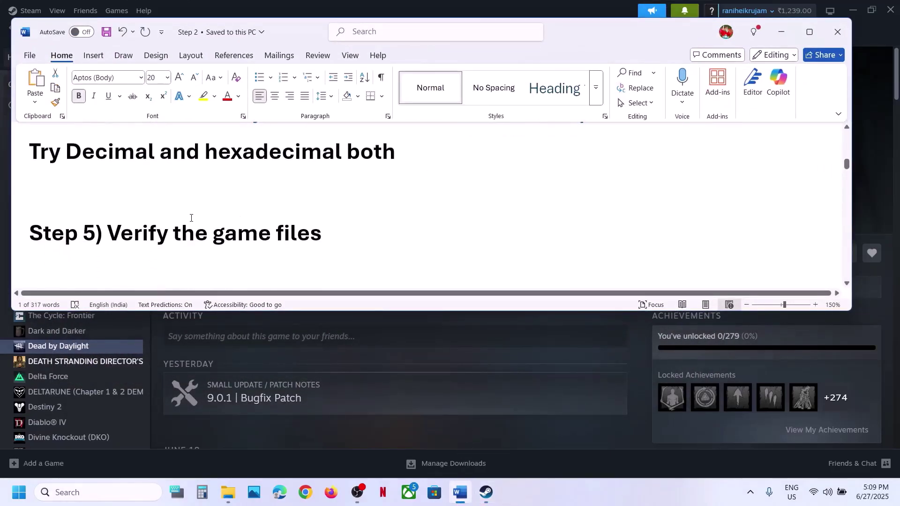
left_click_drag(161, 228, 329, 233)
View the option for verifying game file integrity in Dead by Daylight's installed-files properties in Steam, and close the properties.
left_click(564, 355)
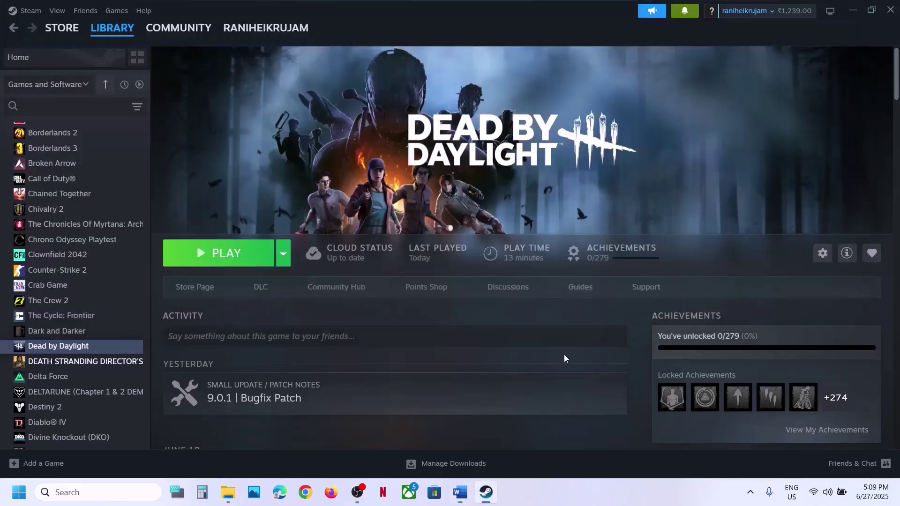
right_click(124, 349)
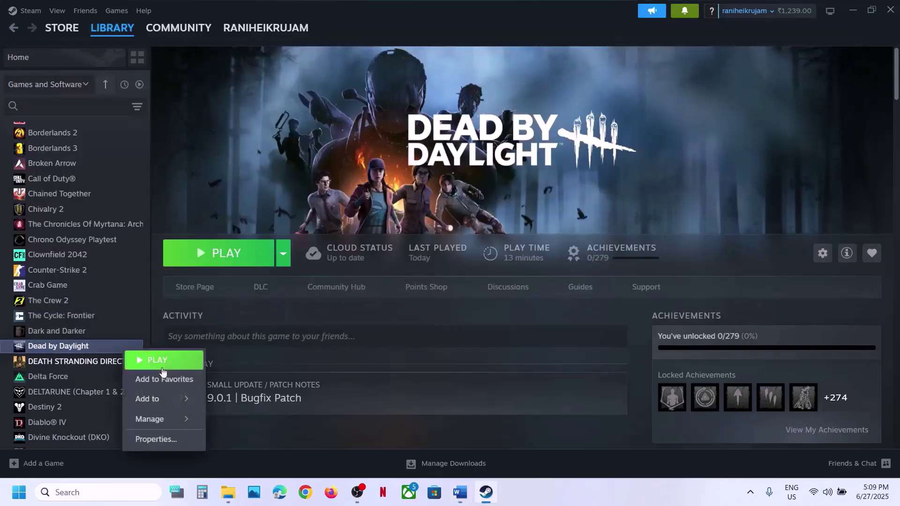
left_click(154, 437)
left_click(262, 183)
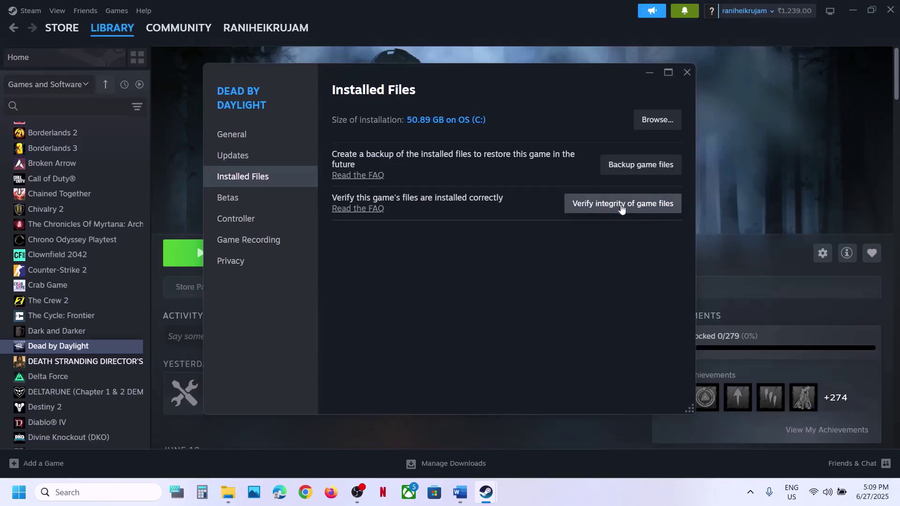
left_click(687, 72)
Return to the Word document and highlight "Steam download Cache" in the Step 6 instruction.
left_click(459, 492)
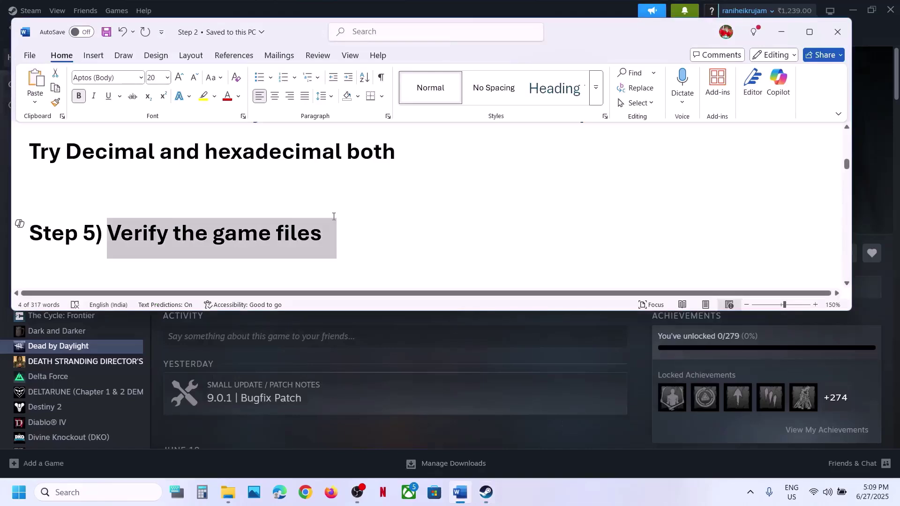
scroll(334, 216, "down", 2)
scroll(333, 216, "up", 1)
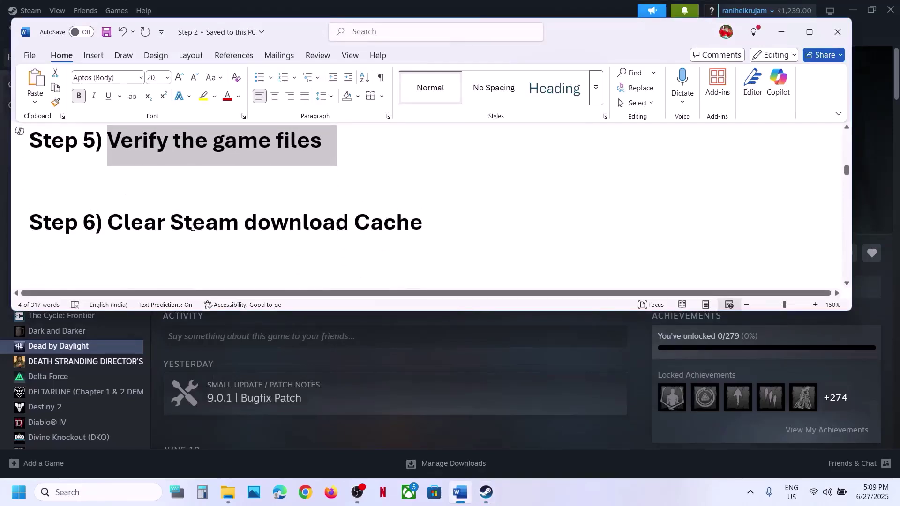
left_click_drag(171, 224, 436, 228)
Bring up the Clear Download Cache confirmation in Steam's Downloads settings, dismiss it without clearing and close the settings.
left_click(548, 350)
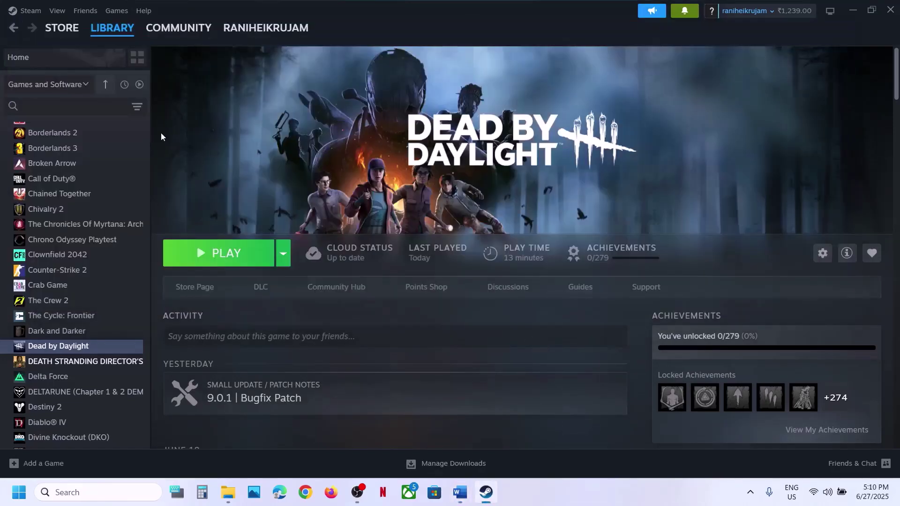
left_click(29, 10)
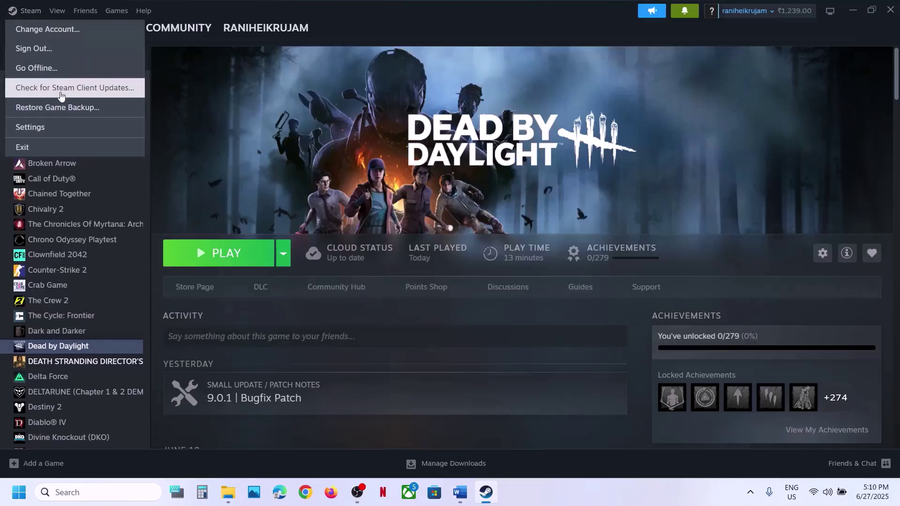
left_click(47, 127)
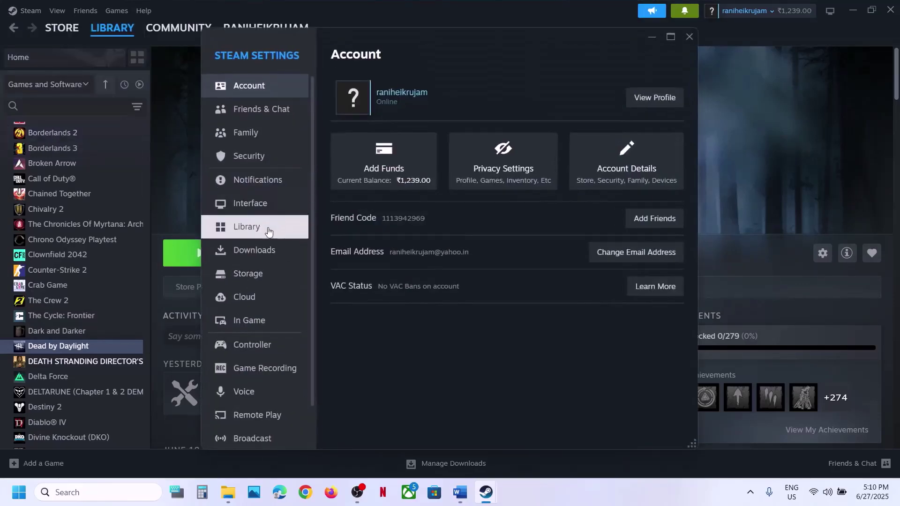
left_click(293, 248)
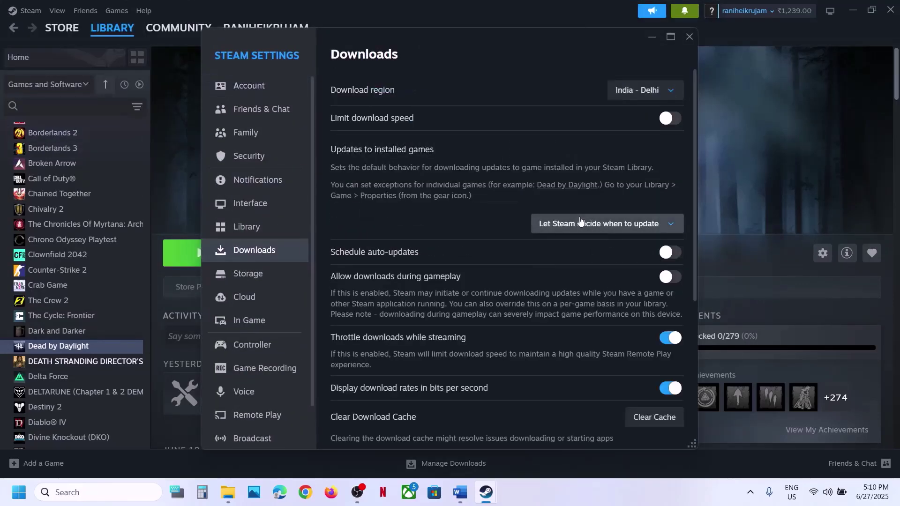
scroll(591, 212, "down", 2)
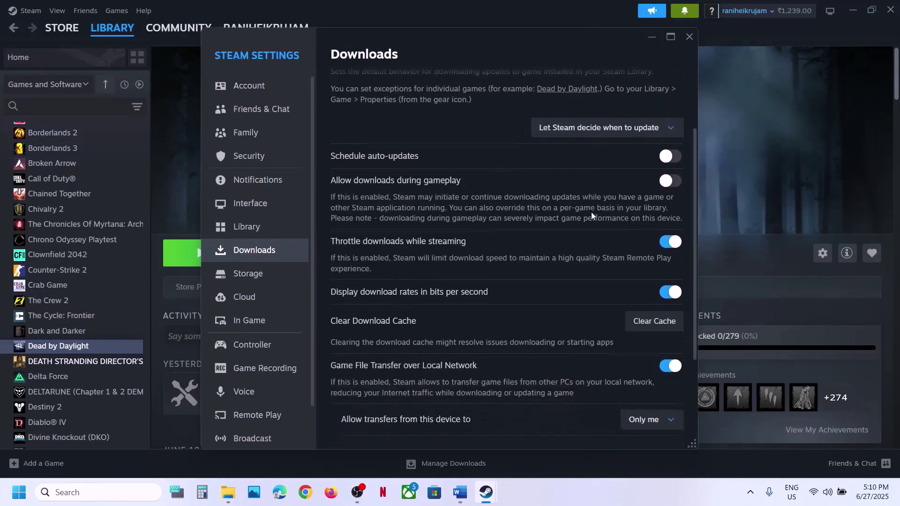
left_click(661, 319)
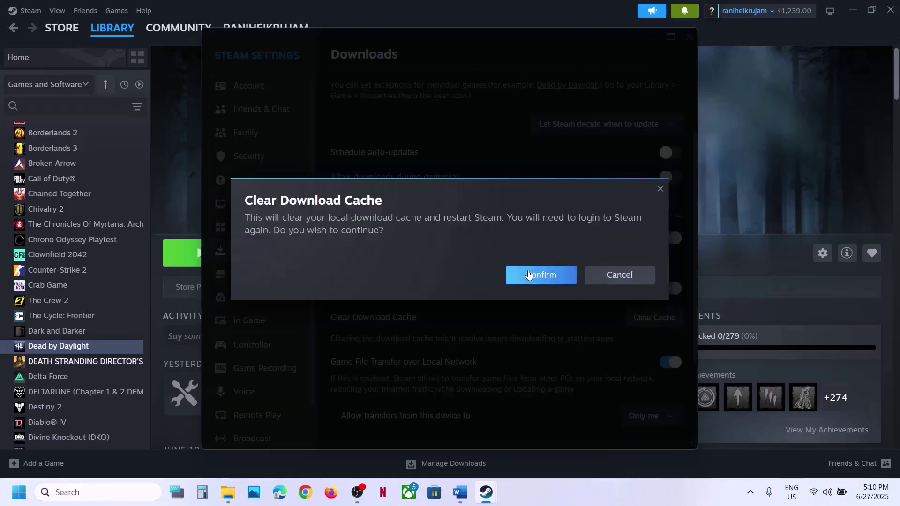
left_click(660, 190)
left_click(690, 37)
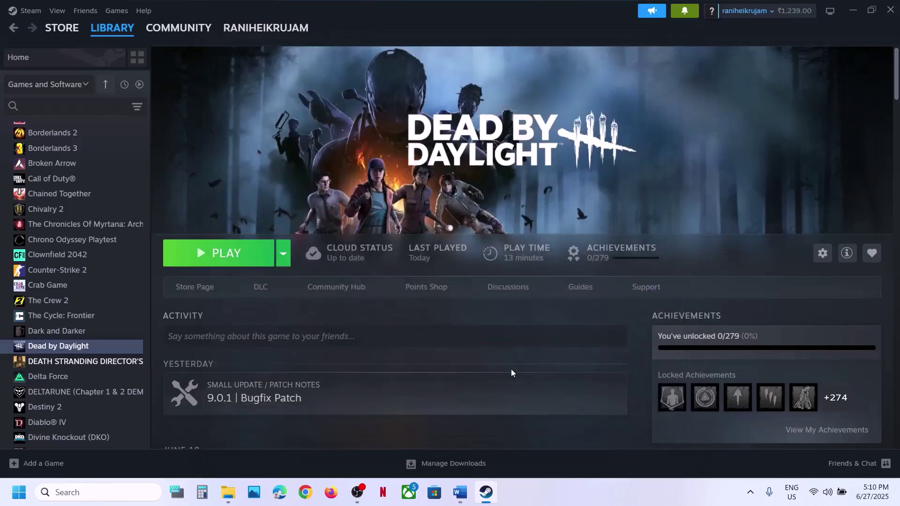
Switch to the Word document and highlight "UEPrereqSetup_x64 file" in the Step 7 instruction.
left_click(460, 492)
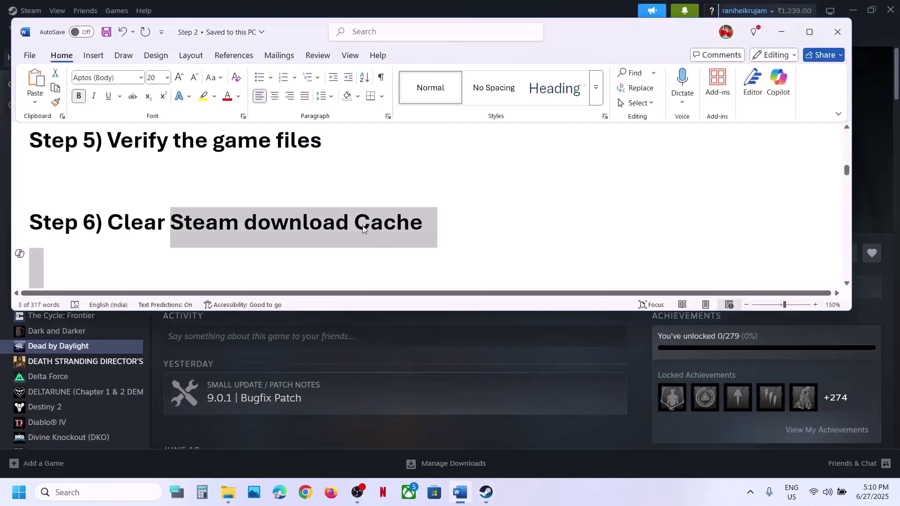
scroll(363, 229, "down", 5)
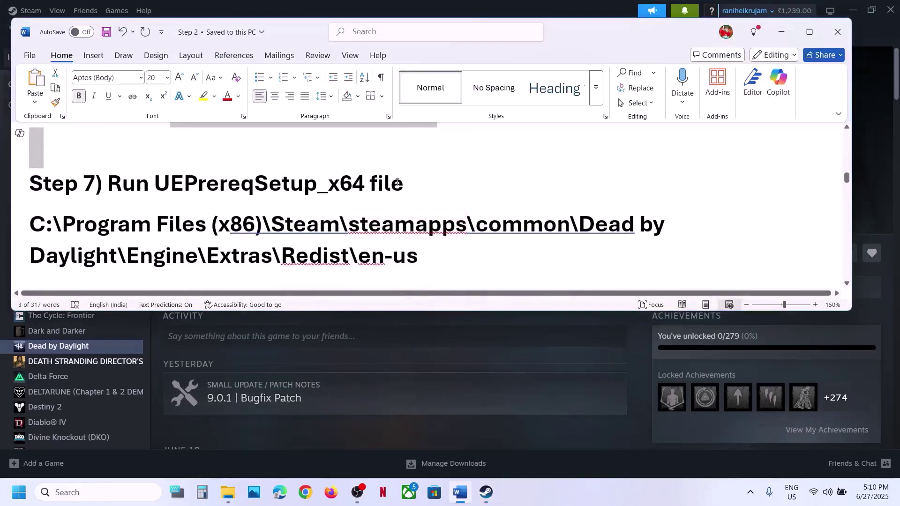
left_click_drag(401, 183, 154, 184)
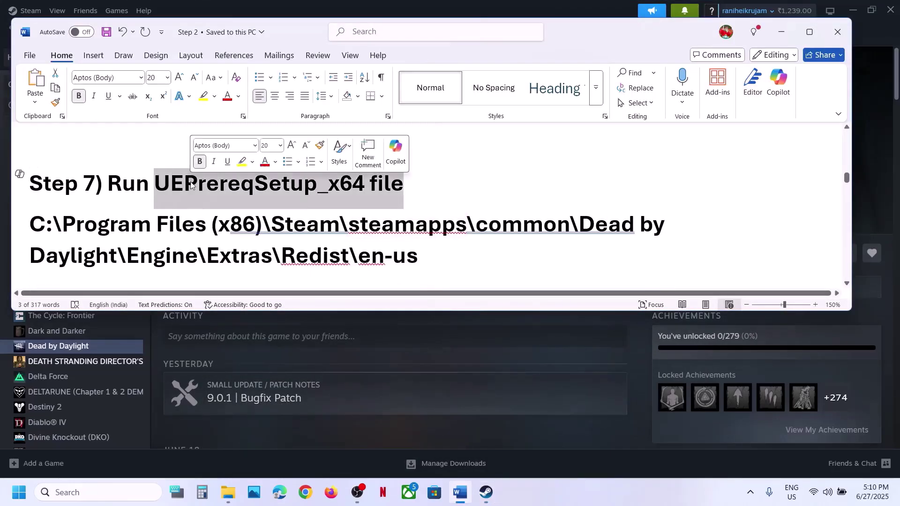
Open Dead by Daylight's local files folder from the Steam library and briefly recheck the Step 7 path in the Word document.
left_click(404, 332)
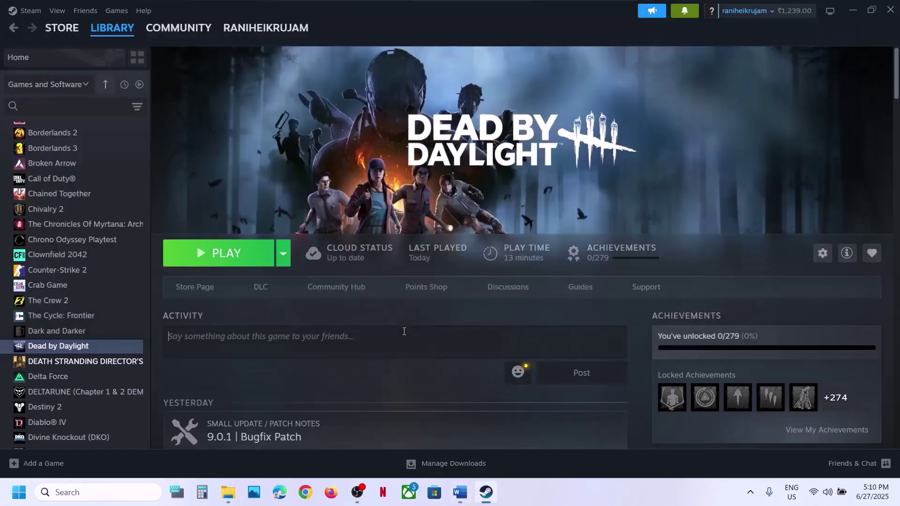
right_click(102, 347)
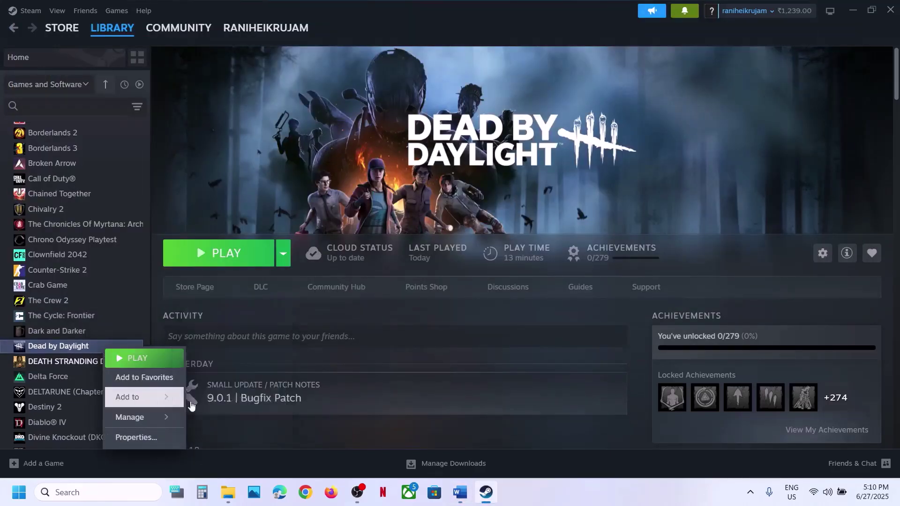
mouse_move(161, 416)
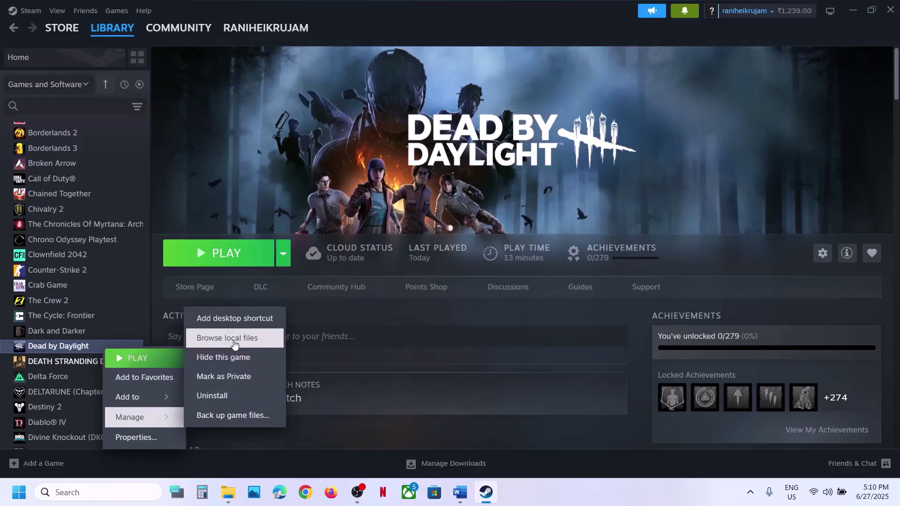
left_click(249, 339)
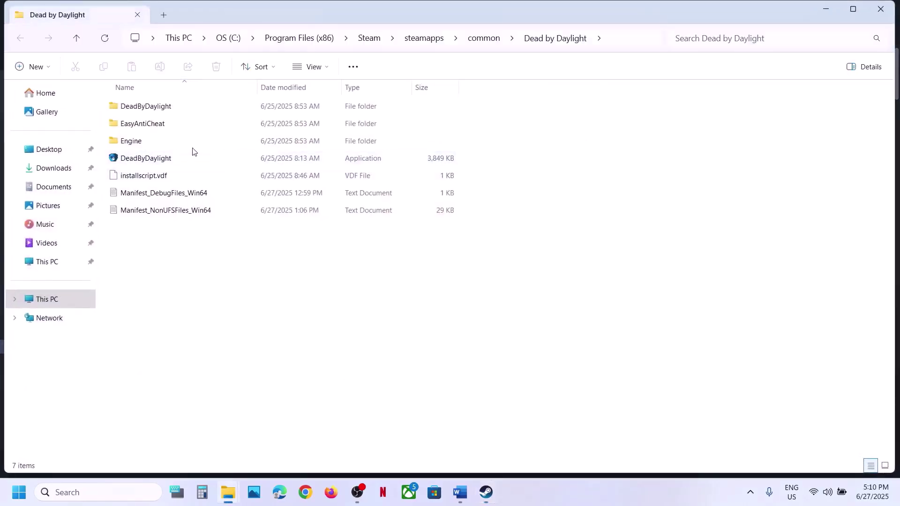
left_click(466, 496)
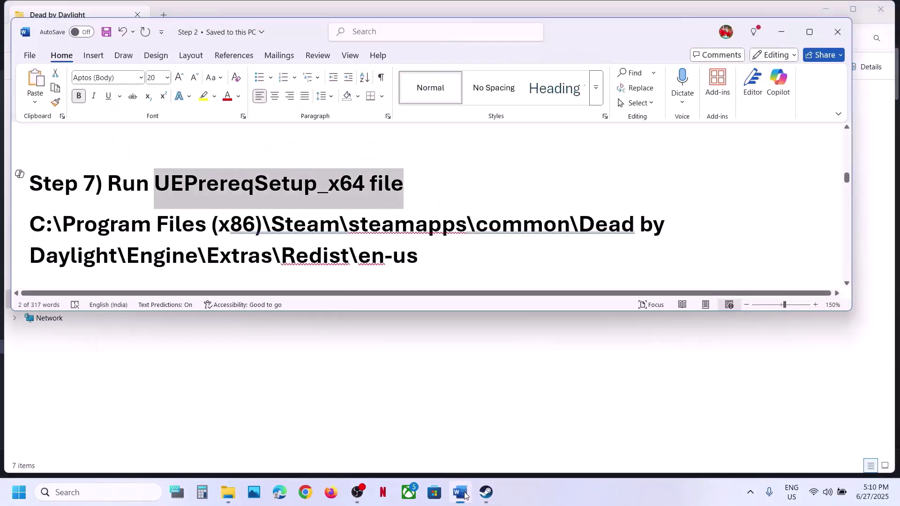
left_click(465, 496)
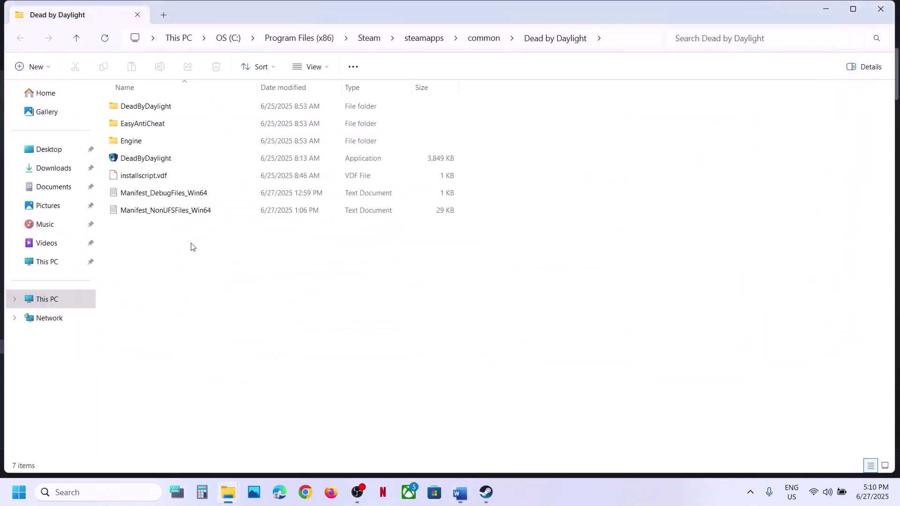
Navigate from the Dead by Daylight folder to Engine\Extras\Redist\en-us.
double_click(139, 147)
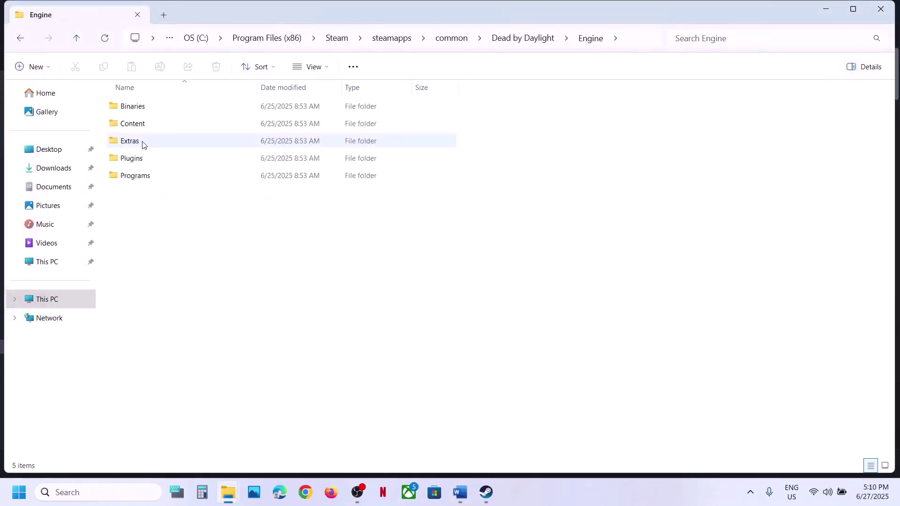
double_click(143, 142)
double_click(143, 107)
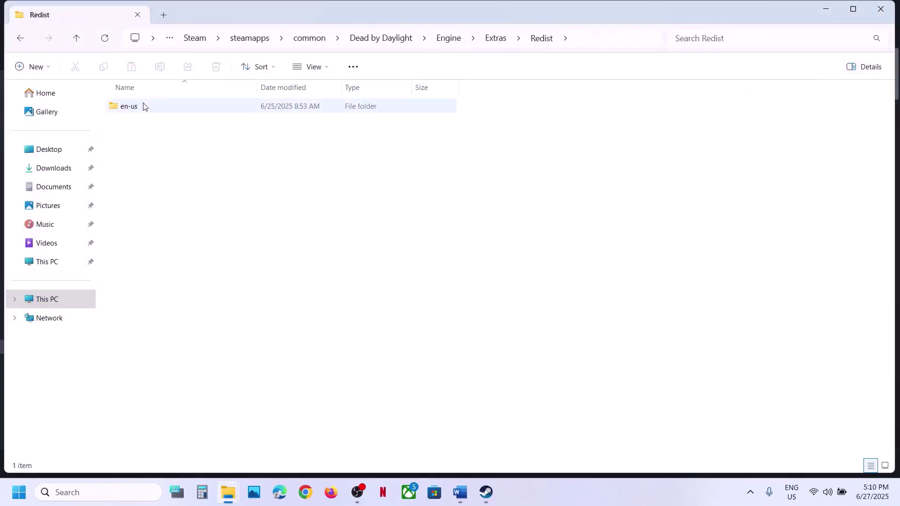
double_click(159, 109)
Run UEPrereqSetup_x64 as administrator, agree to the license terms, install the UE Prerequisites (x64) and close the setup.
left_click(159, 110)
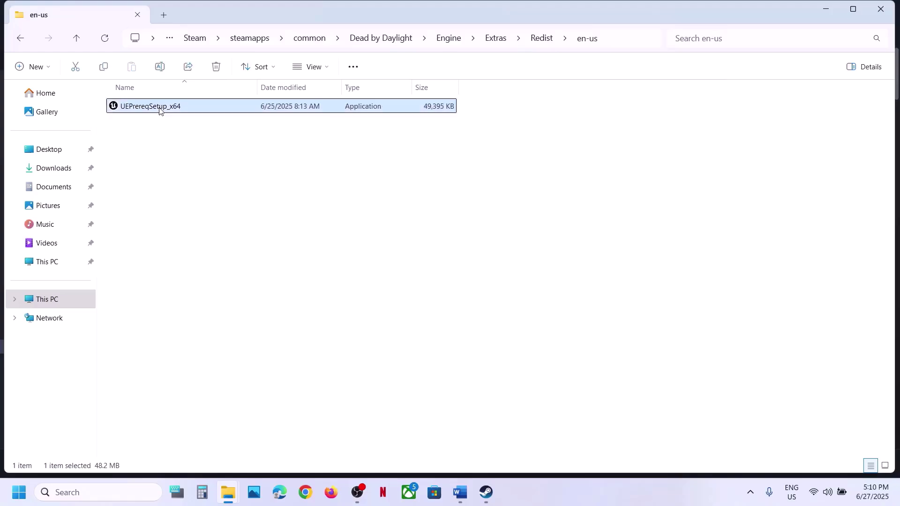
right_click(159, 110)
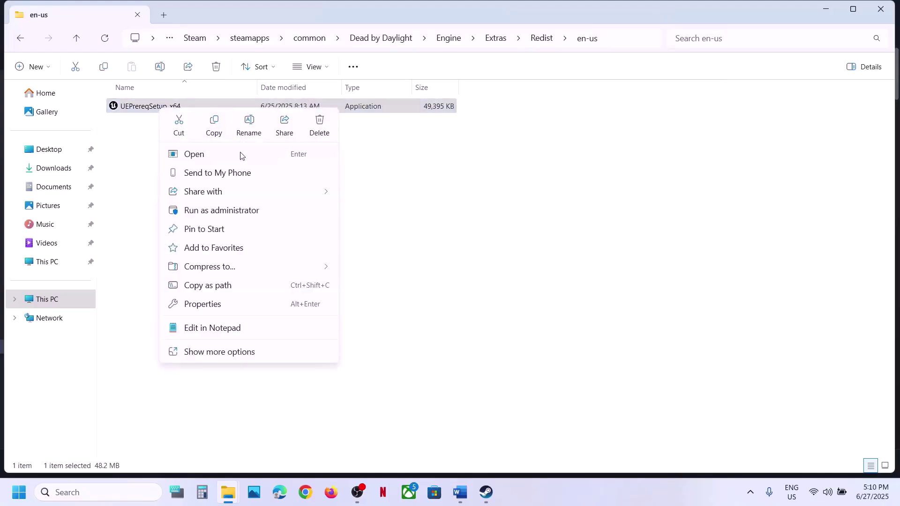
left_click(209, 210)
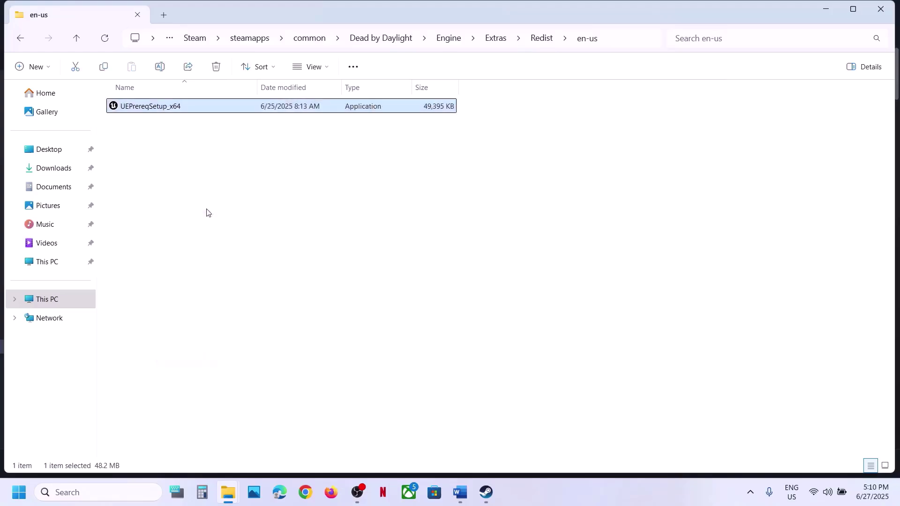
left_click(394, 366)
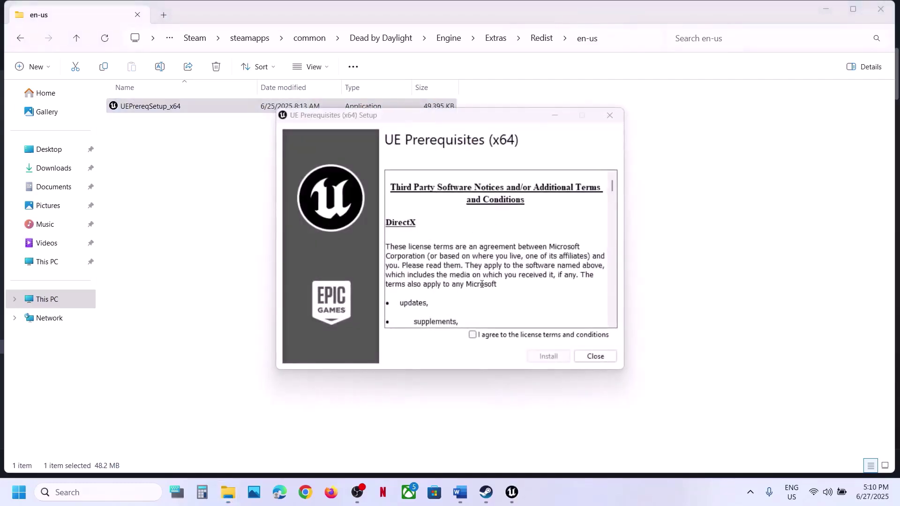
left_click(473, 335)
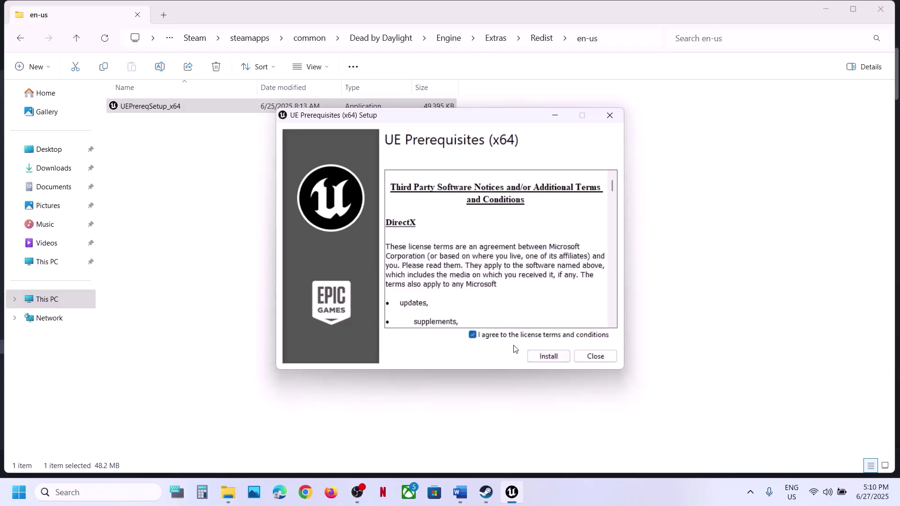
left_click(547, 357)
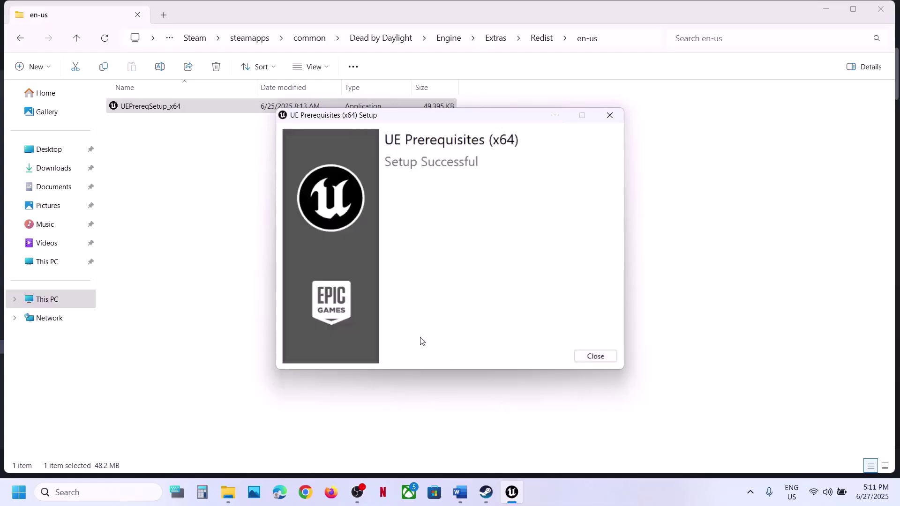
left_click(595, 356)
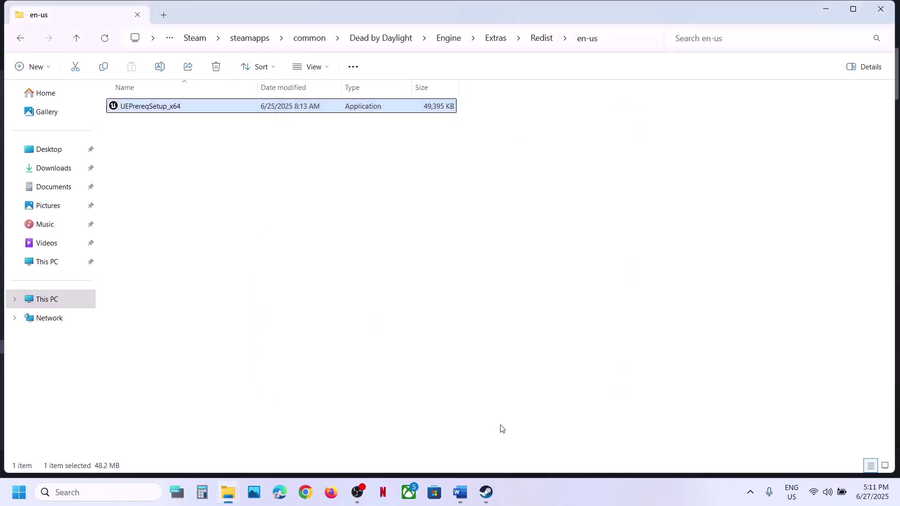
Return to the Word document and copy the Visual C++ download link under Step 8.
left_click(487, 492)
mouse_move(460, 492)
left_click(479, 444)
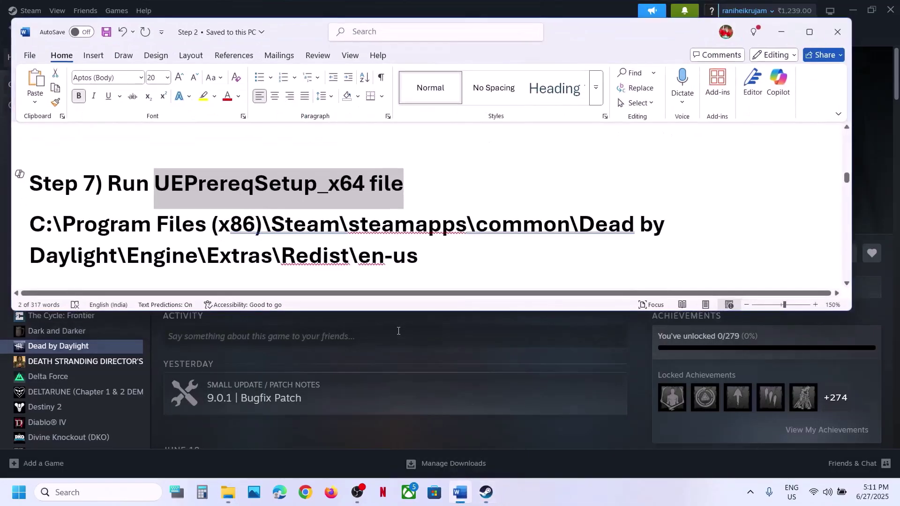
scroll(379, 256, "down", 3)
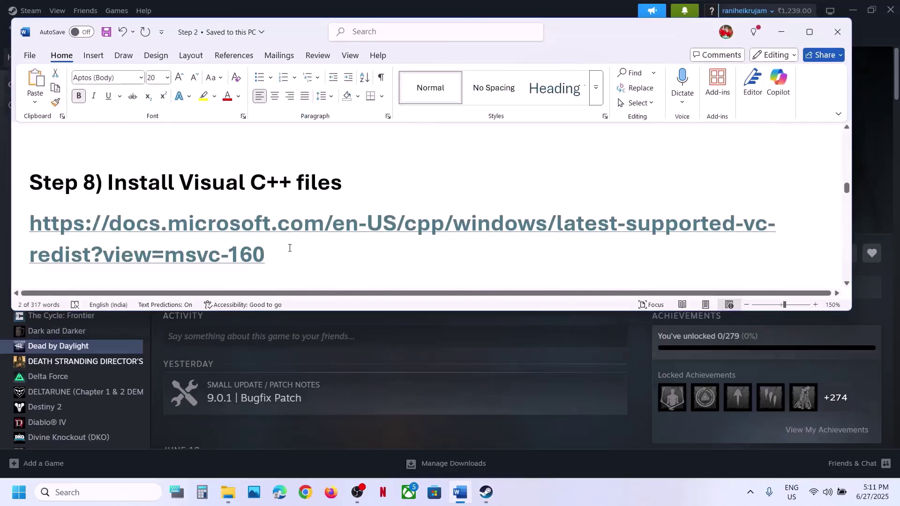
triple_click(92, 242)
key("ctrl+c")
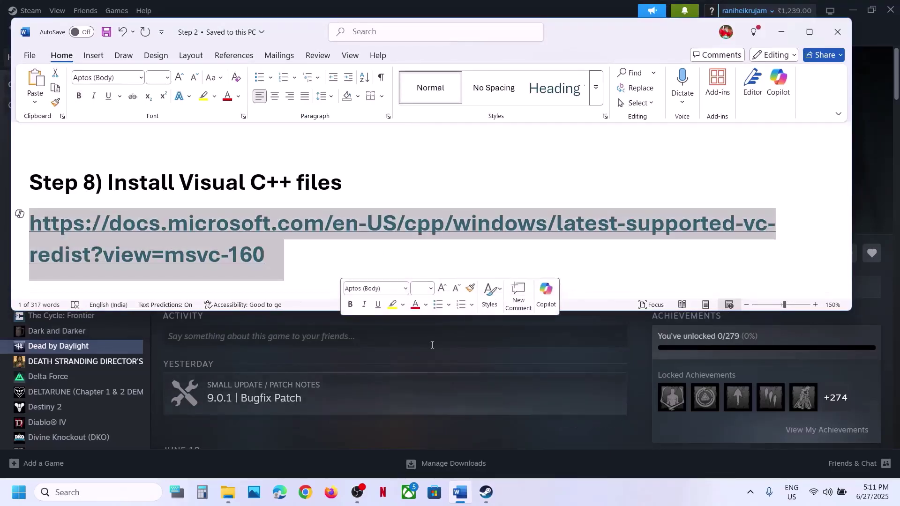
Switch to Chrome and load the copied Visual C++ Redistributable link in a new tab.
left_click(430, 337)
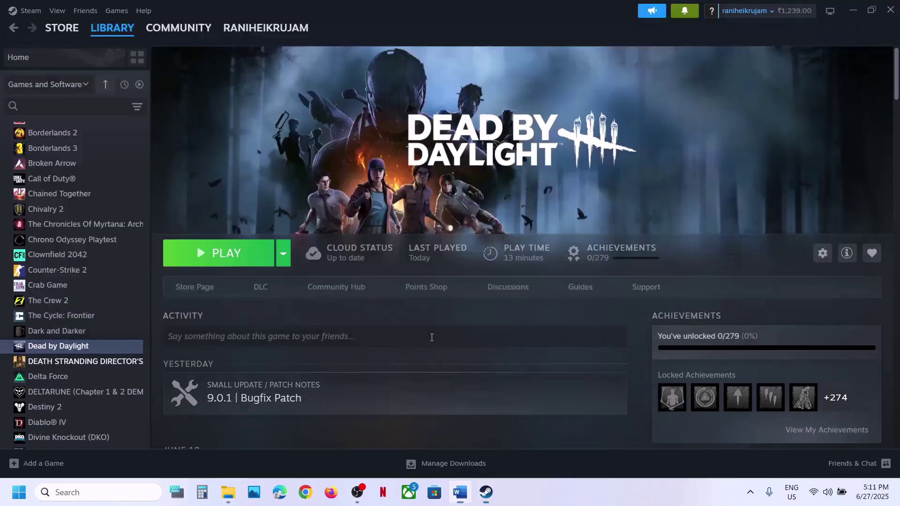
left_click(304, 499)
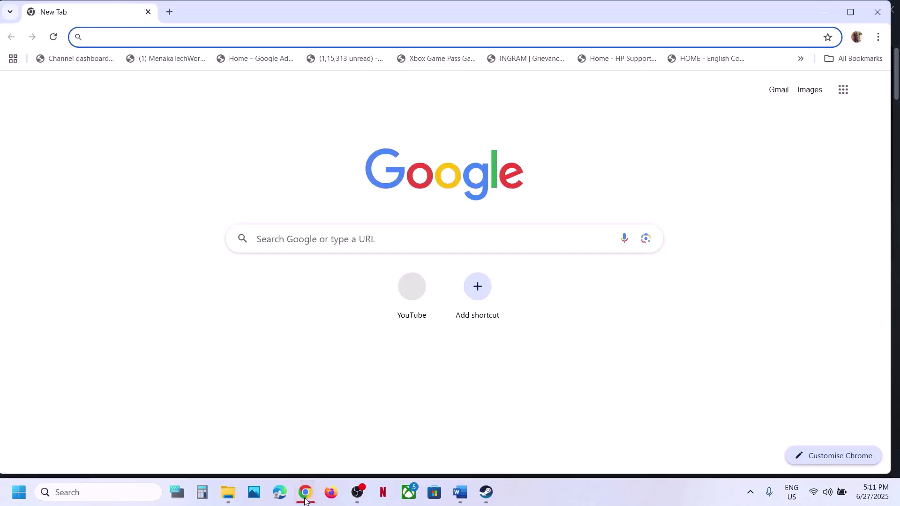
left_click(169, 12)
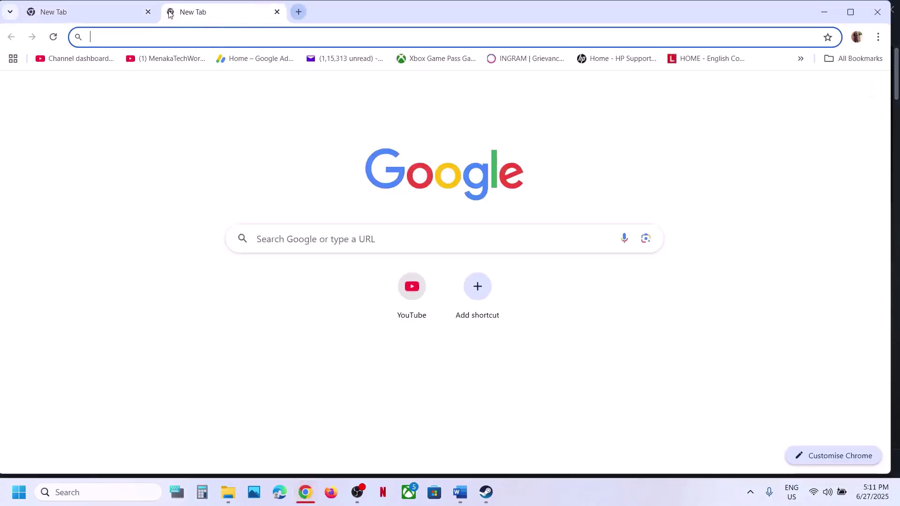
key("ctrl+v")
key("Return")
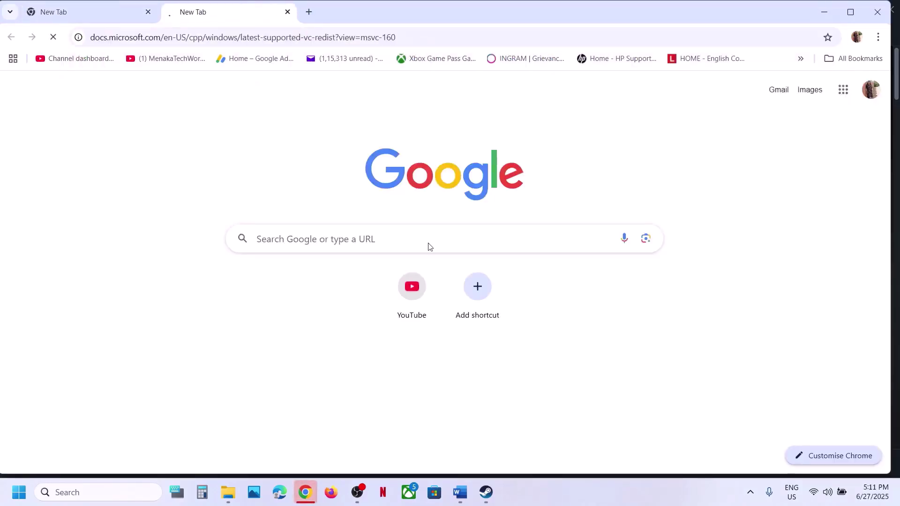
Download VC_redist.x86.exe from the latest Visual C++ Redistributable table and start the x86 installation.
scroll(462, 332, "down", 15)
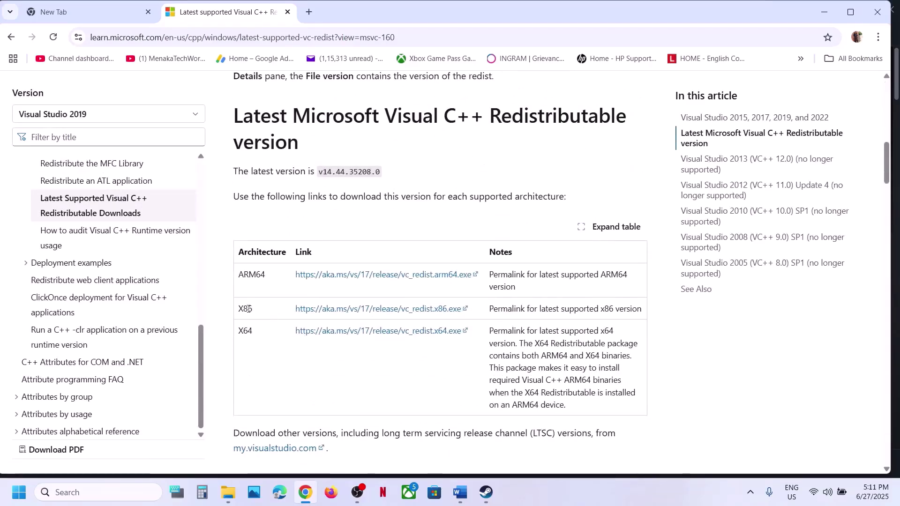
double_click(245, 309)
left_click(247, 327)
double_click(247, 327)
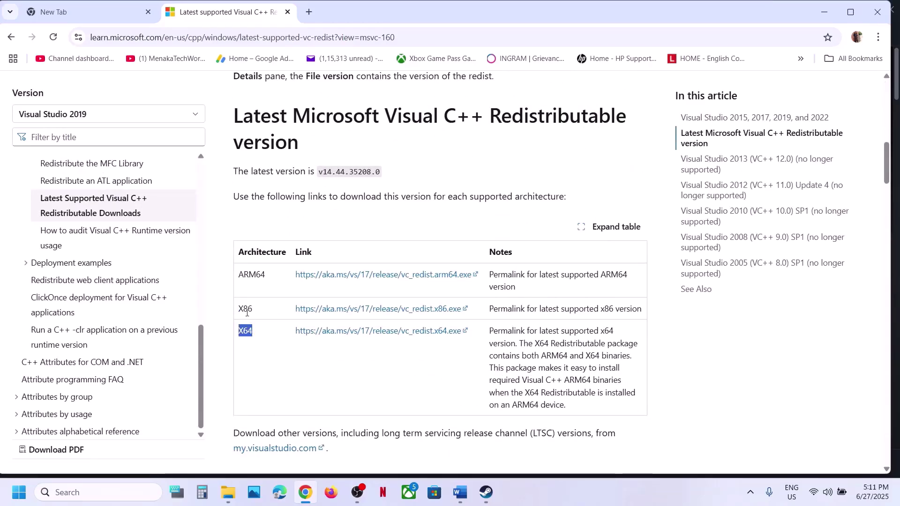
double_click(245, 309)
left_click(384, 309)
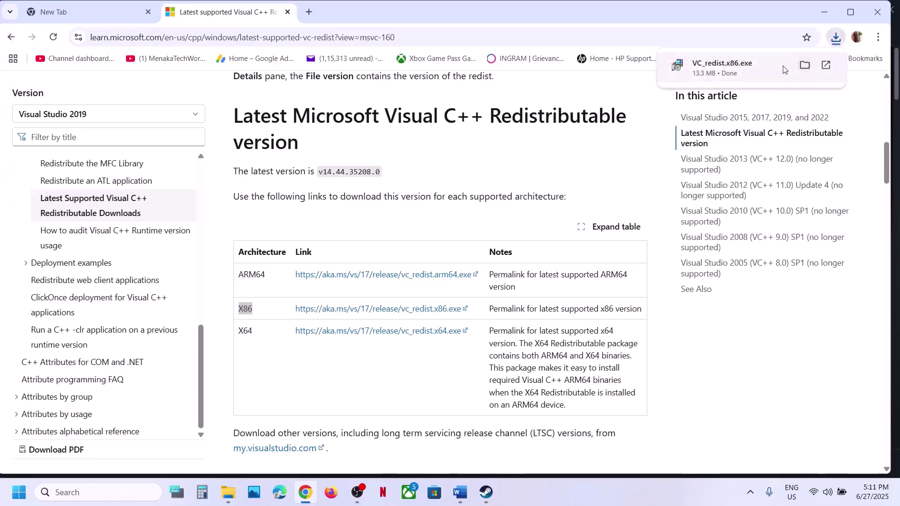
left_click(806, 66)
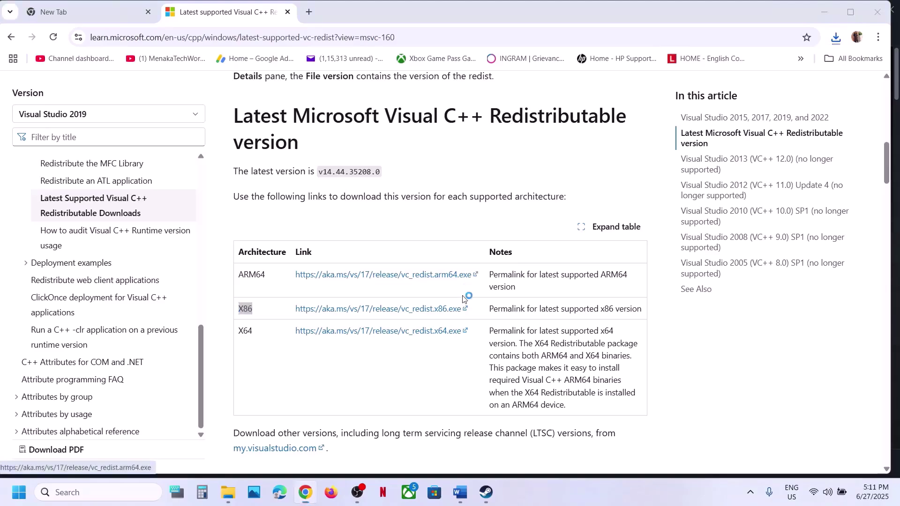
left_click(464, 310)
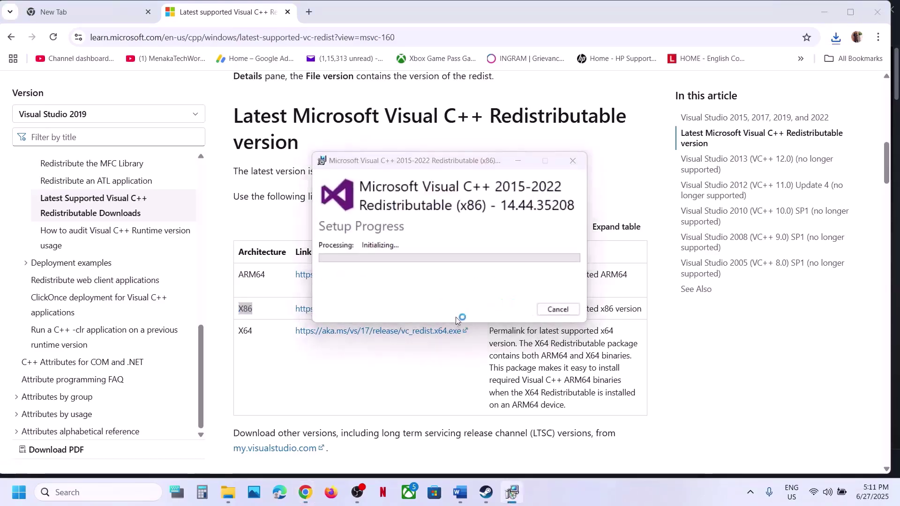
Download VC_redist.x64.exe from the same table and start the x64 installation.
left_click(388, 332)
left_click(271, 345)
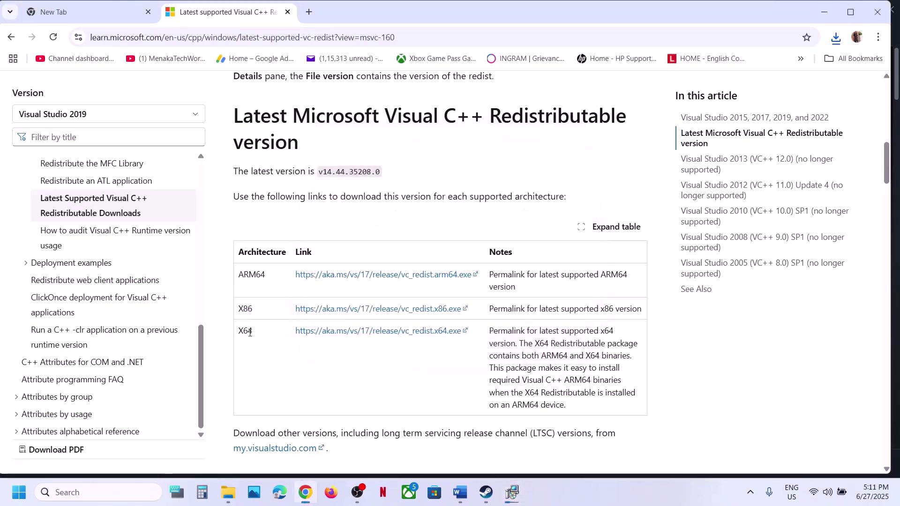
double_click(245, 331)
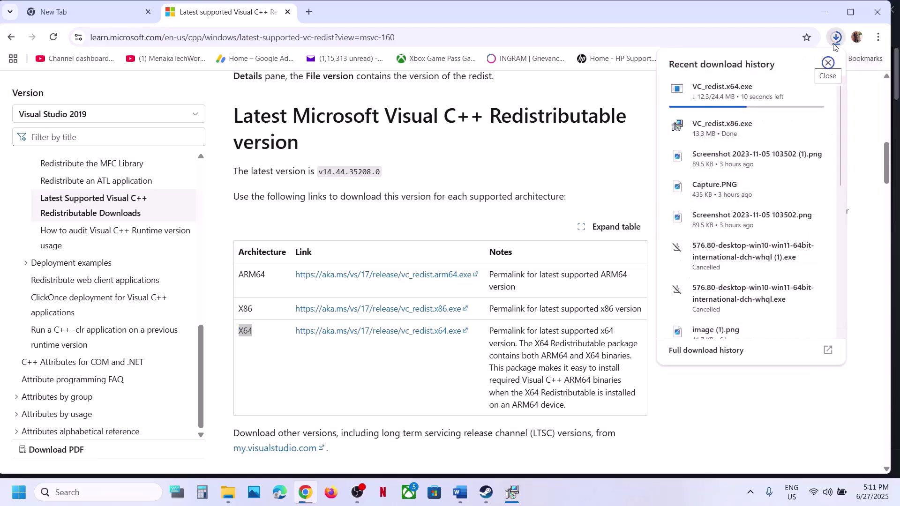
left_click(616, 159)
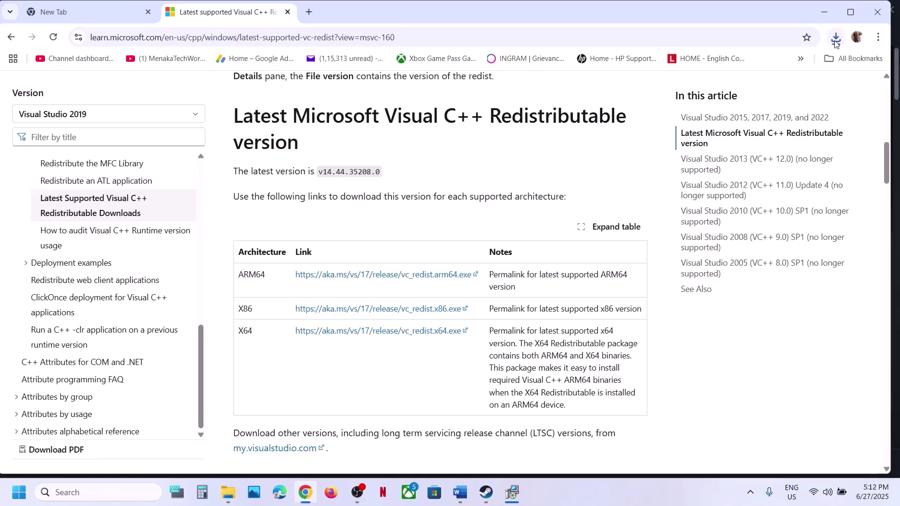
left_click(761, 66)
left_click(465, 311)
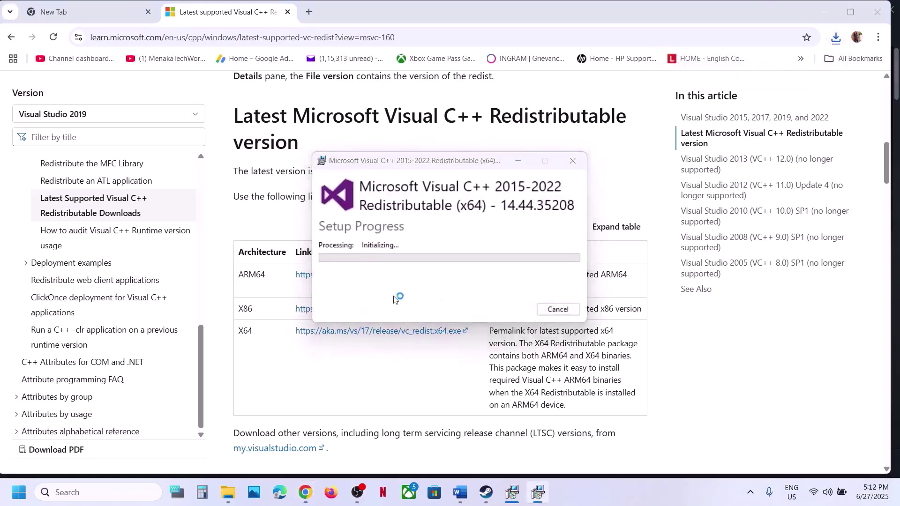
left_click(377, 330)
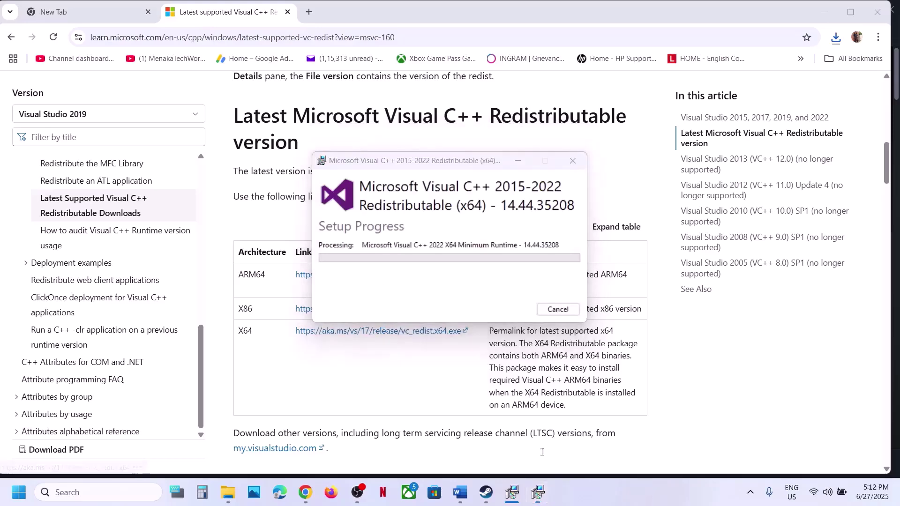
Move the x64 installer window aside and close both finished Visual C++ Redistributable setups, x86 and x64.
left_click_drag(461, 162, 251, 186)
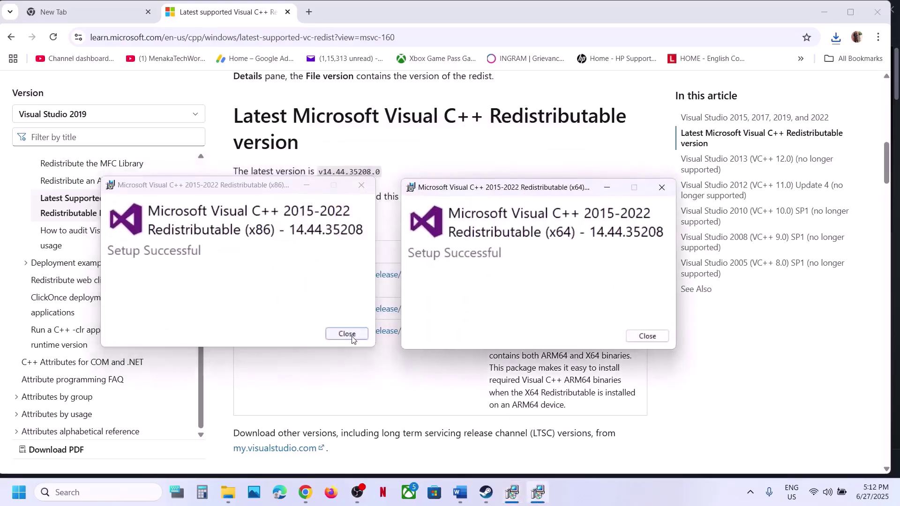
left_click(346, 334)
left_click(647, 336)
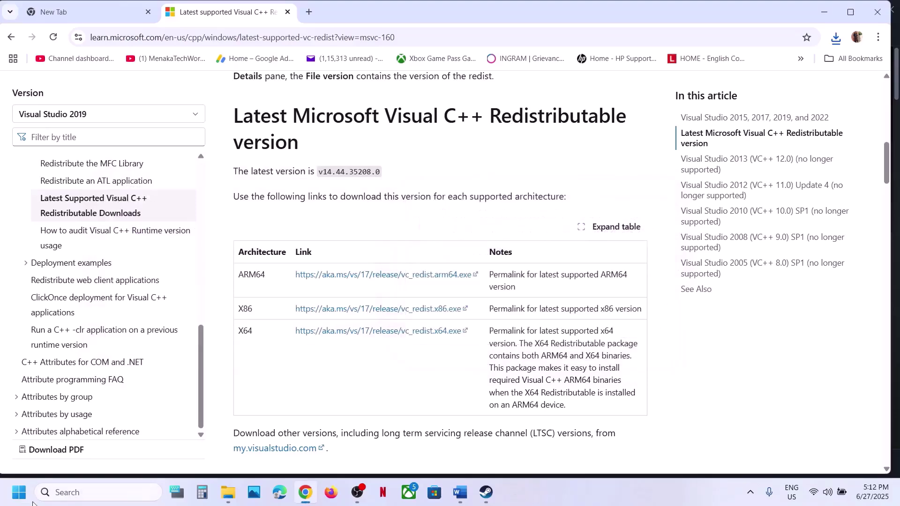
Show the Restart option among the Windows power options, and dismiss it without restarting.
left_click(20, 493)
left_click(340, 445)
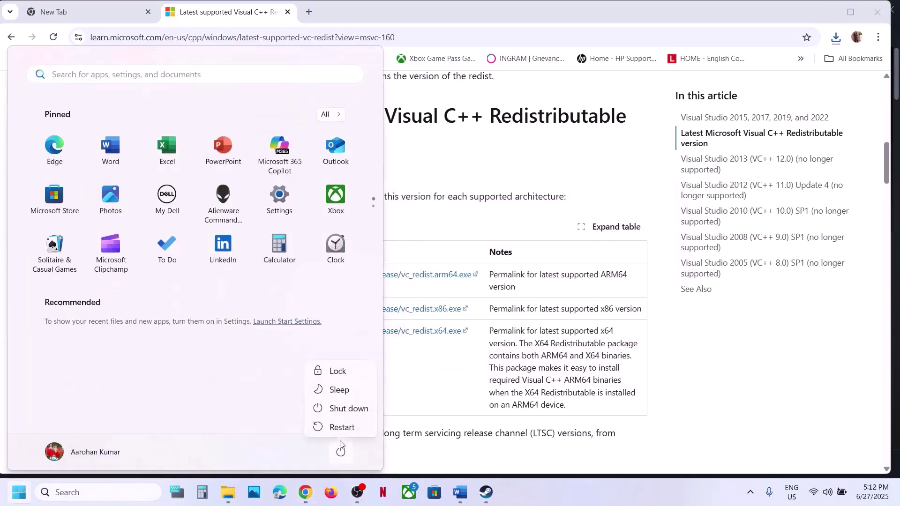
key("Escape")
key("Escape")
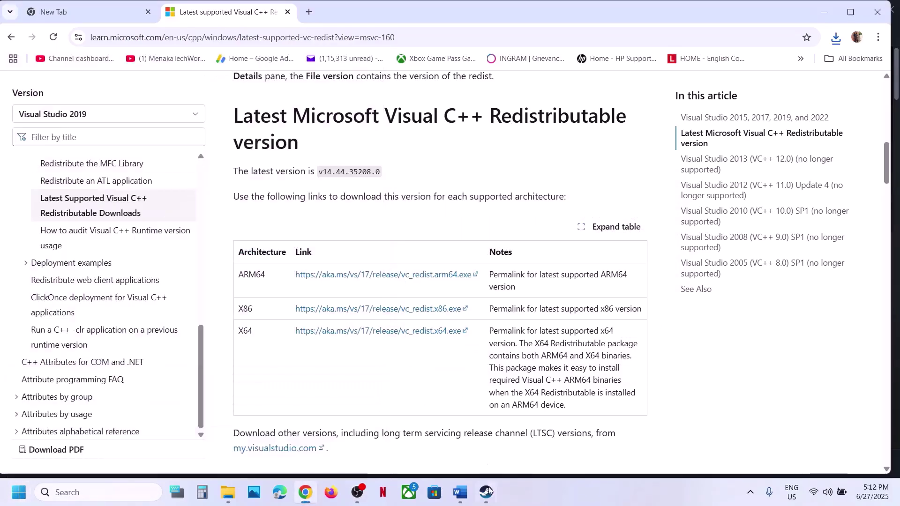
Switch to the Word document and show Step 9 about running the game from its installation folder.
left_click(486, 492)
left_click(463, 497)
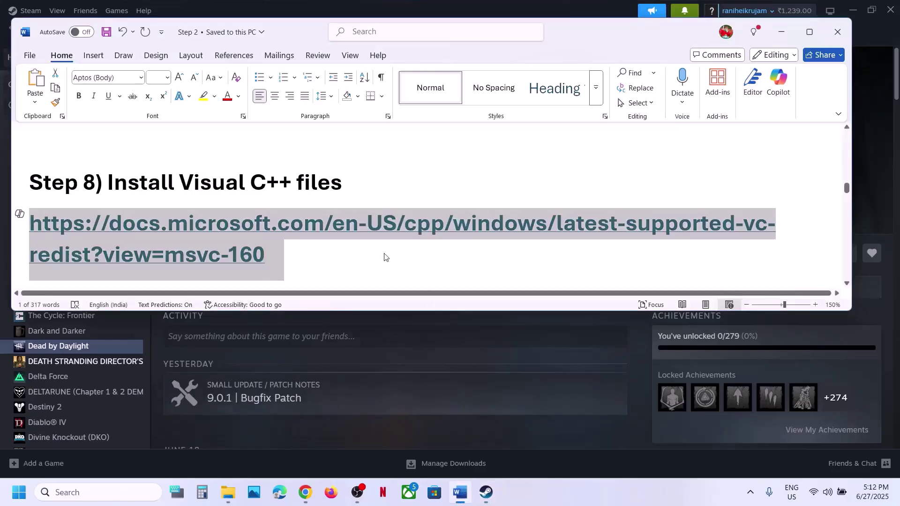
scroll(385, 257, "down", 3)
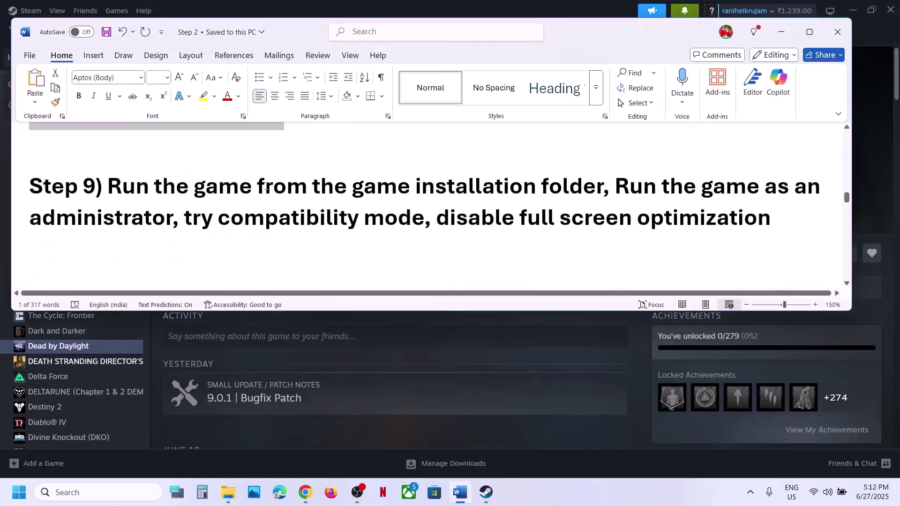
Switch to Steam and browse the local files of Dead by Daylight from the game library.
left_click(640, 330)
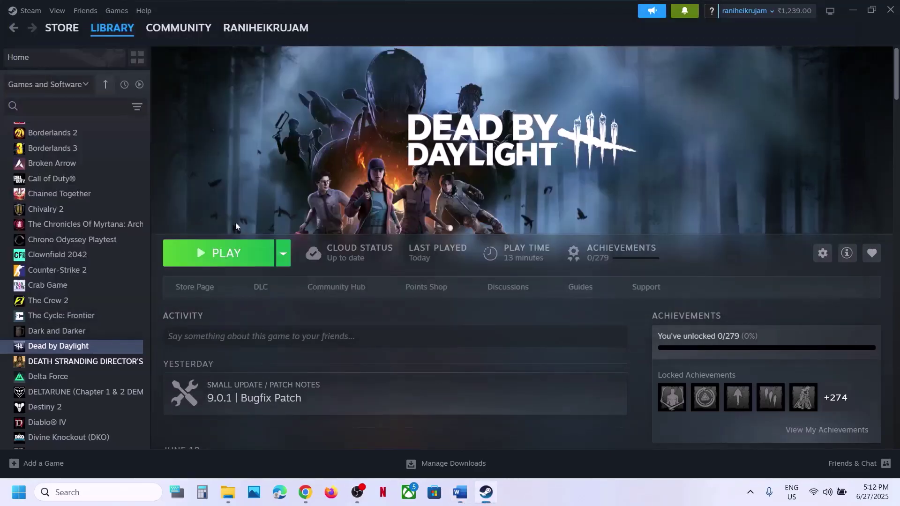
right_click(71, 346)
mouse_move(112, 417)
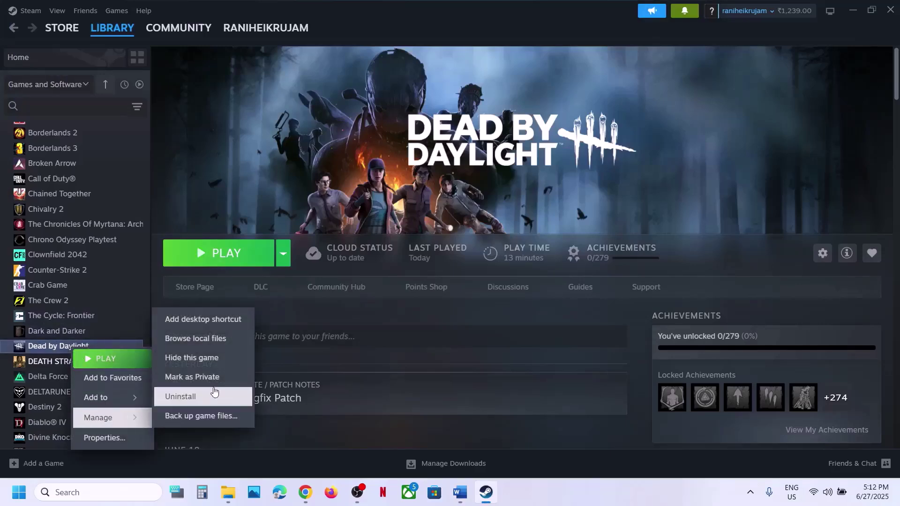
left_click(189, 338)
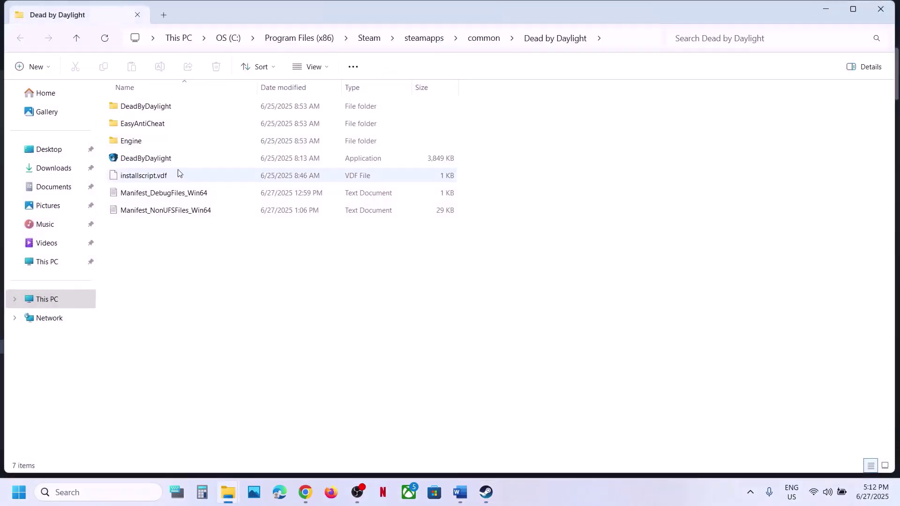
Open the game's DeadByDaylight\Binaries\Win64 folder within the installation directory.
left_click(149, 161)
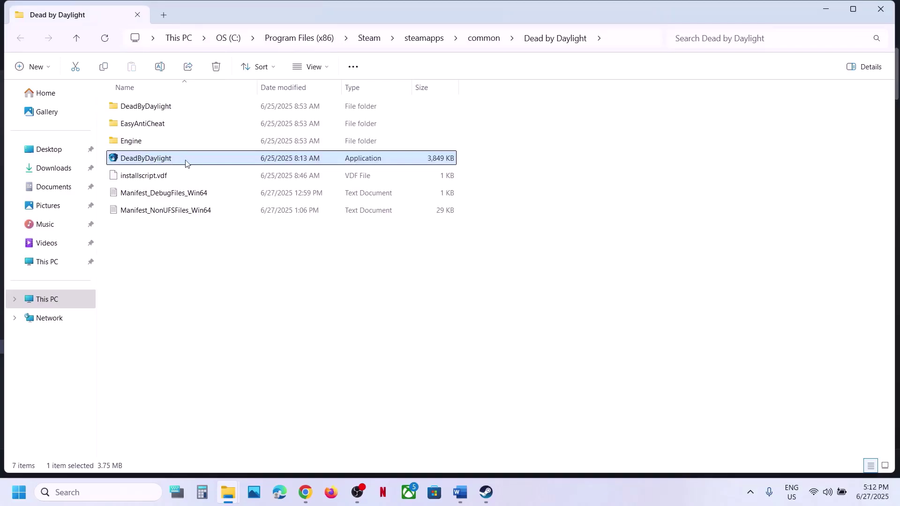
left_click(150, 110)
double_click(162, 111)
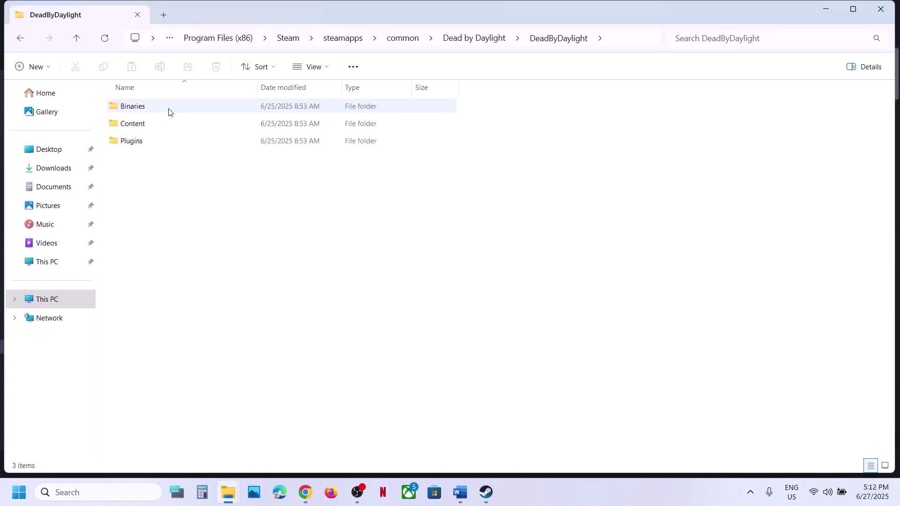
double_click(160, 111)
double_click(163, 111)
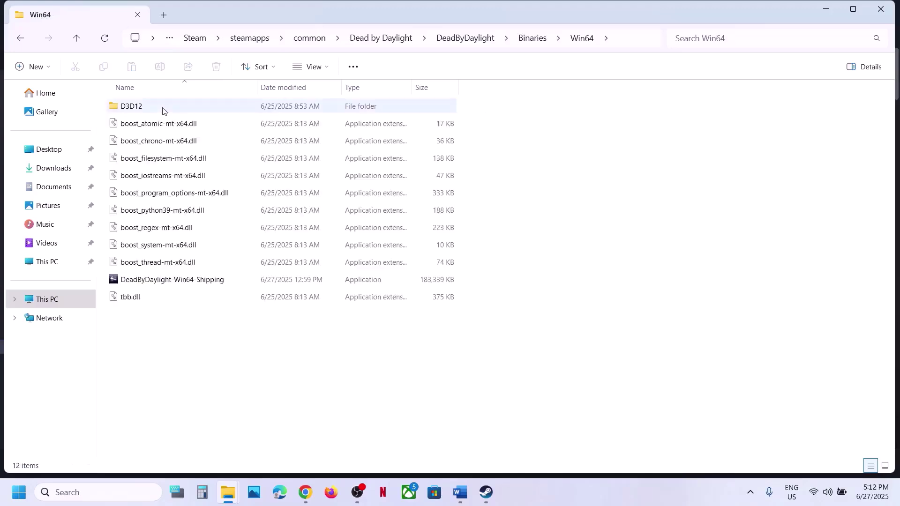
Set DeadByDaylight-Win64-Shipping to run as an administrator in its compatibility properties and apply the change.
left_click(191, 281)
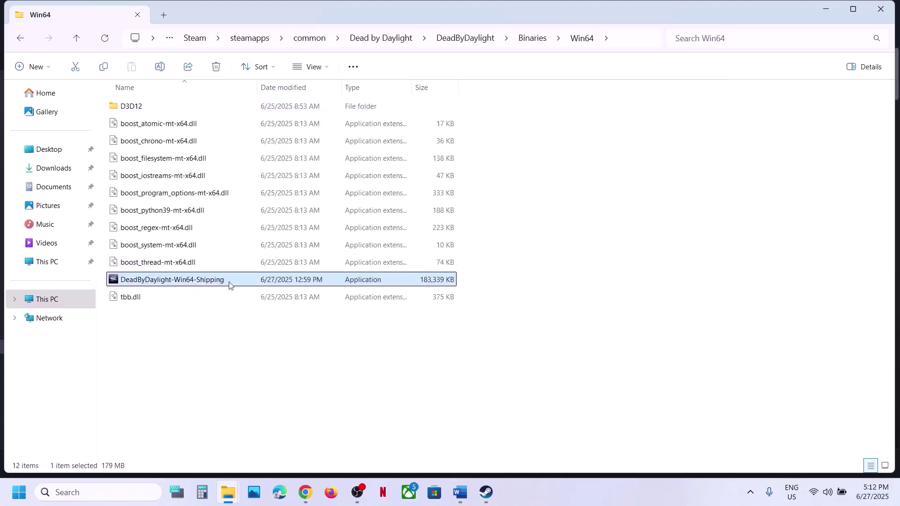
mouse_move(188, 284)
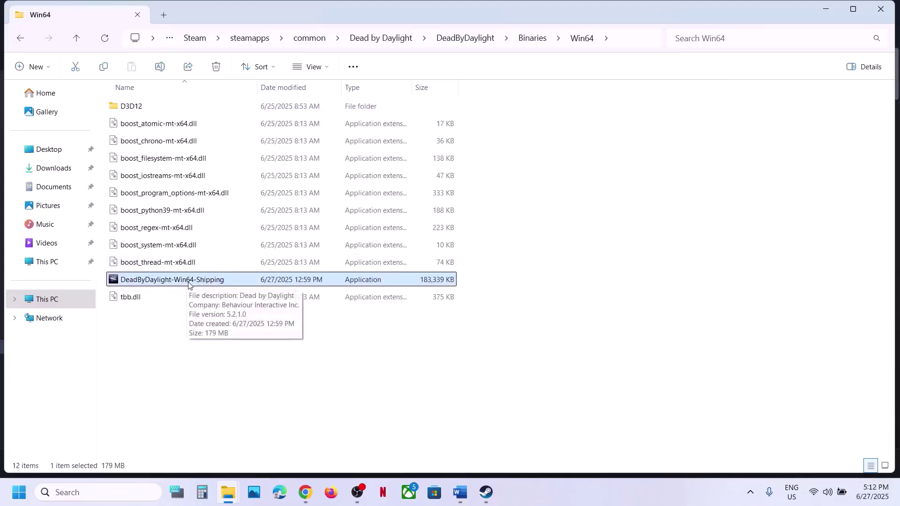
right_click(189, 283)
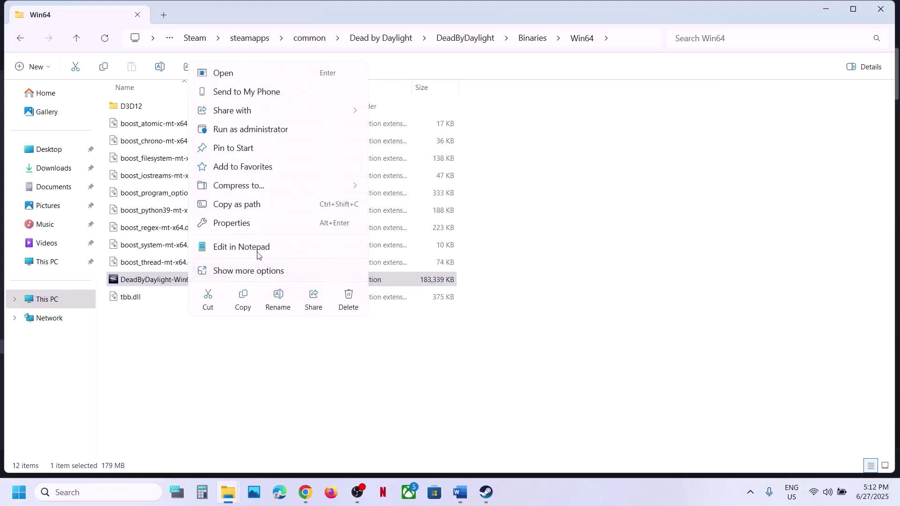
left_click(245, 229)
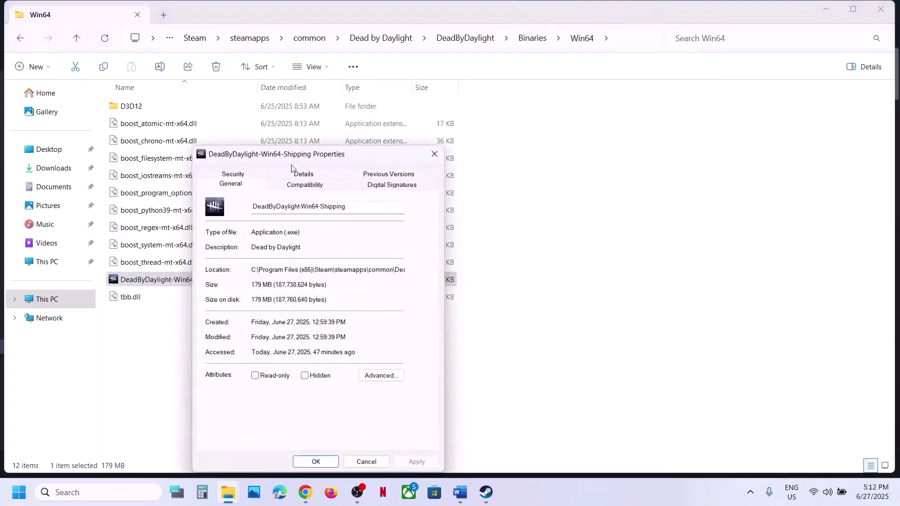
left_click(304, 185)
left_click_drag(320, 157, 338, 84)
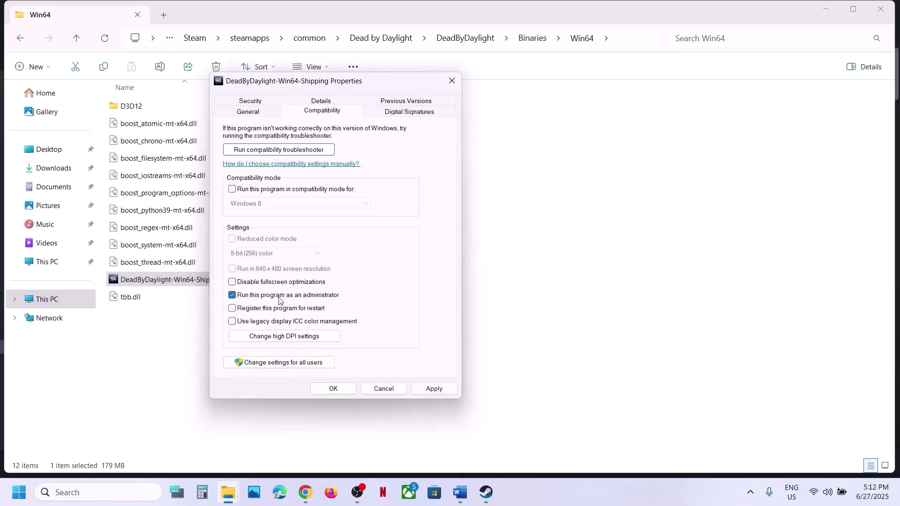
left_click(425, 386)
left_click(346, 389)
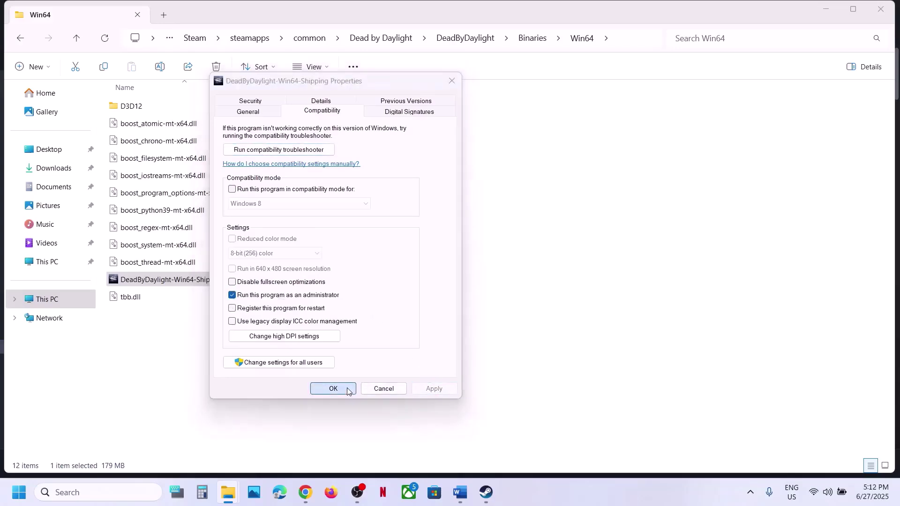
Enable compatibility mode for Windows 8 in the DeadByDaylight-Win64-Shipping properties and apply it.
right_click(217, 280)
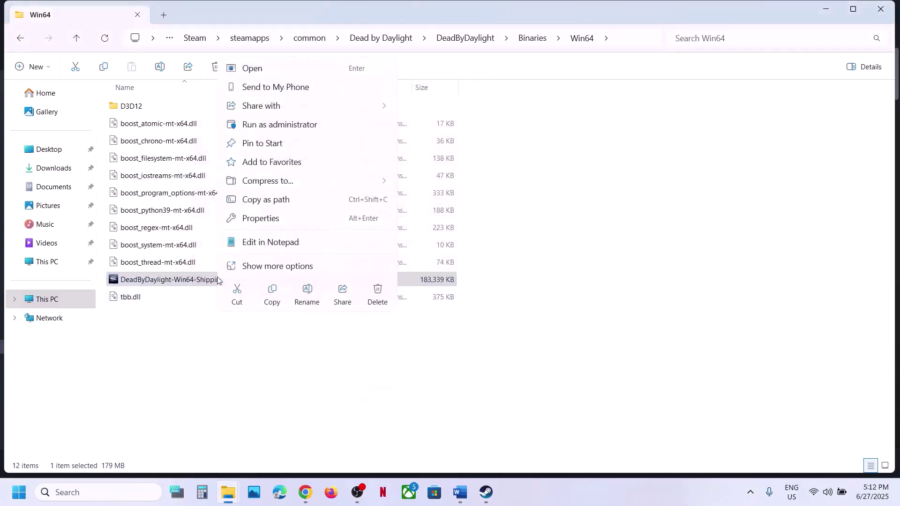
left_click(277, 221)
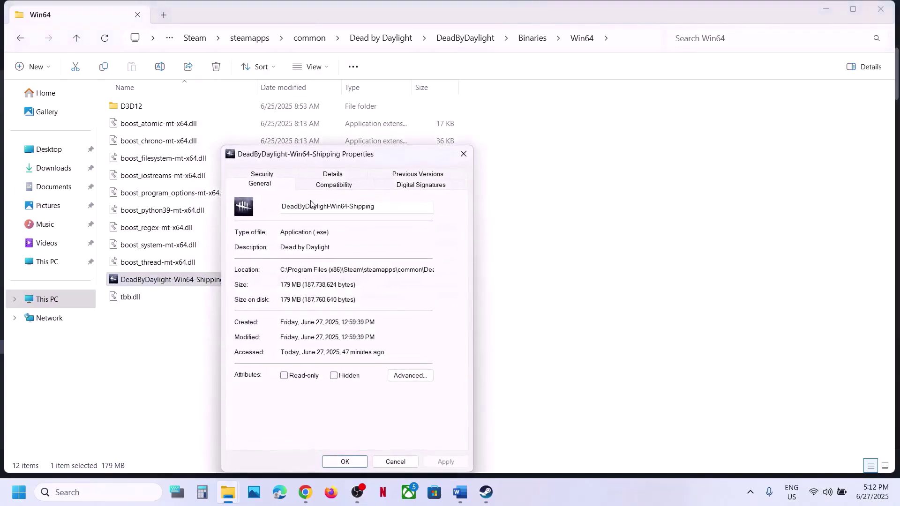
left_click(317, 186)
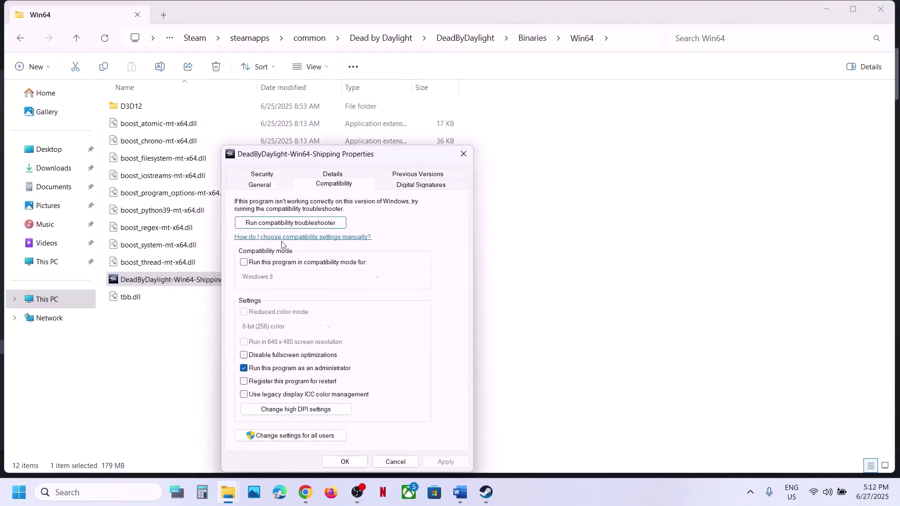
left_click(244, 263)
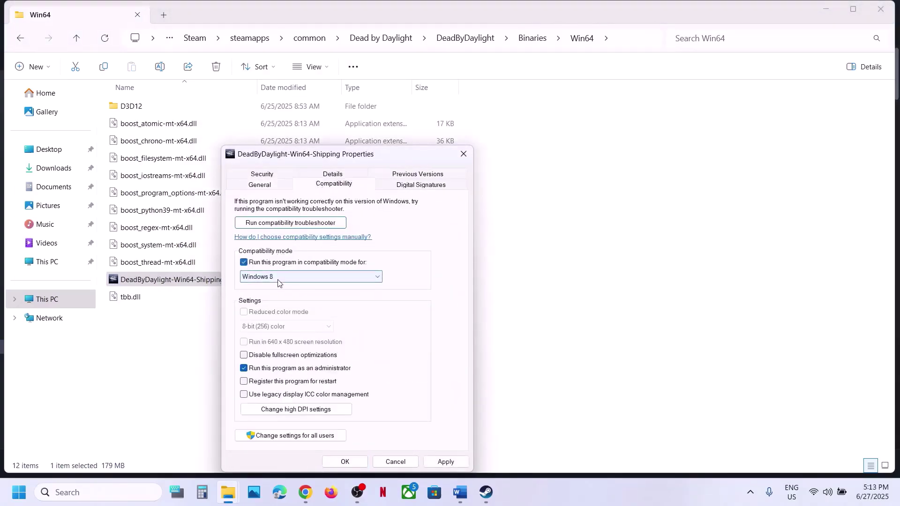
left_click(448, 464)
left_click(344, 461)
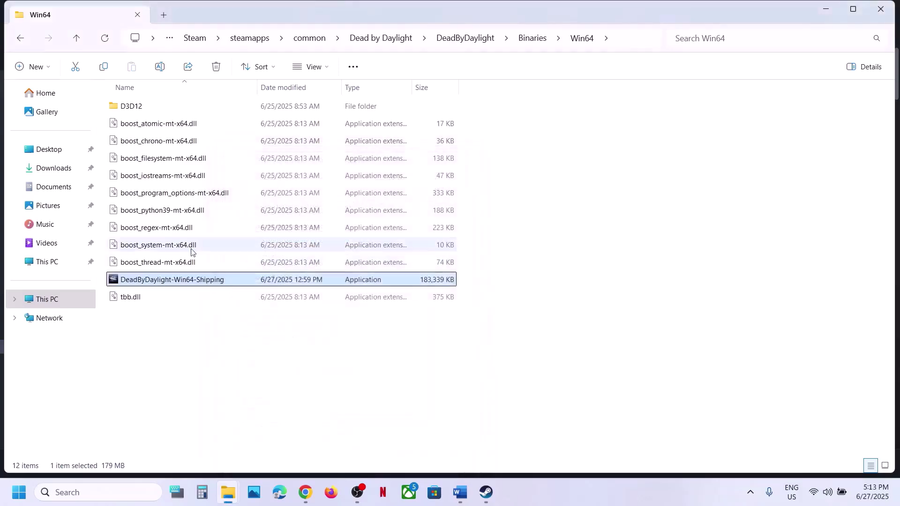
Change the game executable's compatibility mode to Windows 7, disable fullscreen optimizations and apply both settings.
right_click(167, 287)
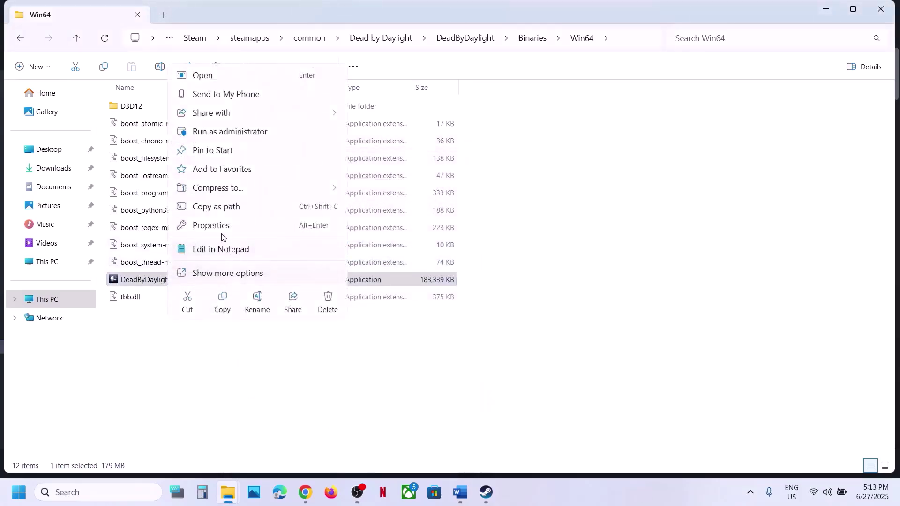
left_click(212, 226)
left_click(284, 184)
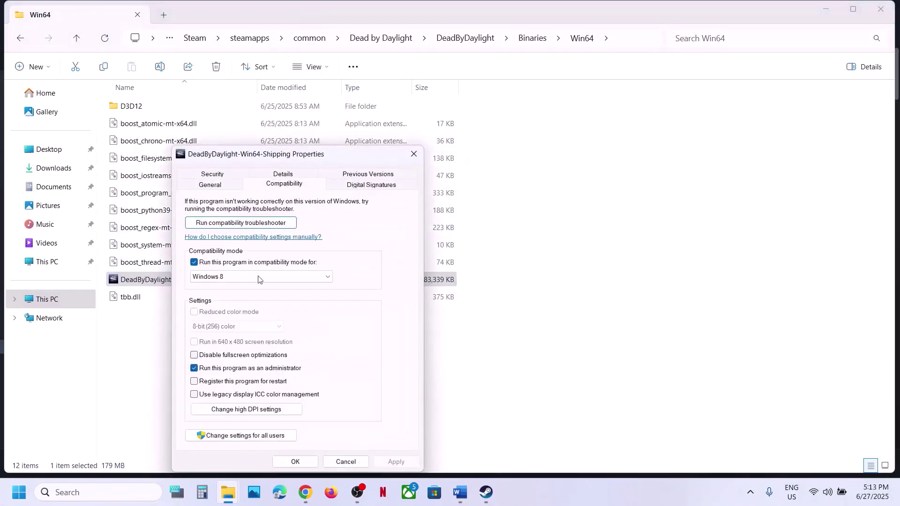
left_click(231, 277)
left_click(229, 310)
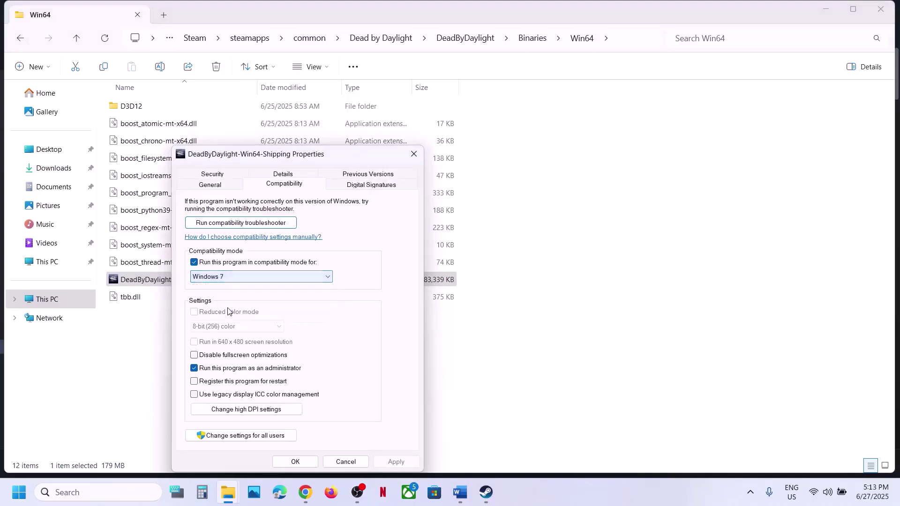
left_click(396, 462)
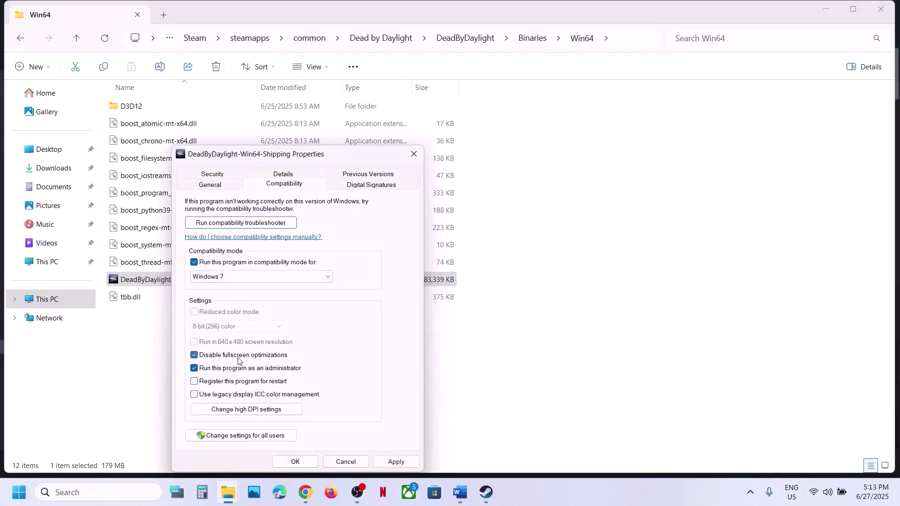
left_click(396, 462)
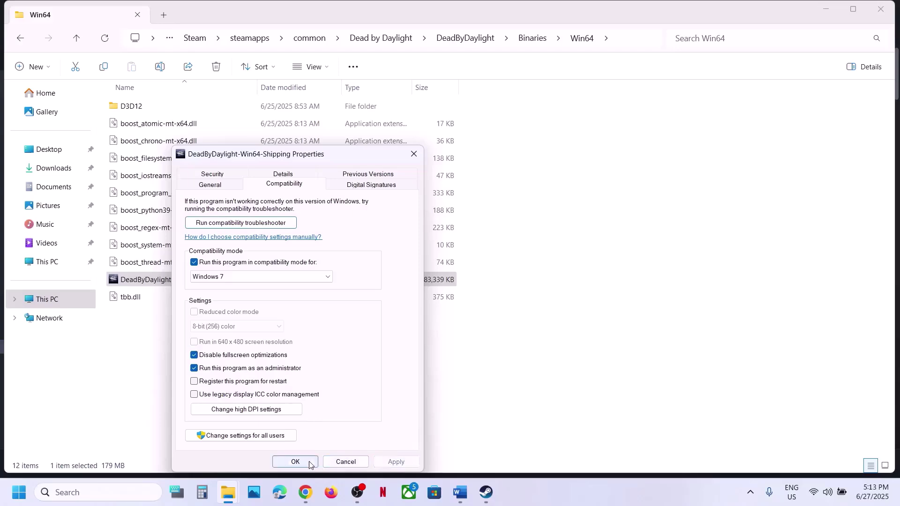
left_click(294, 462)
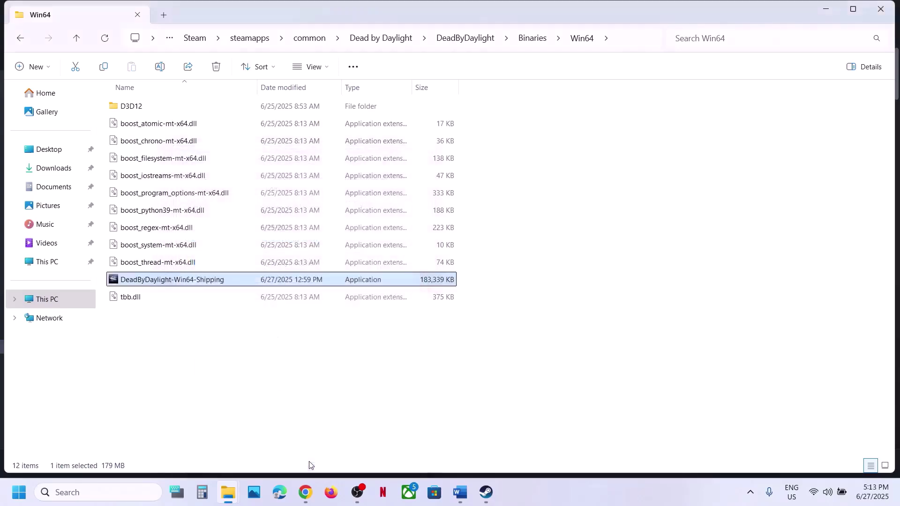
Turn off compatibility mode, disabled fullscreen optimizations and run as administrator for DeadByDaylight-Win64-Shipping, and confirm.
right_click(213, 281)
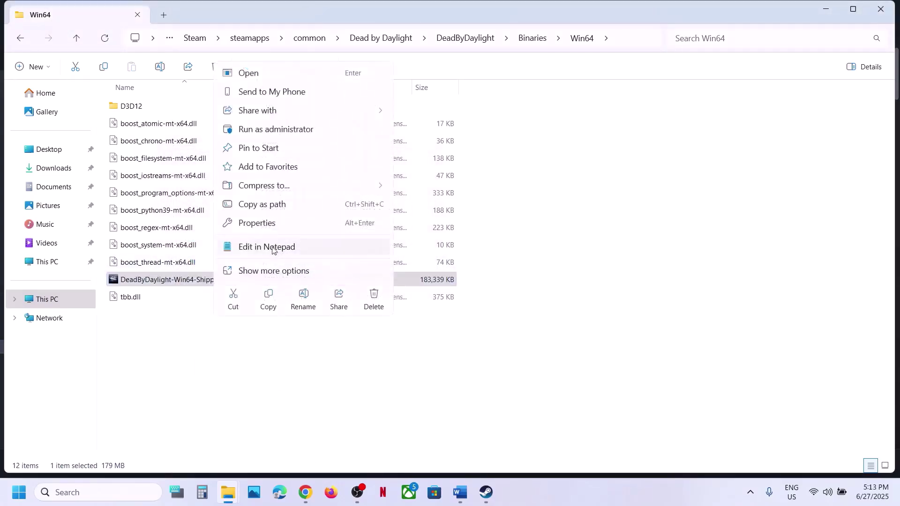
left_click(270, 231)
left_click(314, 187)
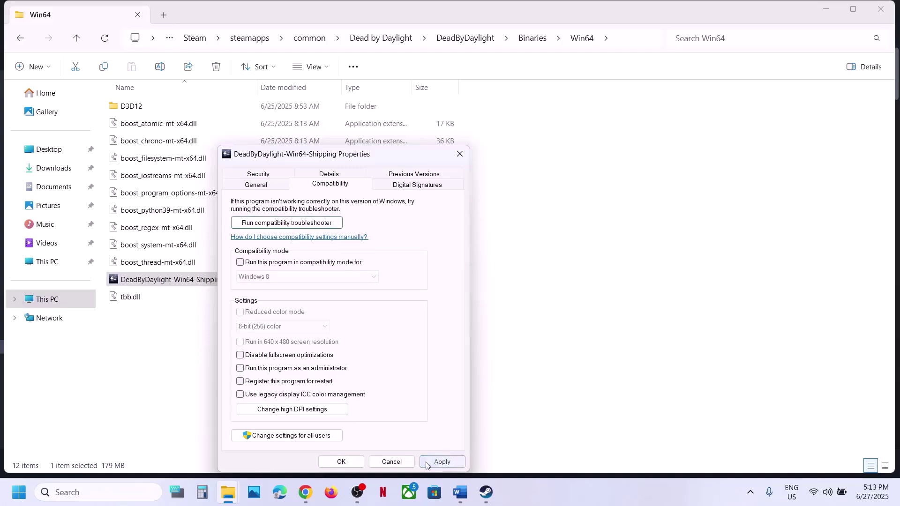
left_click(352, 462)
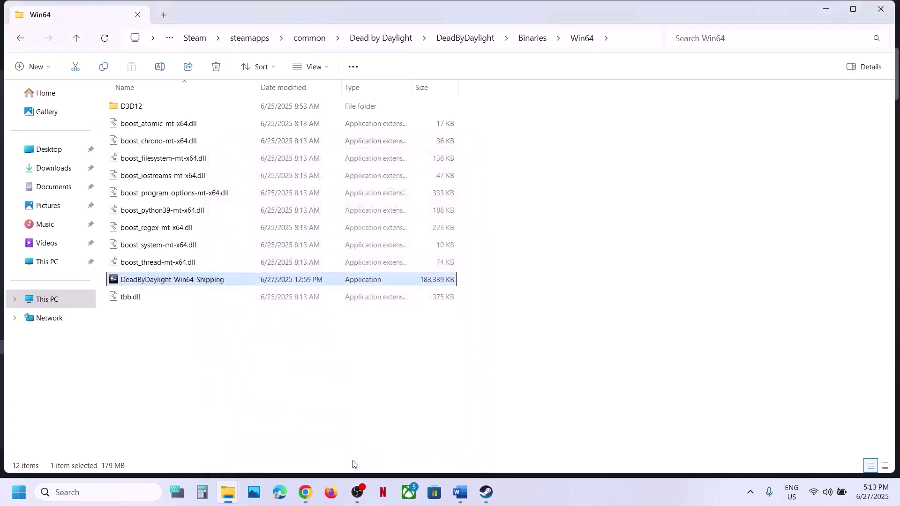
Return to the Word document and highlight the Step 10 text about allowing the game exe in third-party antivirus programs.
left_click(459, 492)
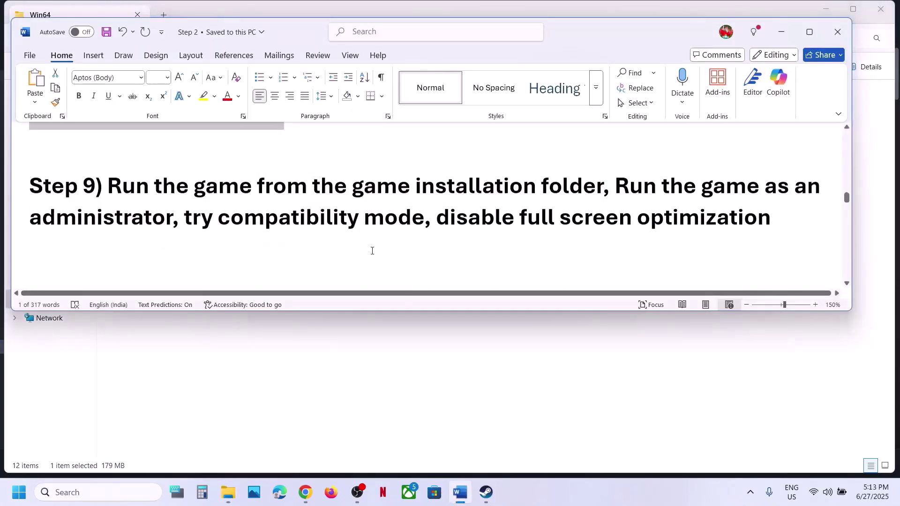
scroll(373, 251, "down", 3)
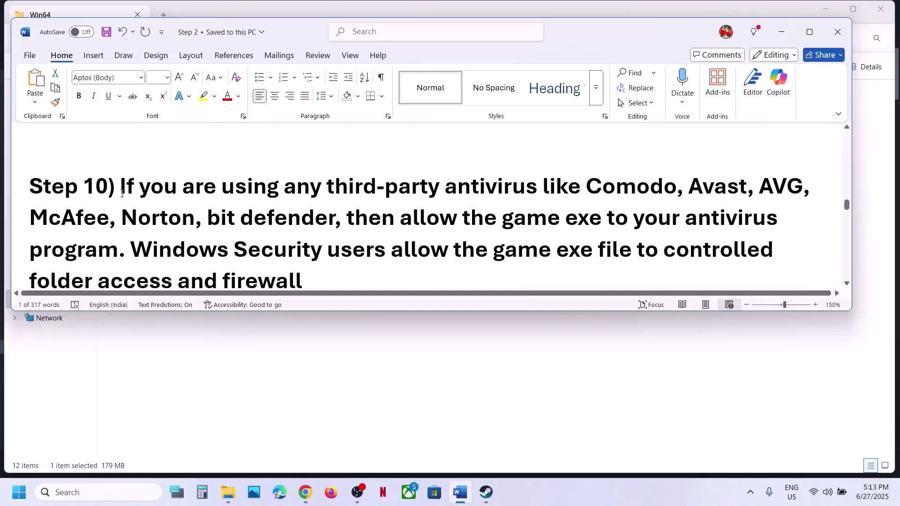
left_click_drag(139, 192, 605, 217)
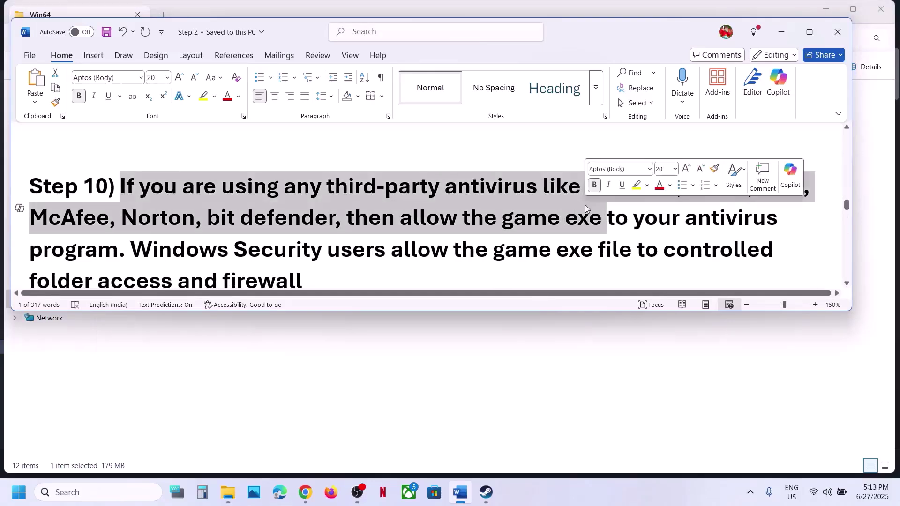
Highlight the Step 10 passages on third-party antivirus names, allowing the game exe, and what Windows Security users must do.
left_click(548, 218)
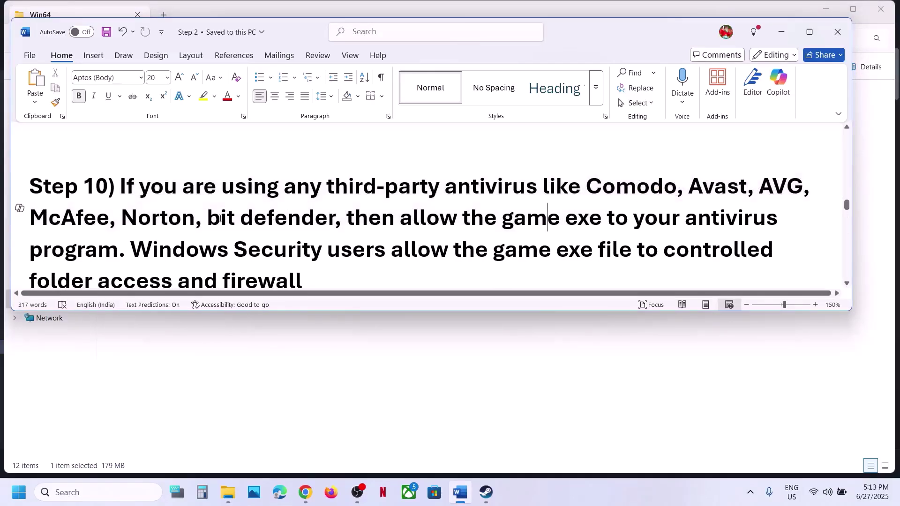
left_click_drag(167, 218, 458, 218)
left_click(439, 218)
left_click_drag(353, 215, 106, 253)
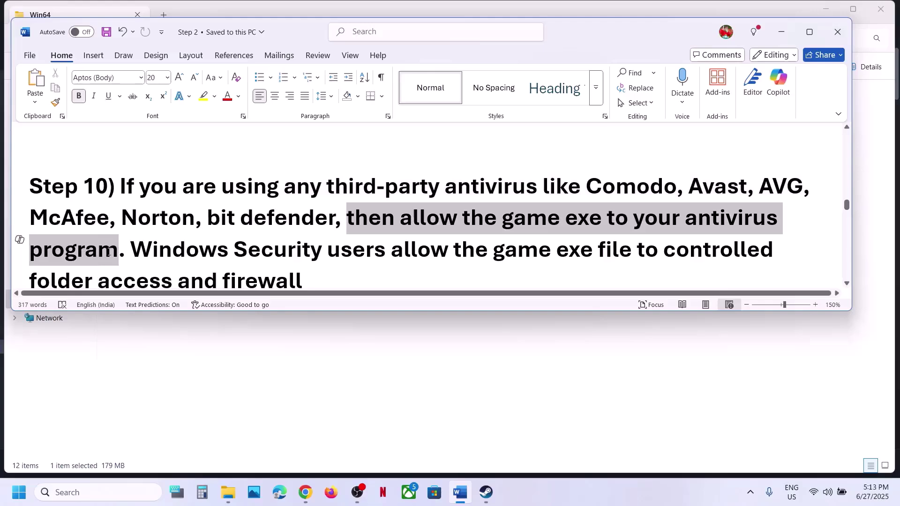
left_click_drag(108, 252, 107, 251)
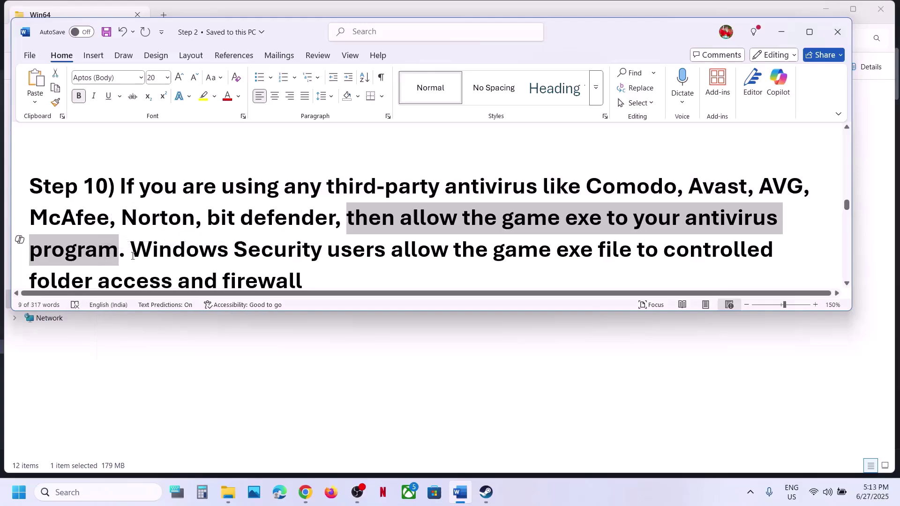
left_click_drag(232, 250, 418, 234)
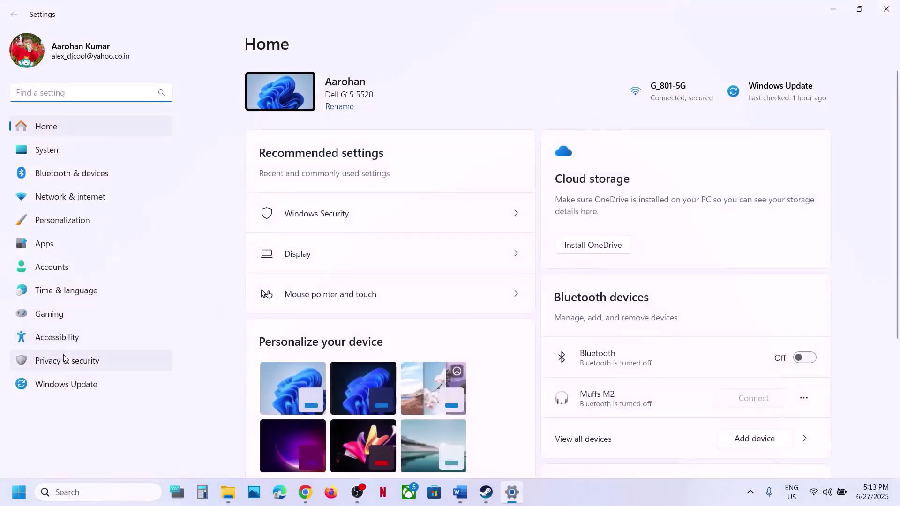
Open Windows Security's ransomware protection and the page for allowing apps through Controlled folder access, granting the administrator permission.
left_click(64, 360)
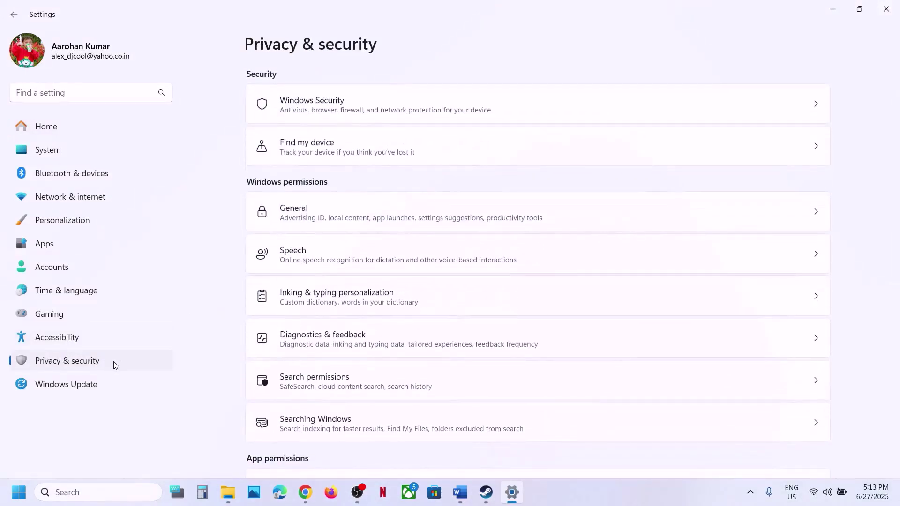
left_click(398, 101)
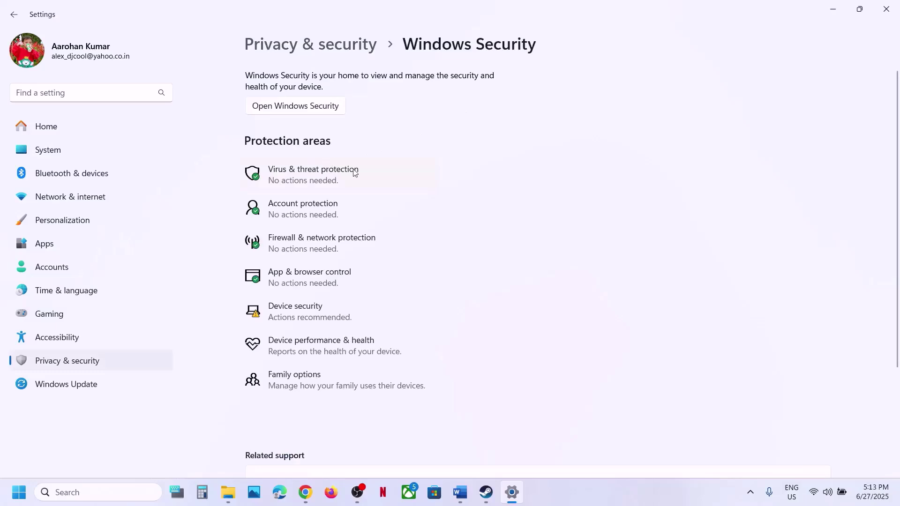
left_click(315, 177)
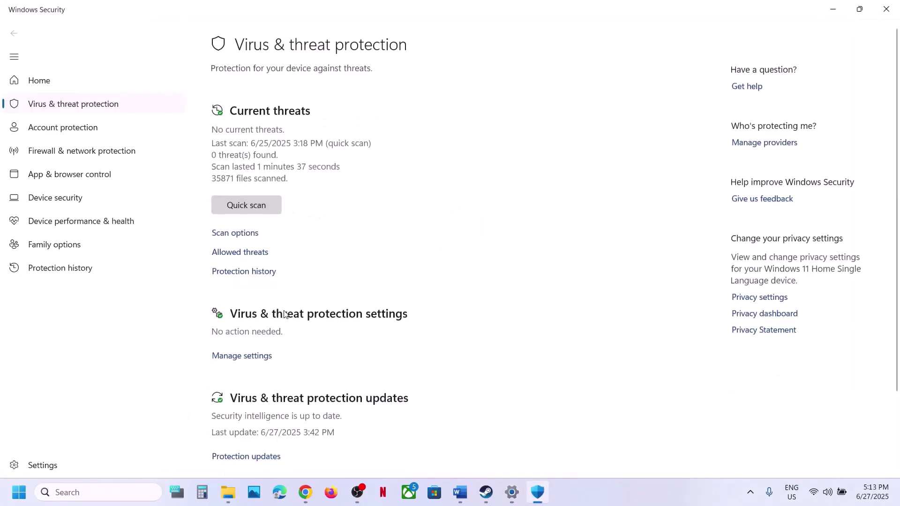
scroll(283, 313, "down", 5)
scroll(284, 356, "up", 1)
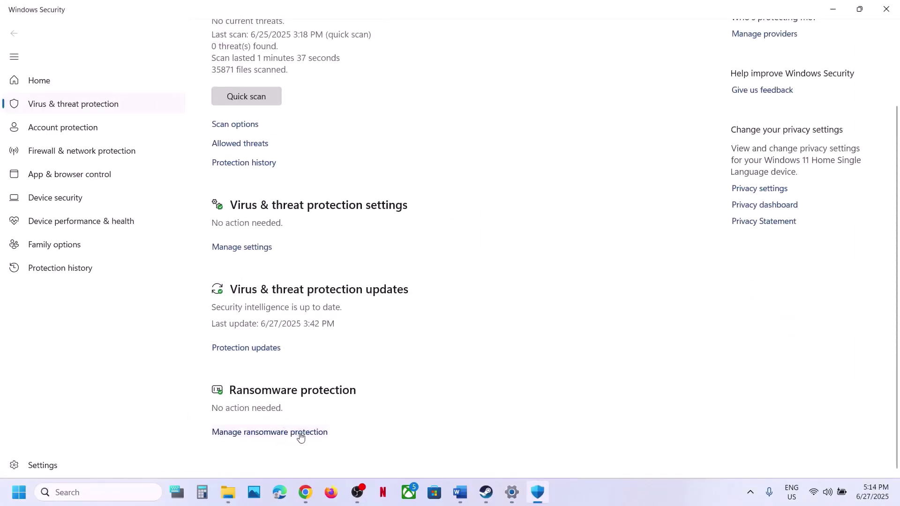
left_click(300, 435)
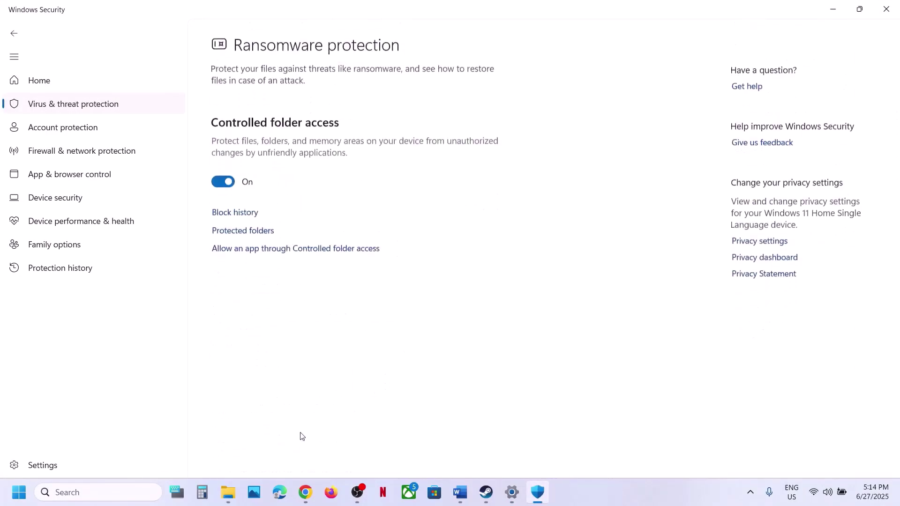
left_click(298, 248)
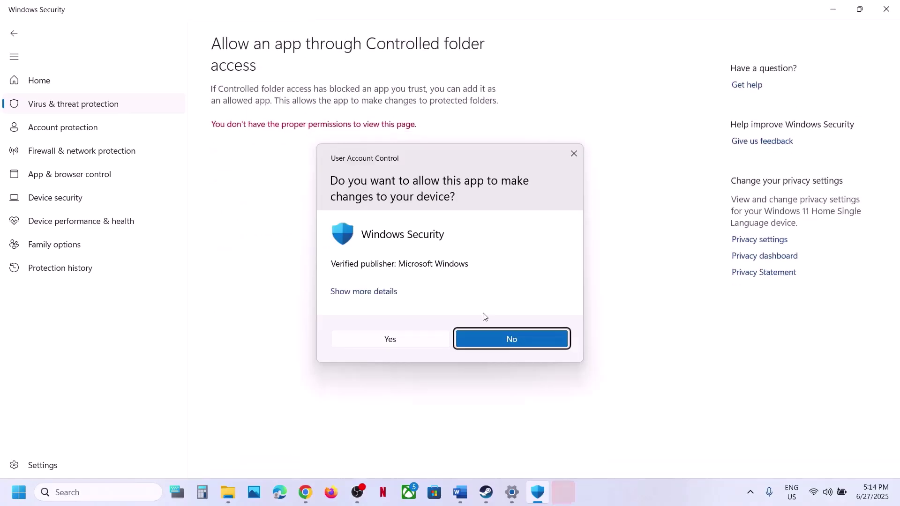
left_click(408, 345)
Start adding an allowed app and browse to C:\Program Files (x86)\Steam\steamapps\common.
left_click(285, 141)
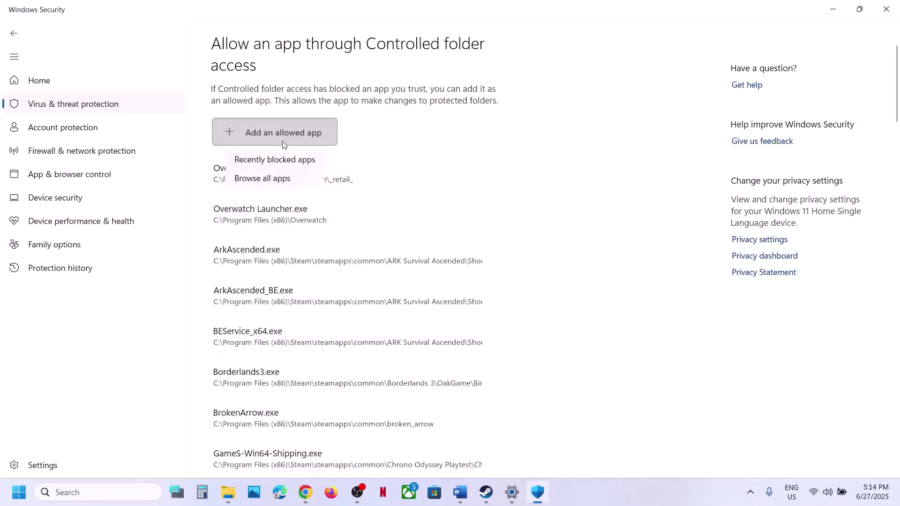
left_click(278, 178)
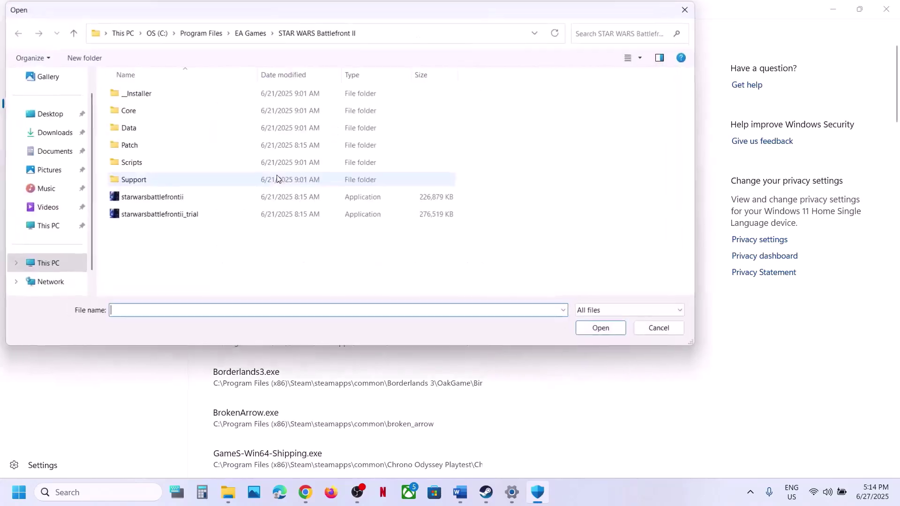
left_click(28, 264)
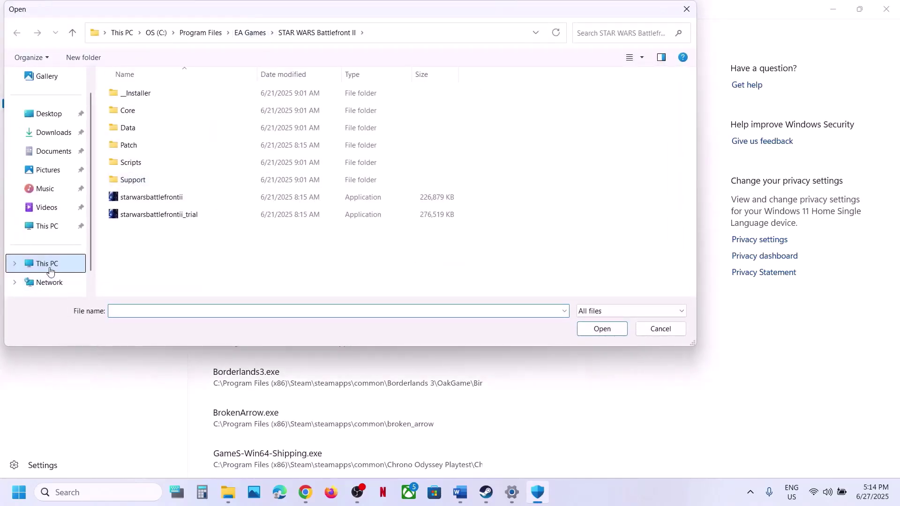
double_click(207, 109)
scroll(221, 177, "down", 2)
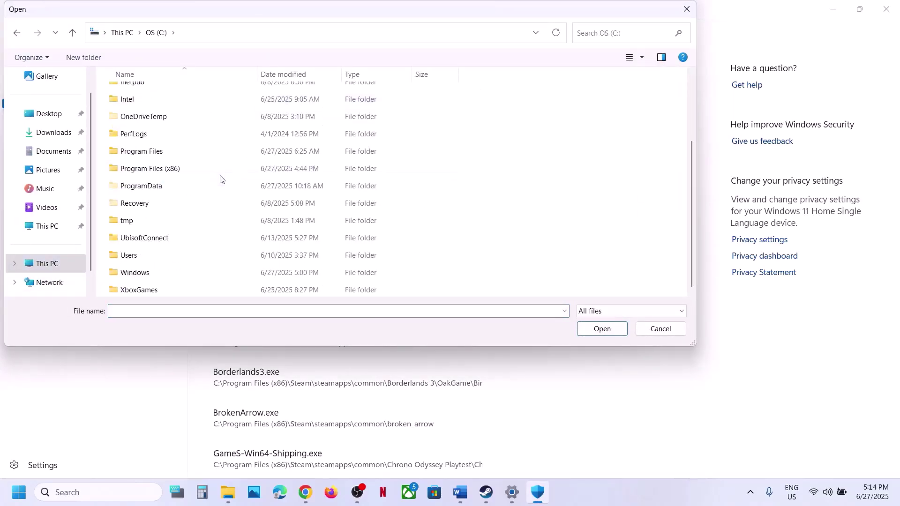
double_click(187, 171)
scroll(187, 173, "down", 3)
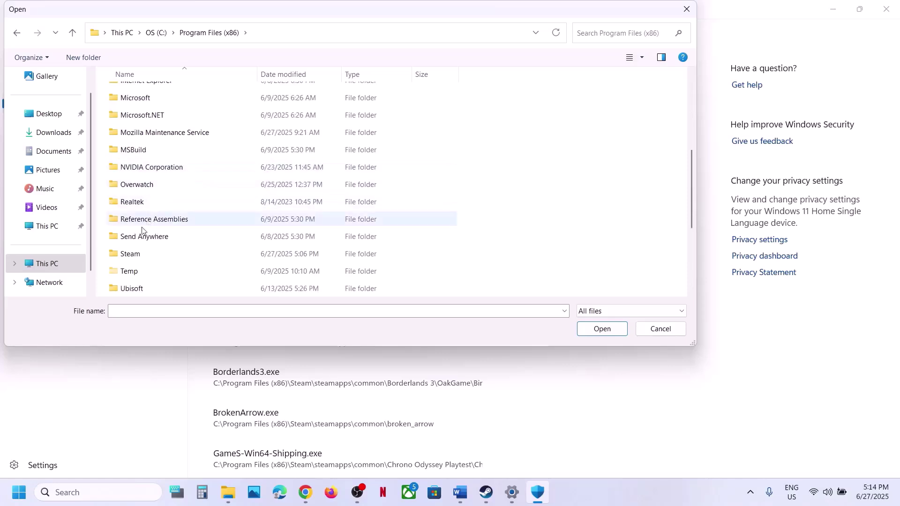
double_click(132, 255)
scroll(131, 252, "down", 2)
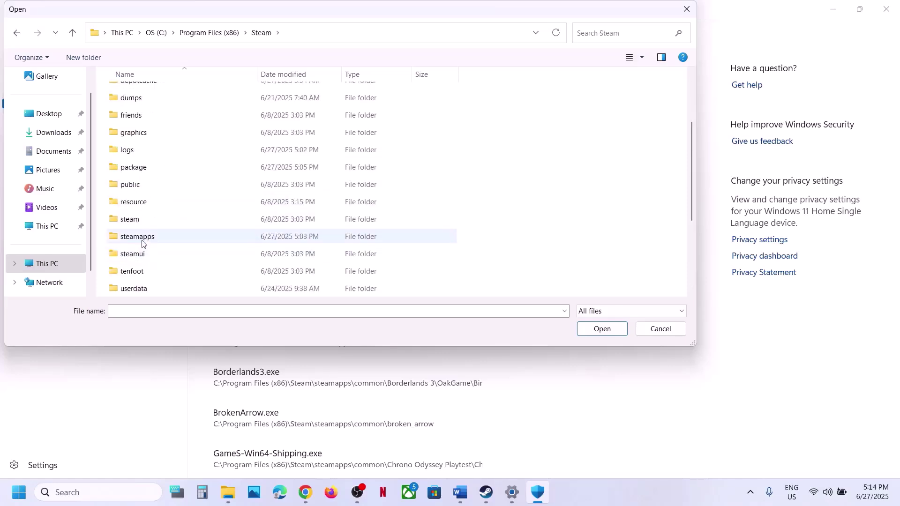
double_click(147, 236)
double_click(150, 102)
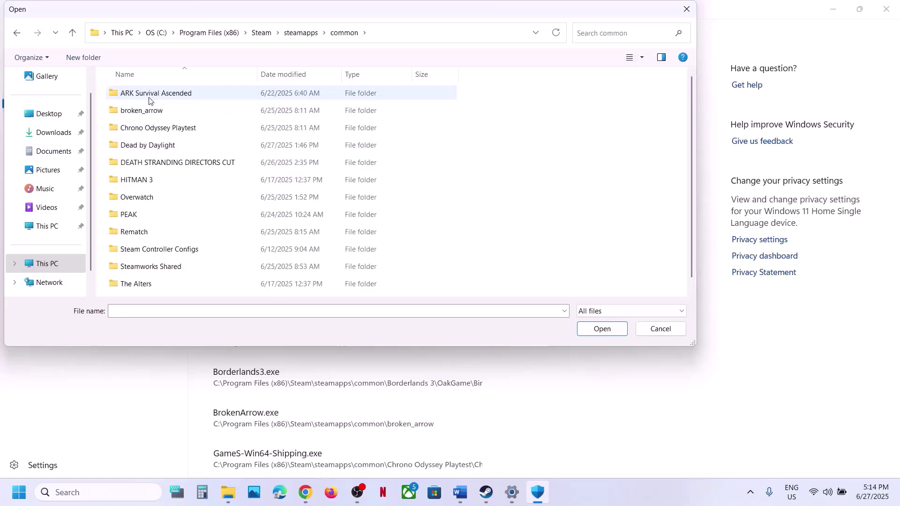
Allow the DeadByDaylight application from the Dead by Daylight folder through Controlled folder access.
left_click(148, 146)
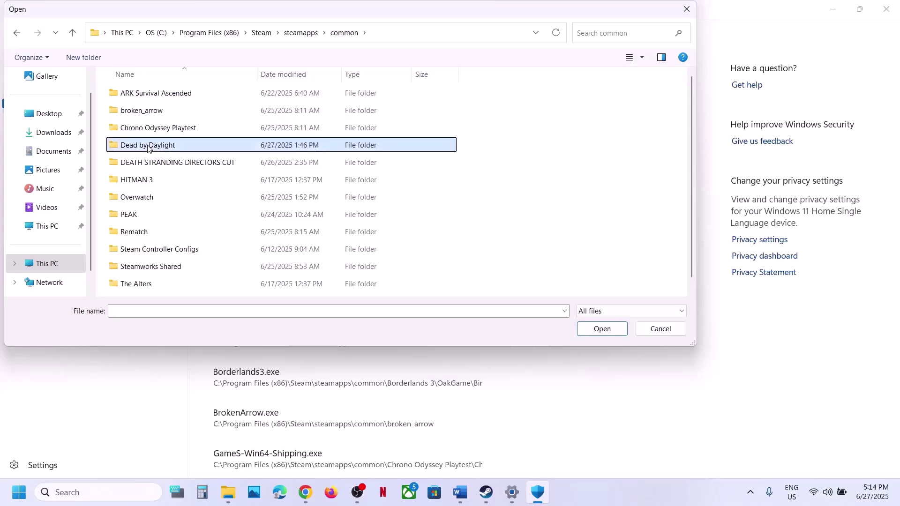
double_click(148, 146)
left_click(160, 146)
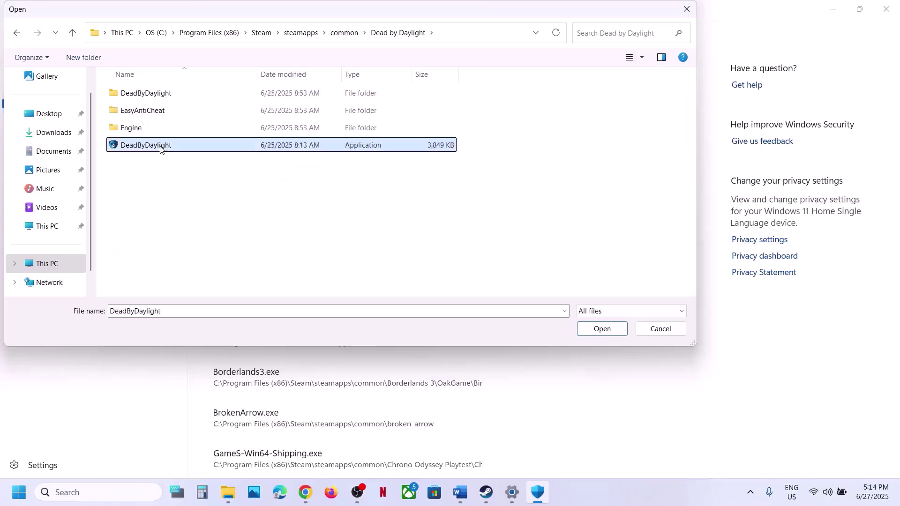
left_click(600, 329)
Allow DeadByDaylight-Win64-Shipping from the DeadByDaylight\Binaries\Win64 folder through Controlled folder access.
left_click(300, 141)
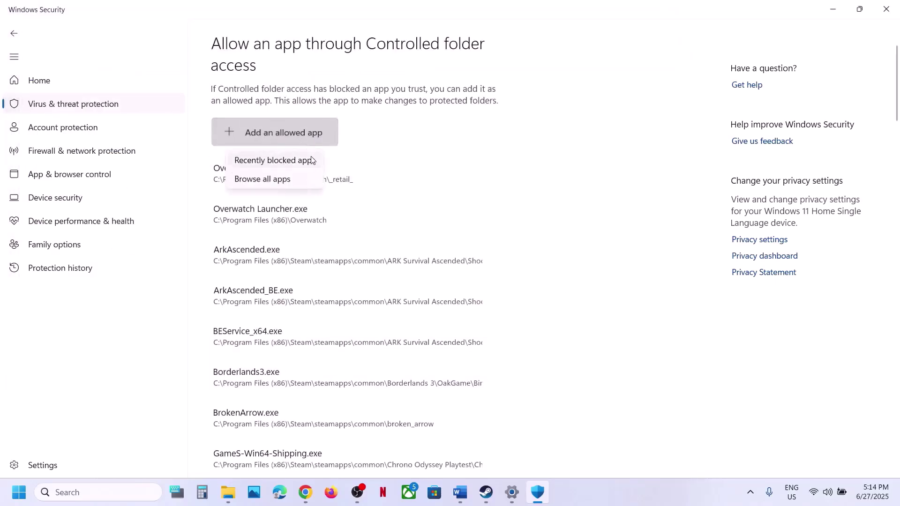
left_click(284, 177)
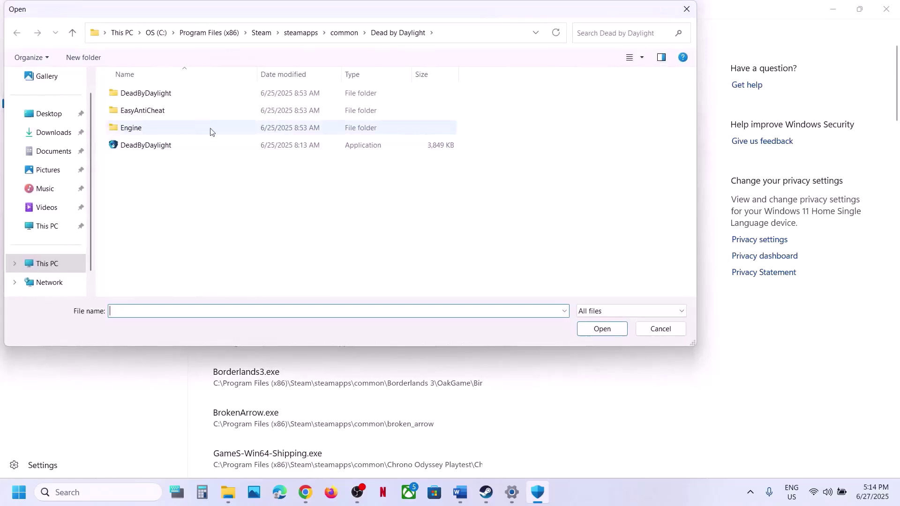
double_click(160, 96)
double_click(160, 96)
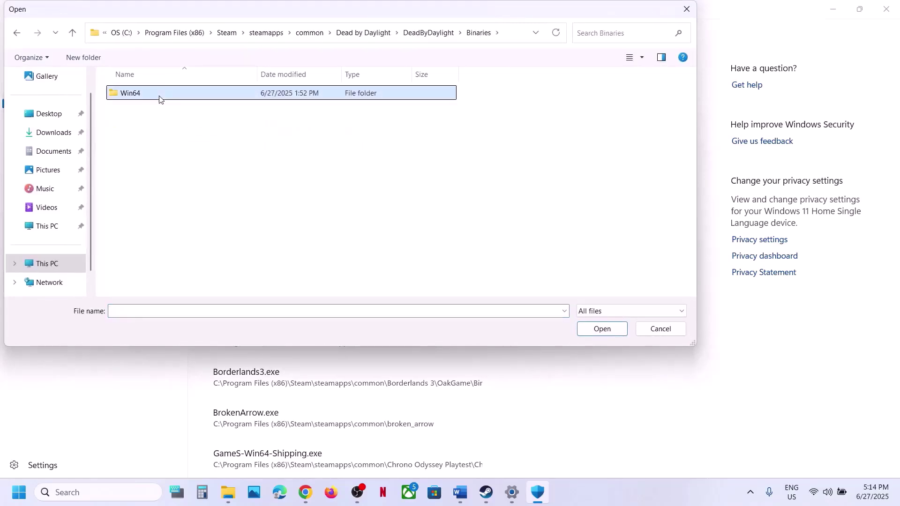
double_click(160, 97)
left_click(163, 109)
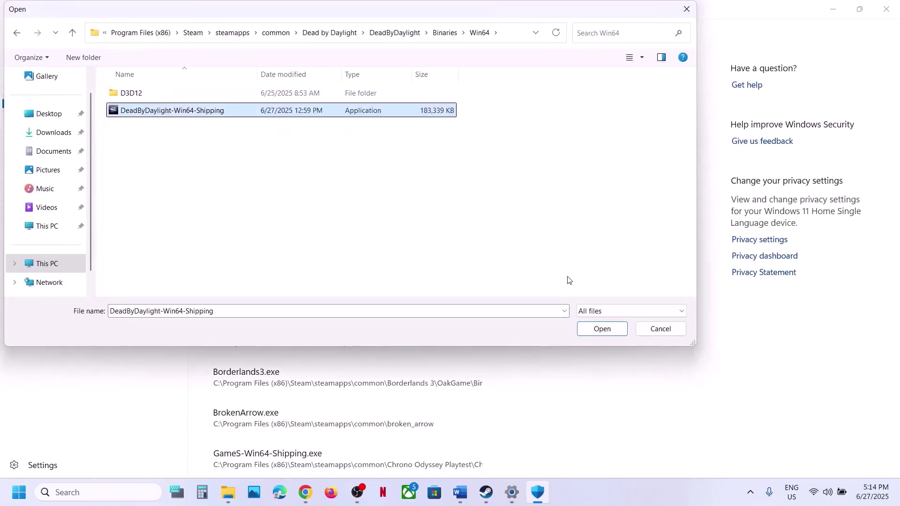
left_click(602, 328)
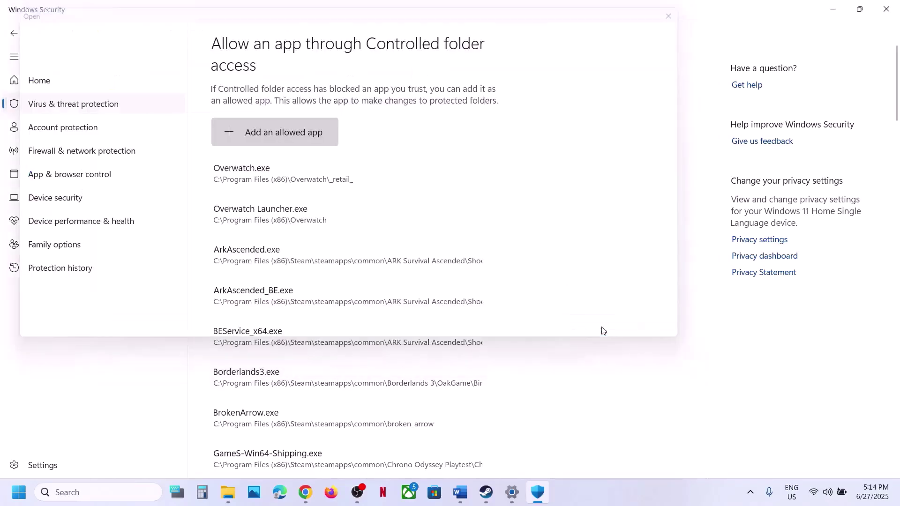
Open Windows Defender Firewall's allowed apps list from Control Panel and unlock its settings for changes.
left_click(96, 487)
type("control panel")
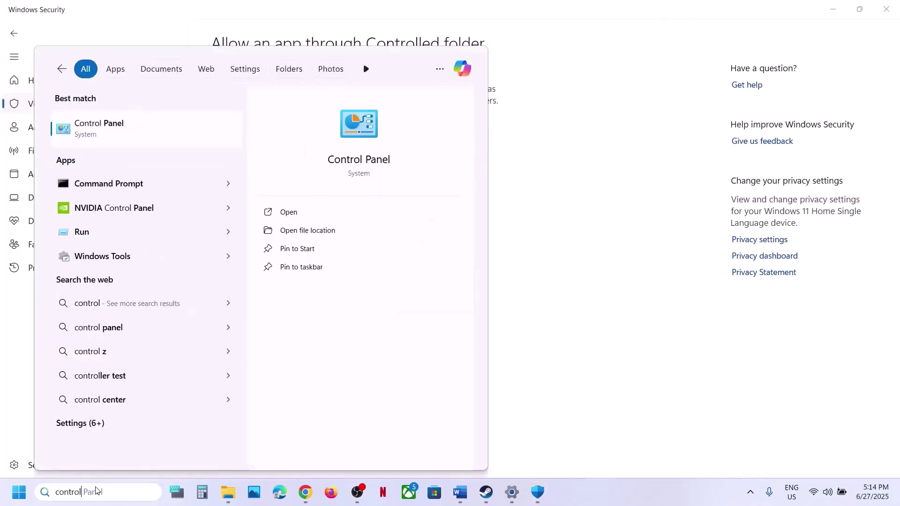
key("Return")
left_click(325, 92)
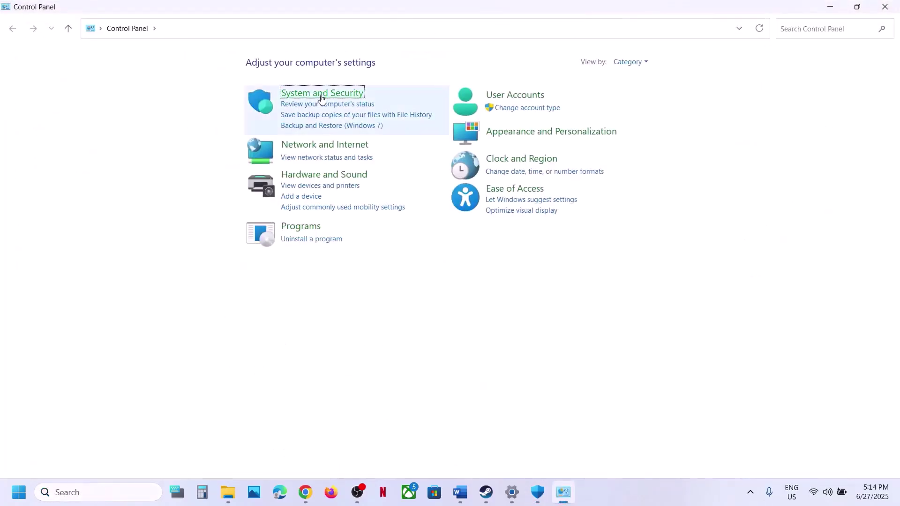
left_click(210, 100)
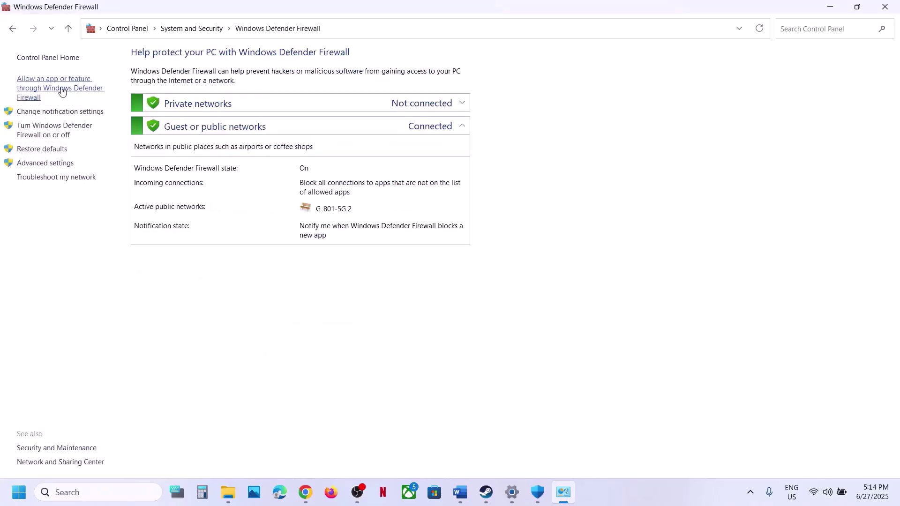
left_click(61, 91)
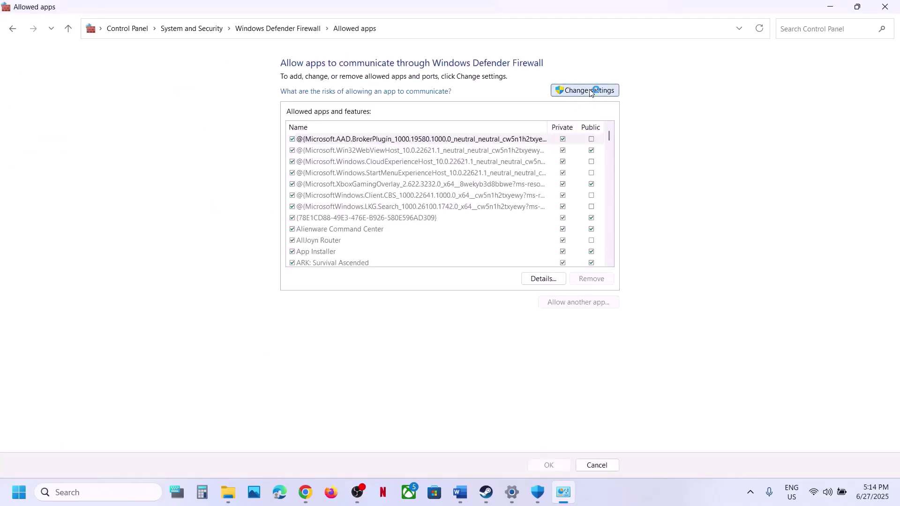
left_click(594, 90)
Start allowing another app through the firewall and browse to the C:\Program Files (x86) folder.
left_click(584, 303)
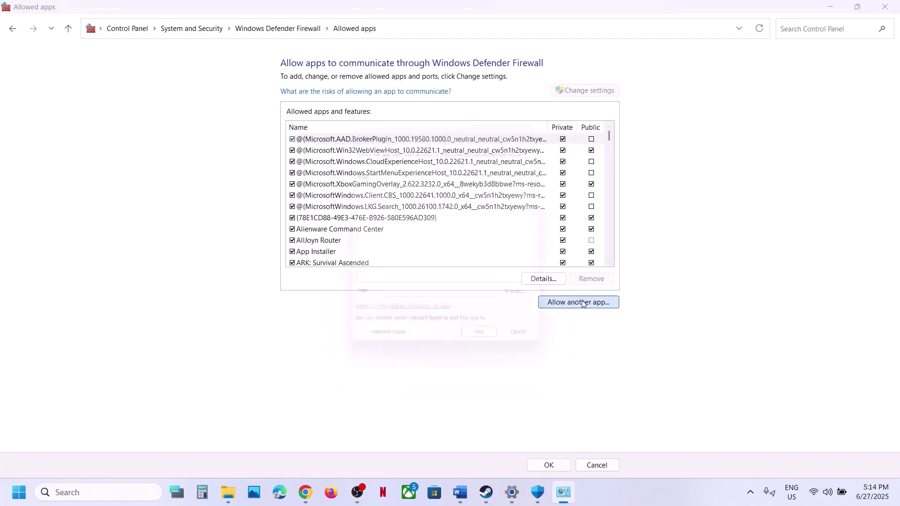
left_click(521, 298)
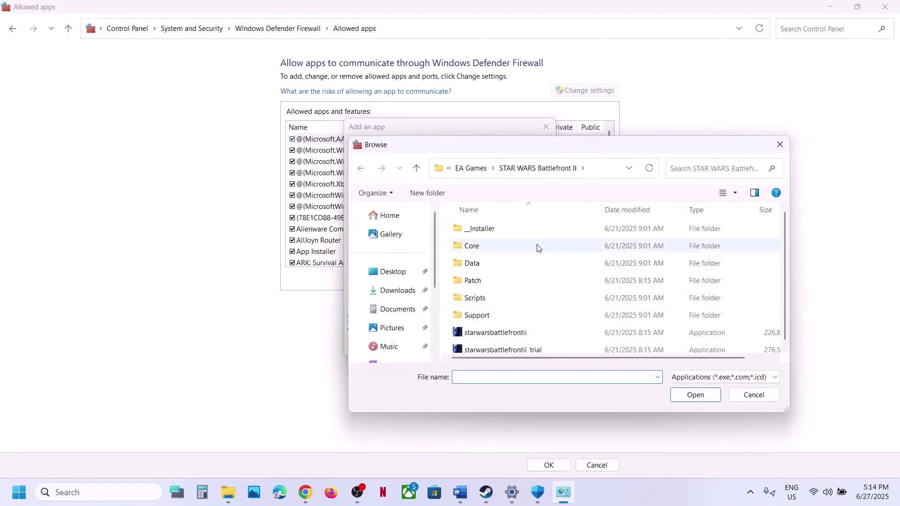
scroll(400, 328, "down", 3)
left_click(396, 307)
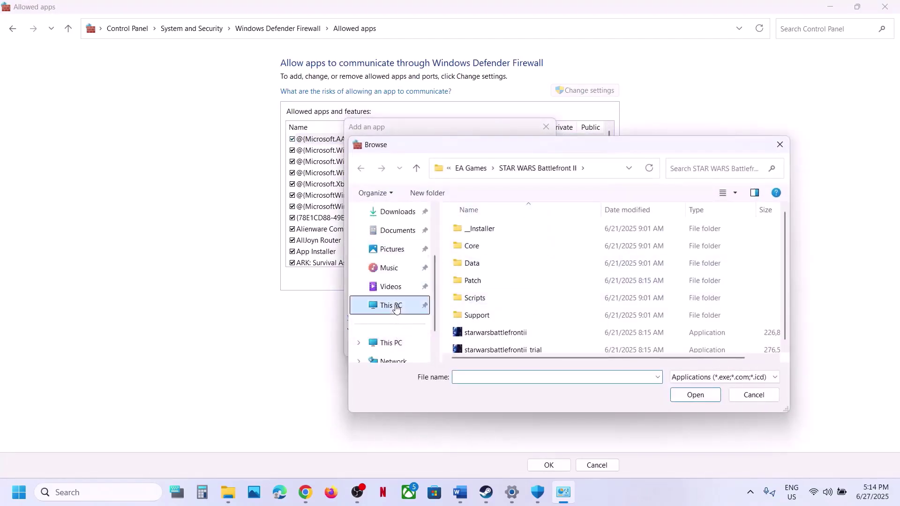
double_click(526, 247)
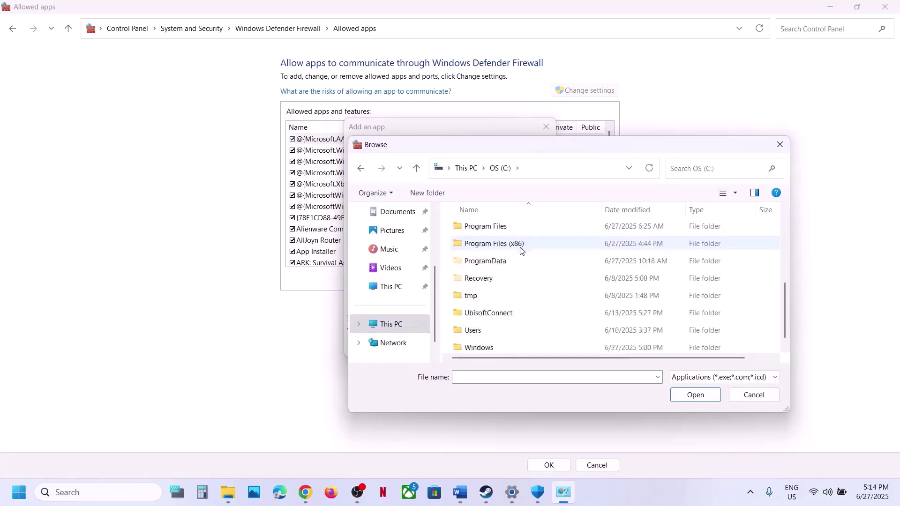
scroll(518, 246, "down", 1)
left_click(511, 229)
double_click(511, 229)
Open the Steam\steamapps\common folder inside Program Files (x86).
scroll(499, 258, "down", 4)
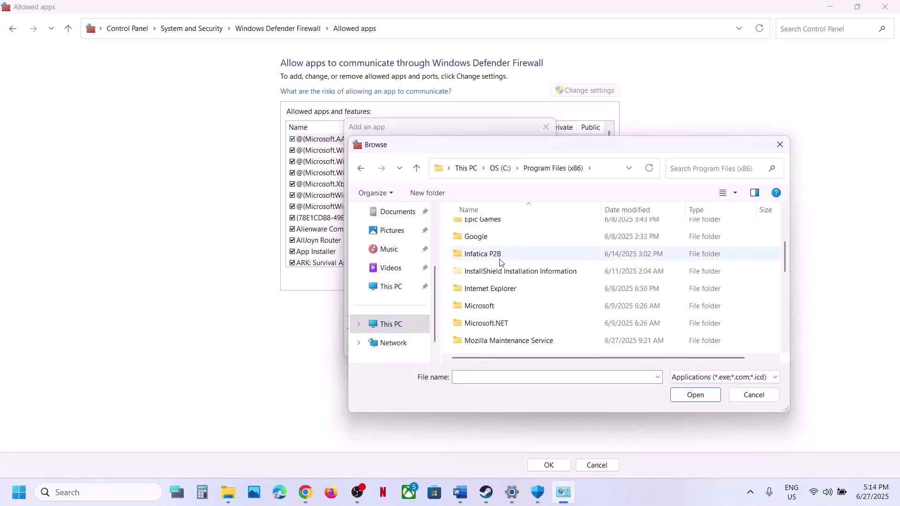
double_click(478, 342)
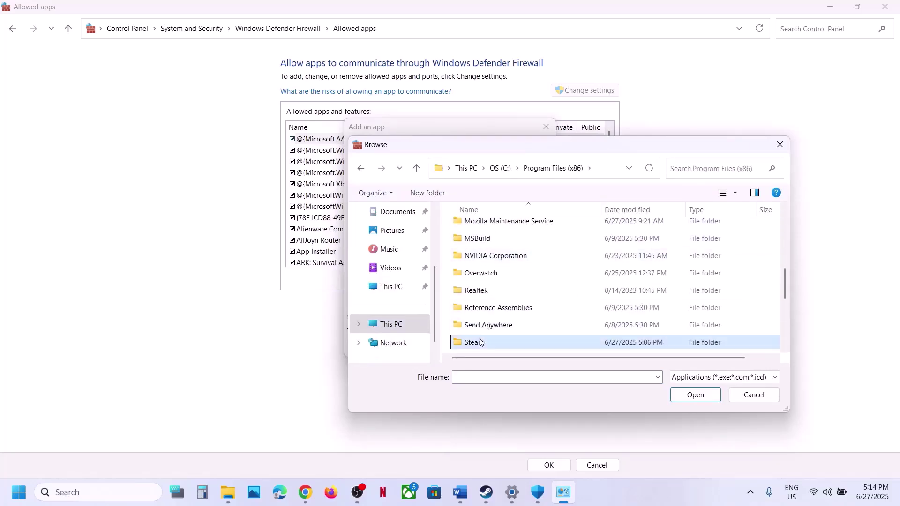
scroll(498, 309, "down", 2)
scroll(498, 305, "down", 3)
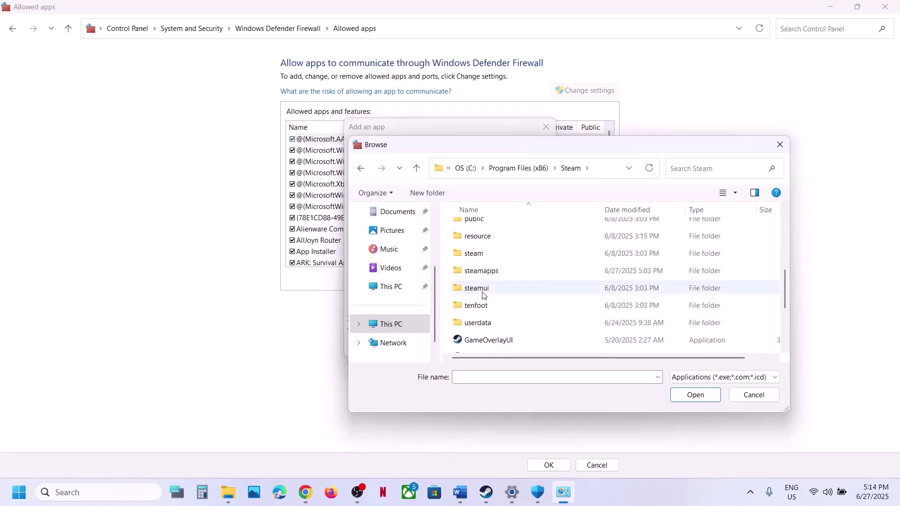
left_click(490, 270)
double_click(490, 269)
double_click(479, 231)
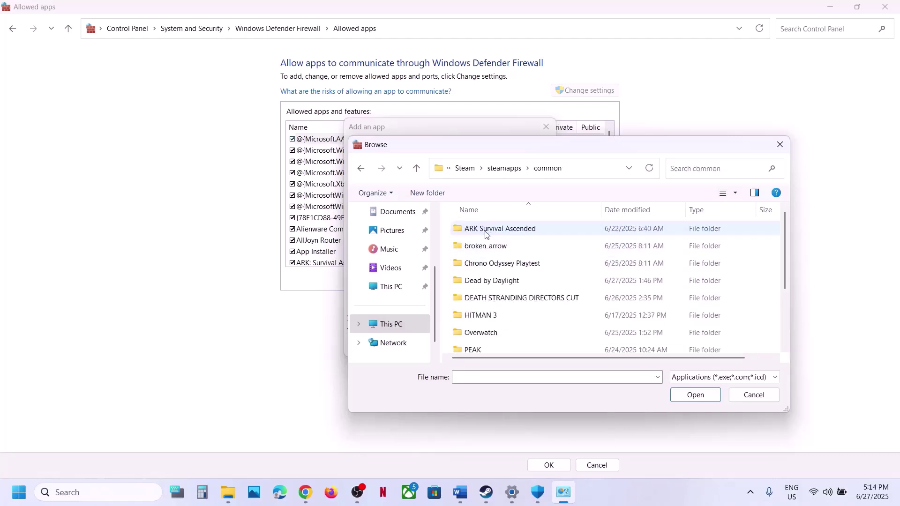
Try to add the DeadByDaylight application from the Dead by Daylight folder to the firewall's allowed apps.
left_click(494, 284)
double_click(495, 284)
left_click(493, 281)
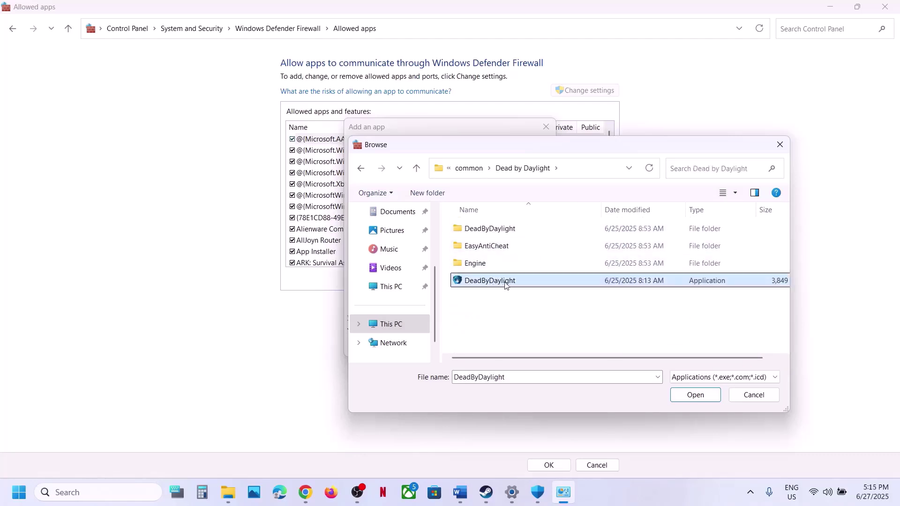
left_click(696, 394)
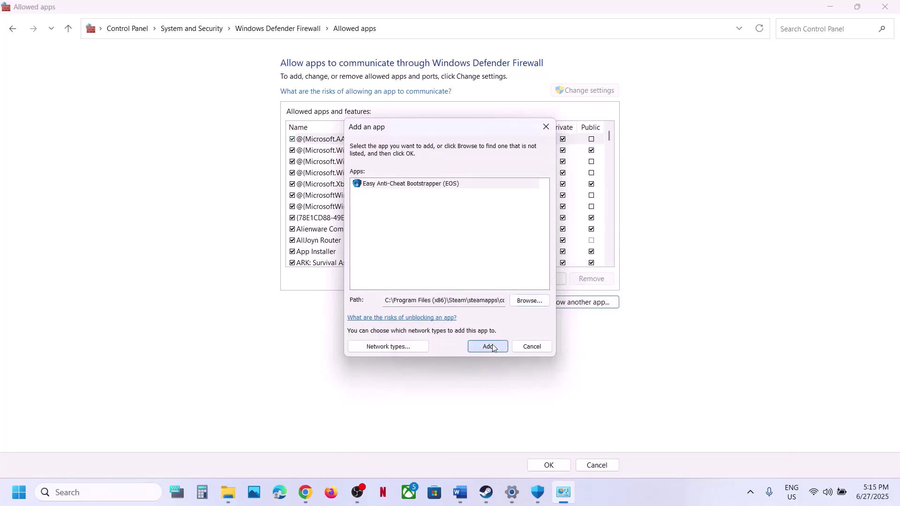
left_click(490, 346)
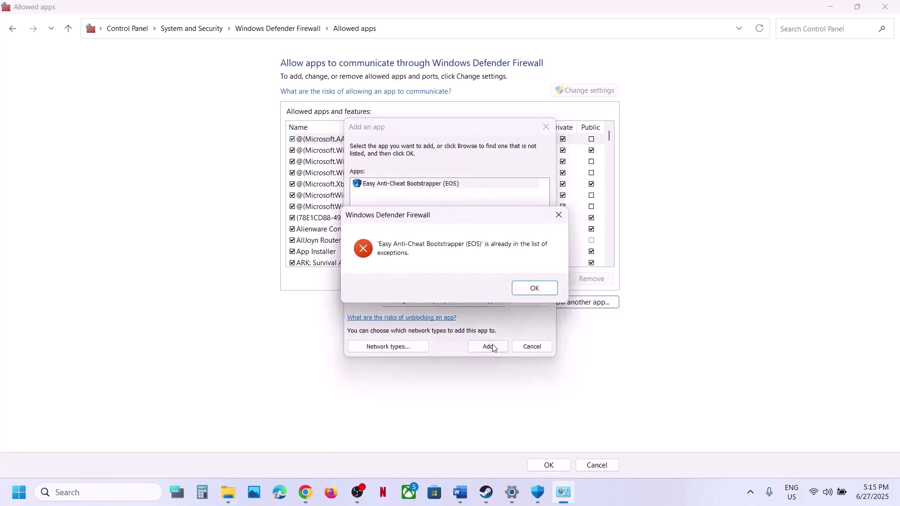
left_click(533, 287)
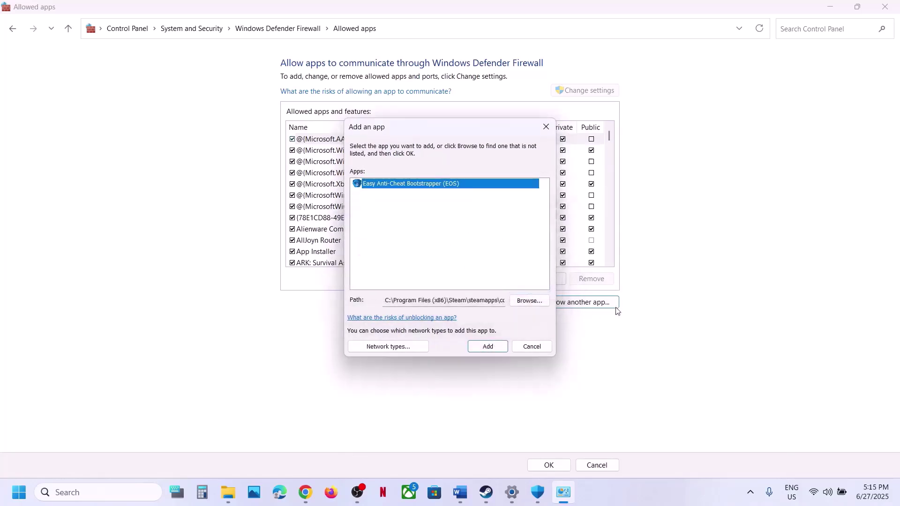
Add DeadByDaylight-Win64-Shipping from DeadByDaylight\Binaries\Win64 to the firewall's allowed apps and select the Dead by Daylight entry.
left_click(530, 302)
double_click(483, 229)
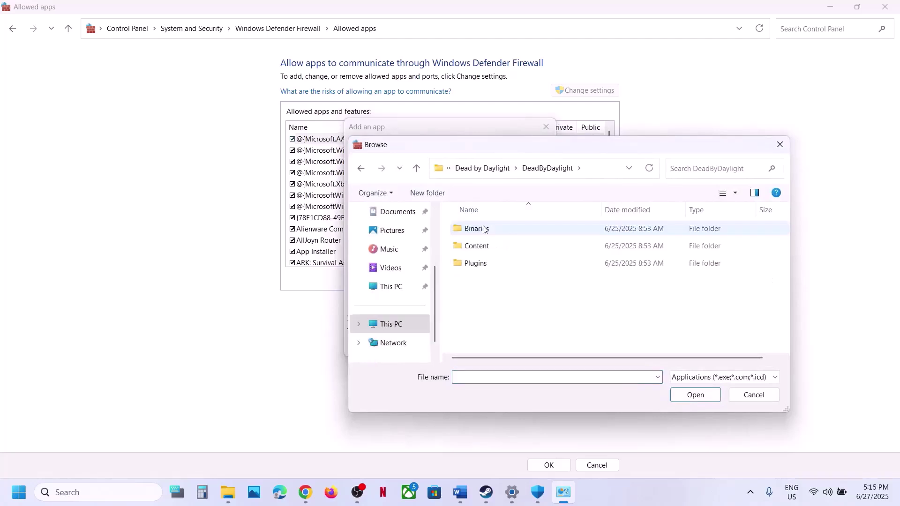
double_click(484, 229)
double_click(483, 229)
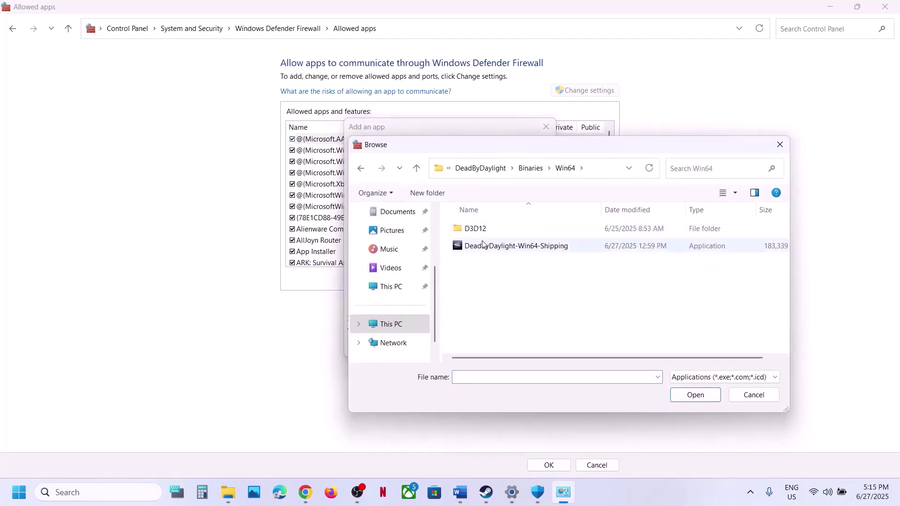
left_click(482, 245)
left_click(696, 395)
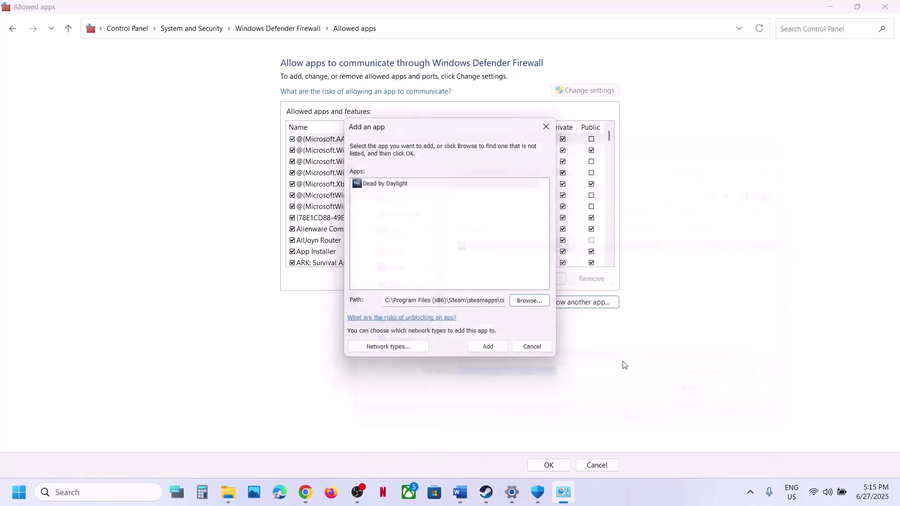
left_click(498, 347)
left_click(355, 256)
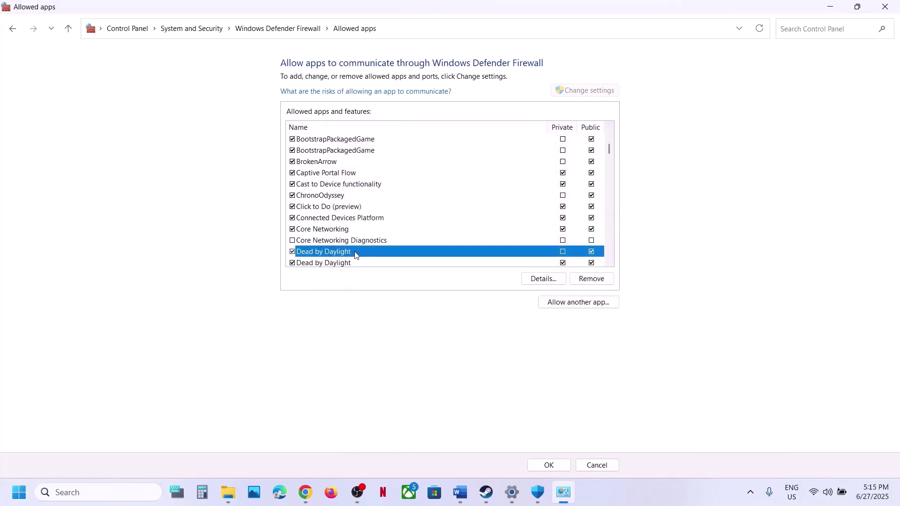
Close the firewall's allowed apps, Windows Security, Settings and the Win64 folder windows to return to the Word document.
left_click(892, 12)
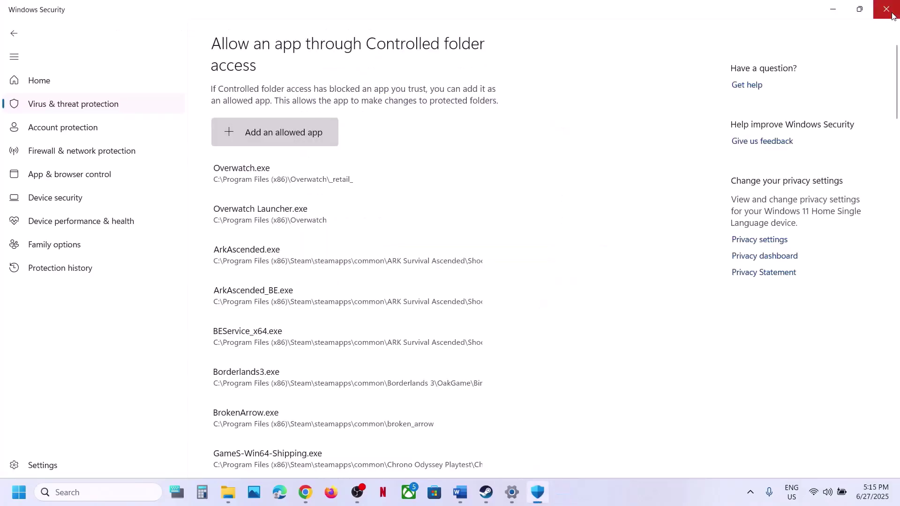
left_click(892, 16)
left_click(888, 9)
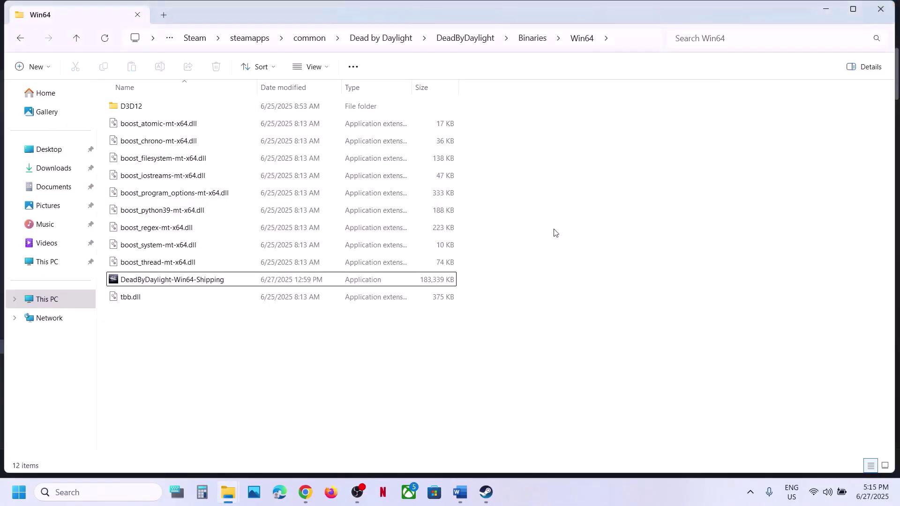
left_click(881, 9)
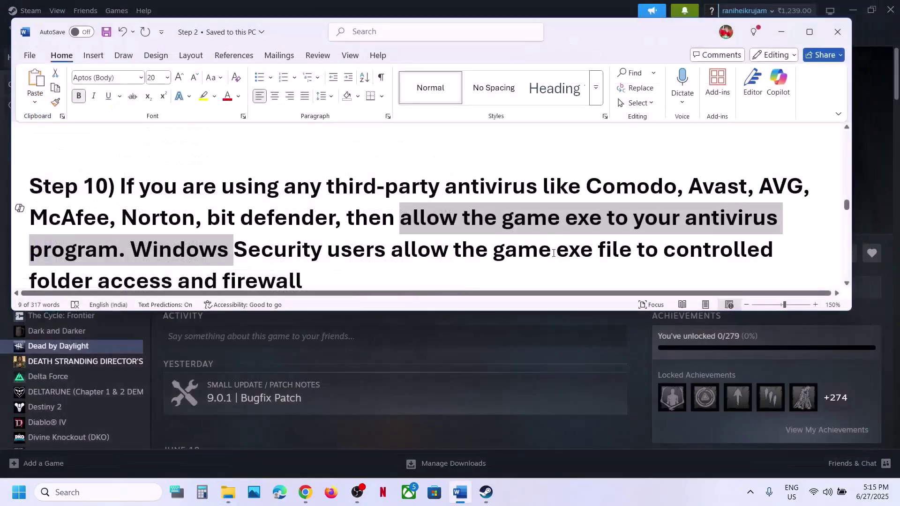
Read Step 11 in the Word document about a clean graphics driver installation, including the NVIDIA and AMD download links.
scroll(331, 272, "down", 5)
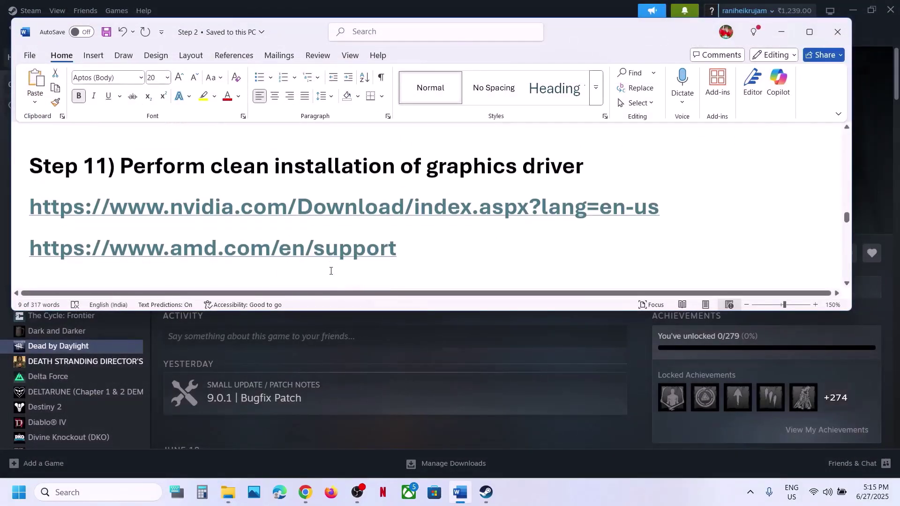
left_click_drag(132, 164, 584, 166)
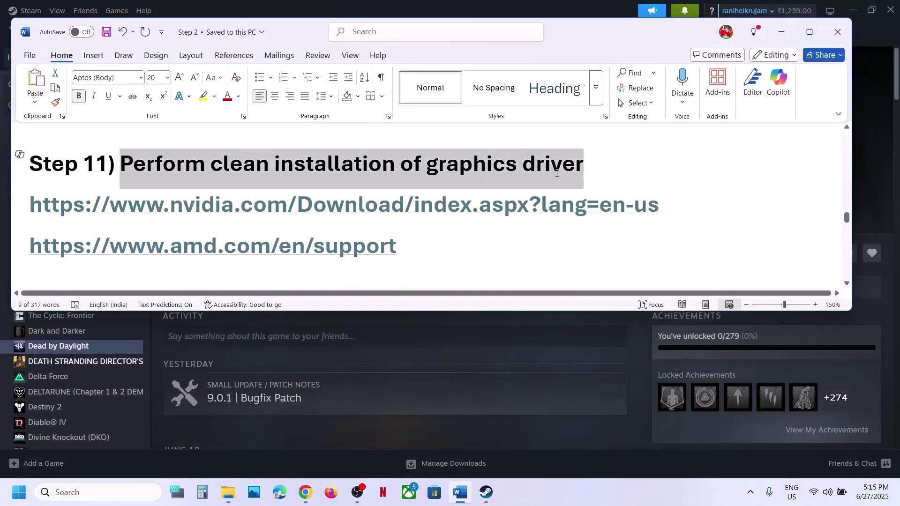
left_click_drag(92, 211, 420, 207)
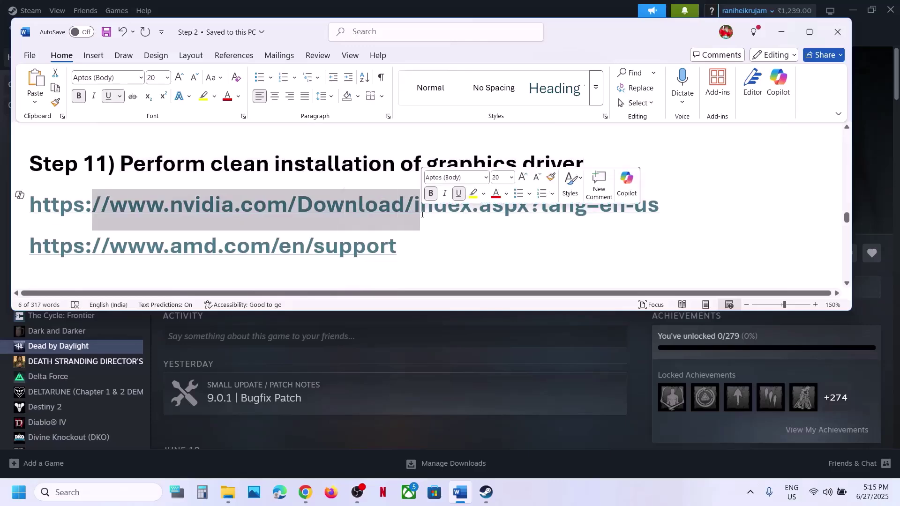
left_click_drag(164, 246, 349, 251)
left_click(475, 344)
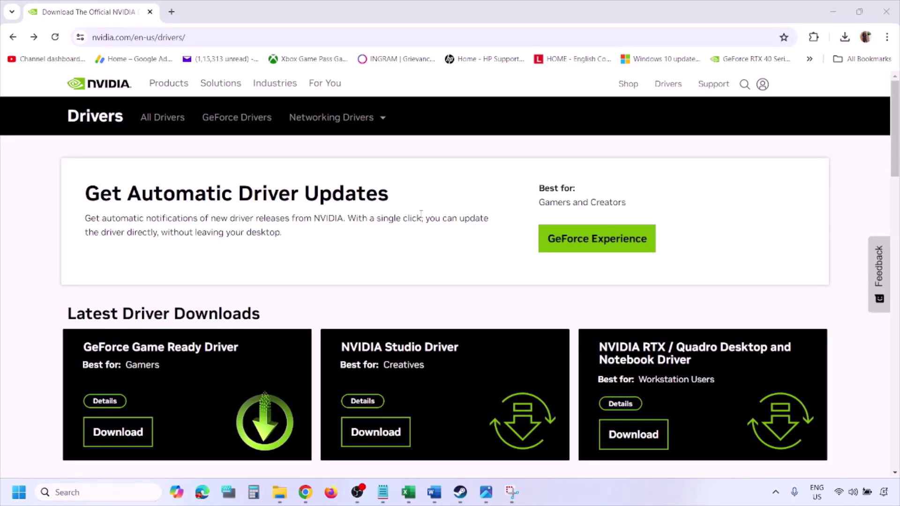
On NVIDIA's driver page in Chrome, choose Windows 11 for the GeForce RTX 3050 Laptop GPU and find matching drivers.
scroll(210, 287, "down", 9)
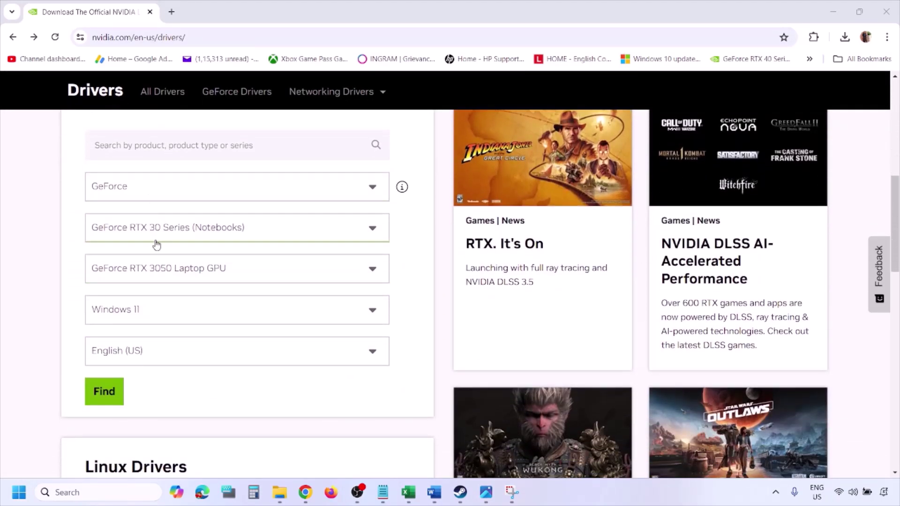
left_click(148, 312)
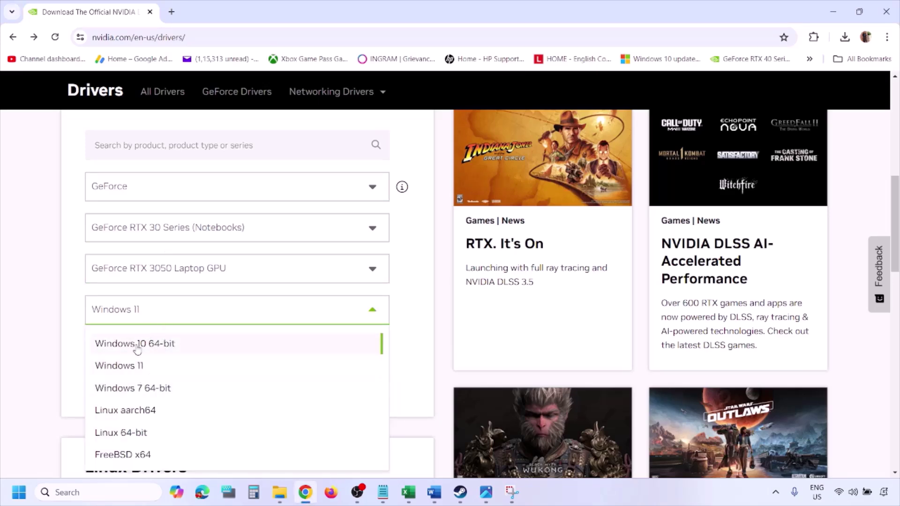
left_click(131, 370)
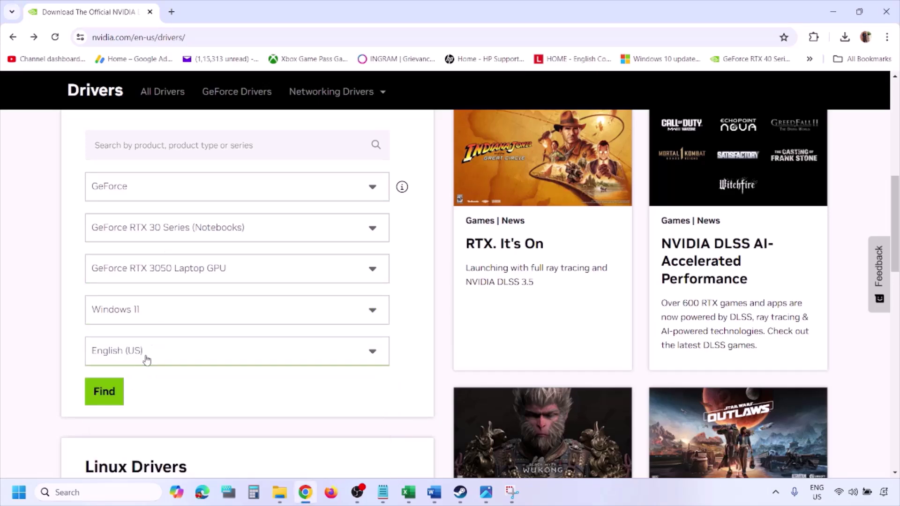
left_click(106, 393)
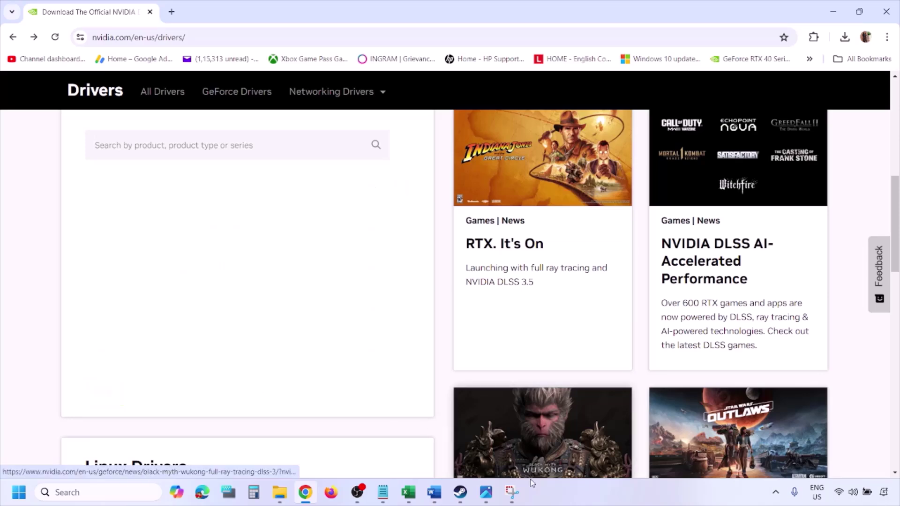
Switch to Photos and review the images of downloading the Game Ready Driver and performing a custom clean installation.
left_click(486, 493)
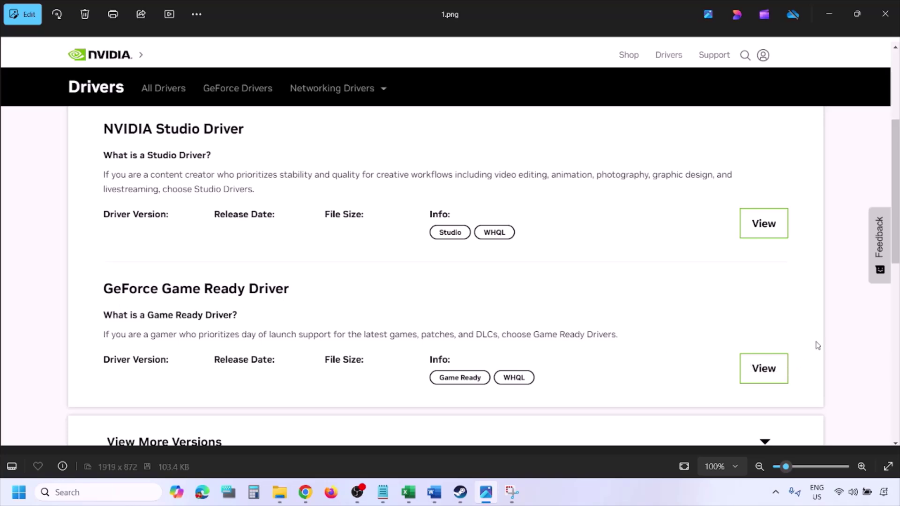
key("Right")
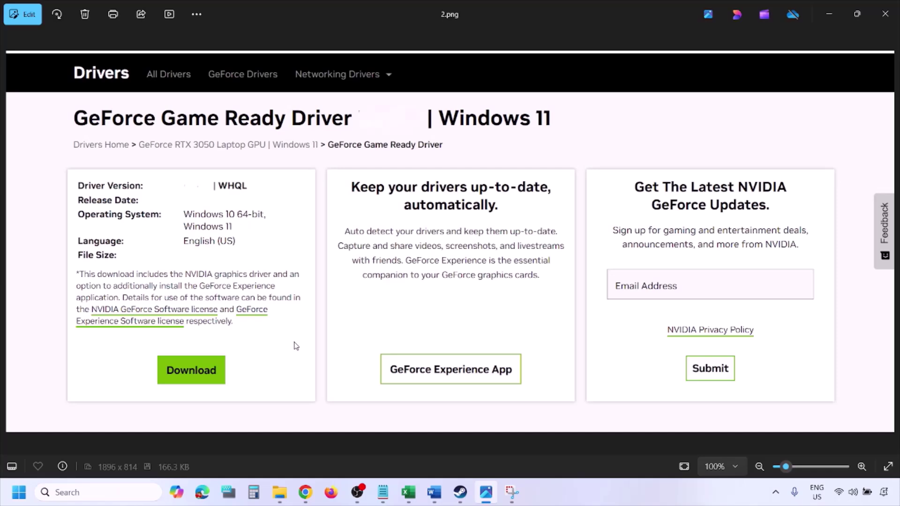
key("Right")
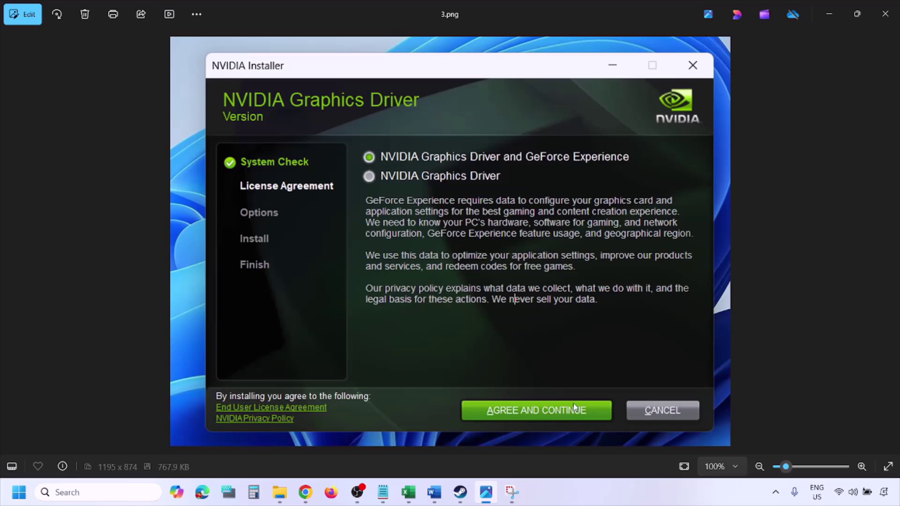
key("Right")
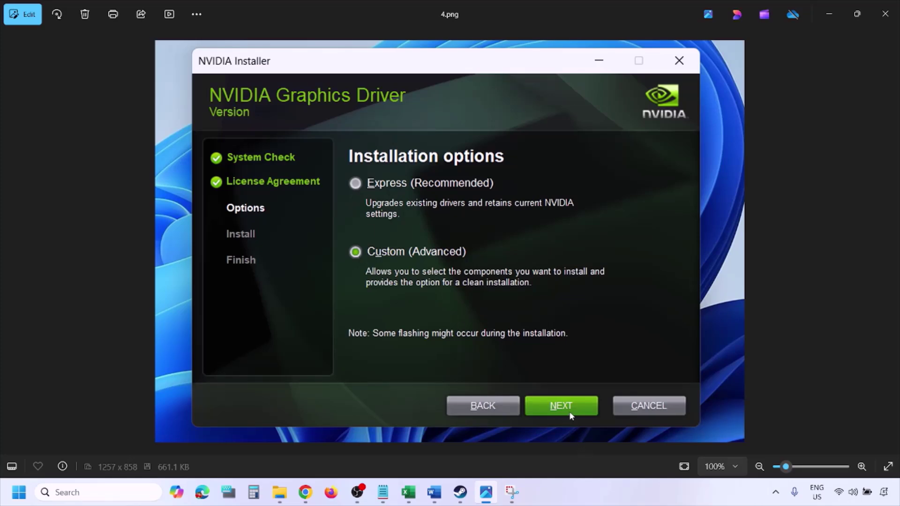
key("Right")
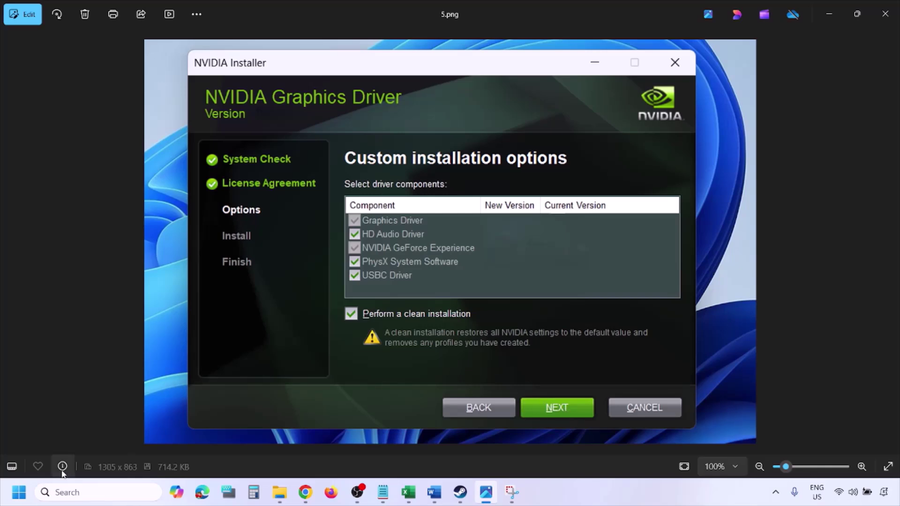
Restart the computer after the driver installation walkthrough.
left_click(19, 492)
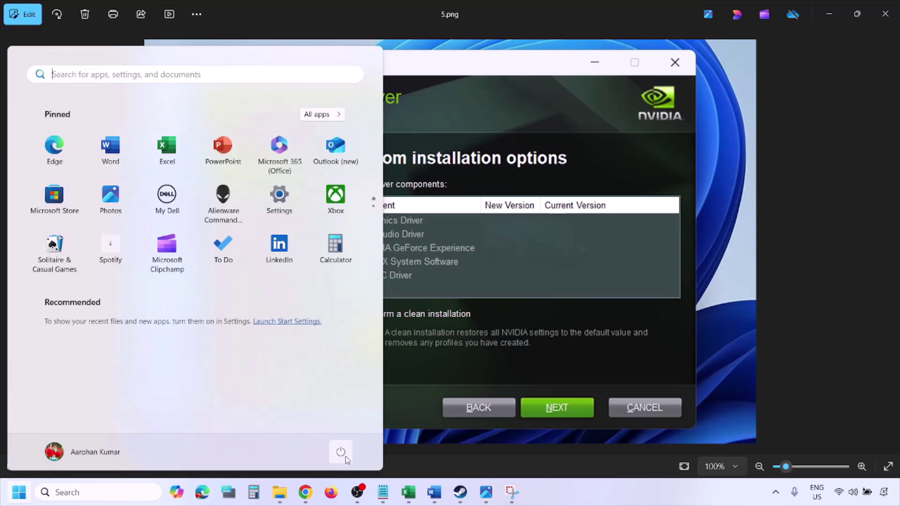
left_click(342, 453)
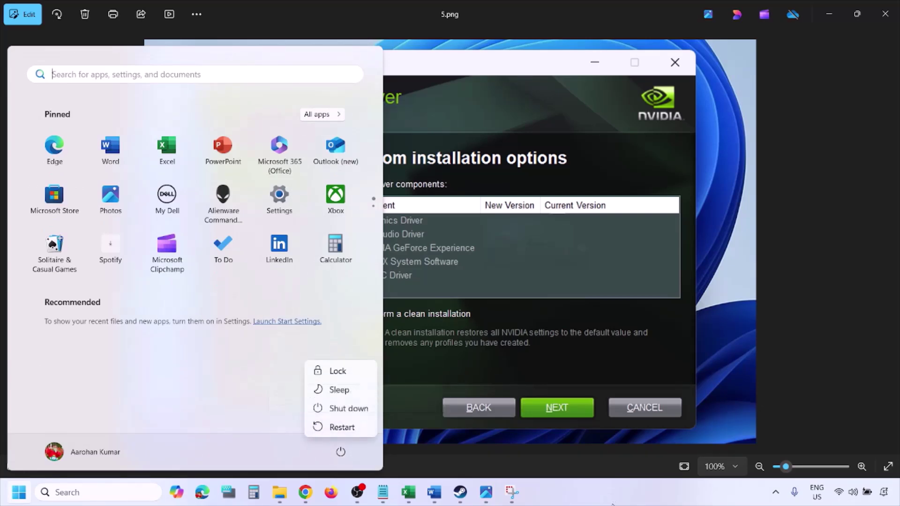
left_click(342, 427)
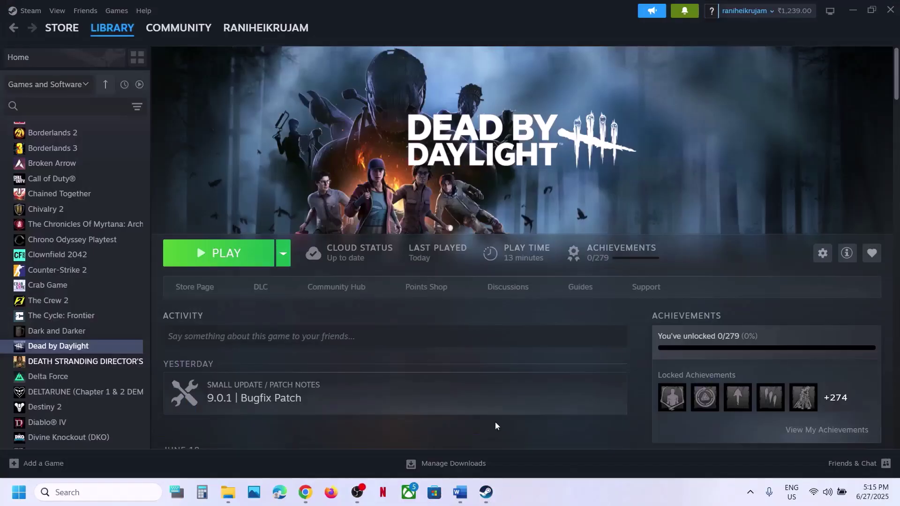
Switch to the Word document, highlight the AMD support link under Step 11, and continue to Step 12.
left_click(459, 492)
left_click(221, 255)
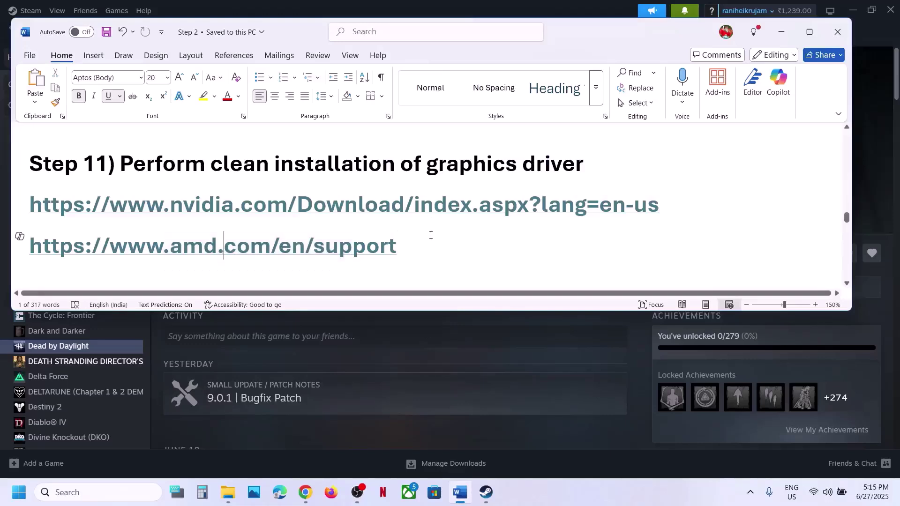
left_click_drag(416, 245, 111, 244)
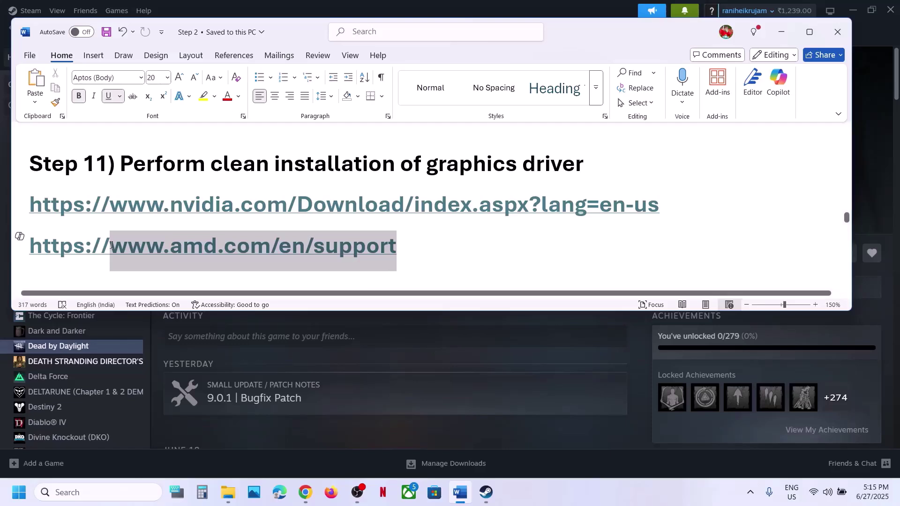
scroll(111, 245, "down", 3)
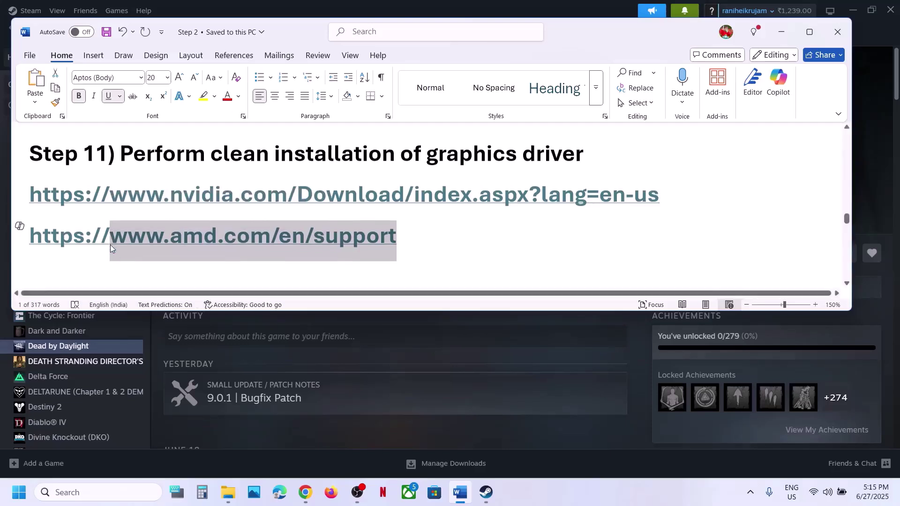
scroll(112, 244, "down", 1)
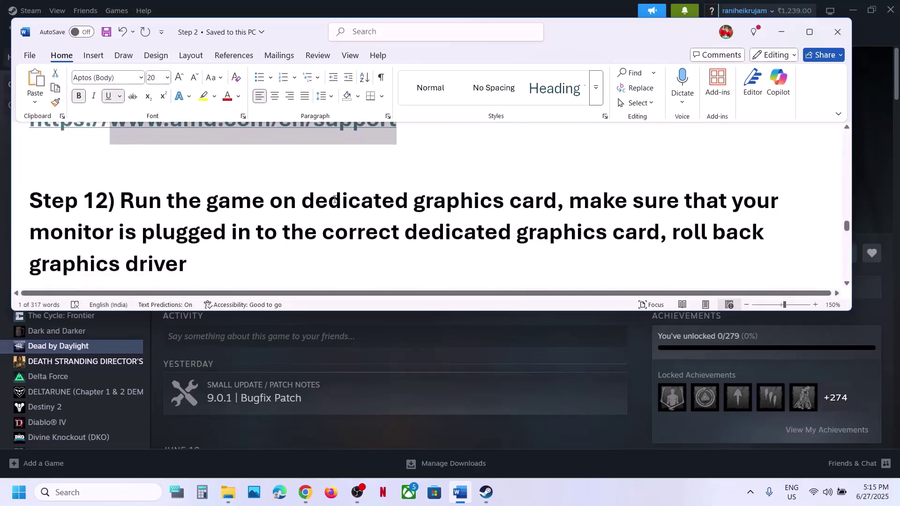
Copy the word "graphics" from Step 12 and search Windows with it to open Graphics settings.
double_click(462, 201)
key("ctrl+c")
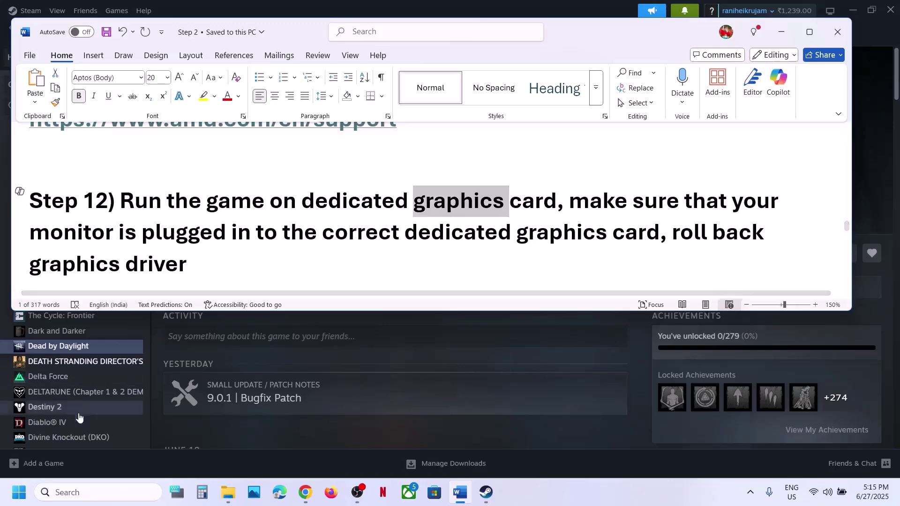
left_click(75, 493)
key("ctrl+v")
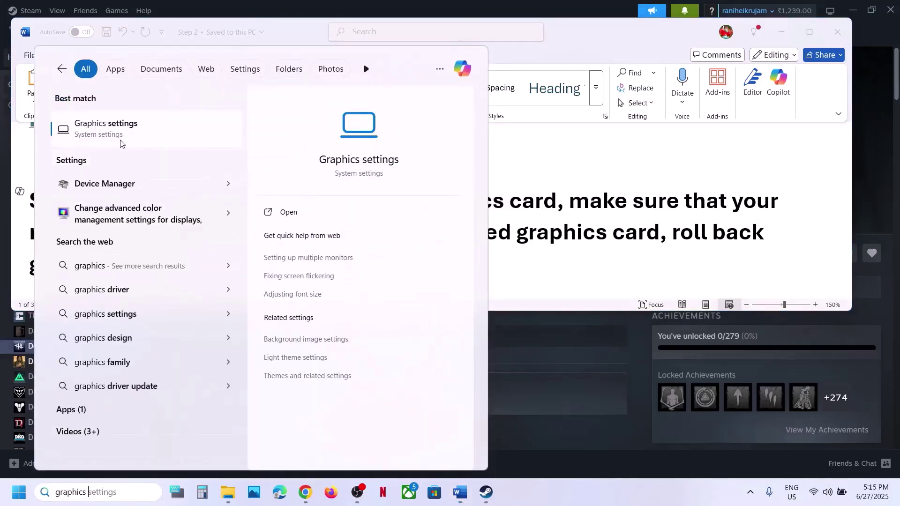
left_click(112, 129)
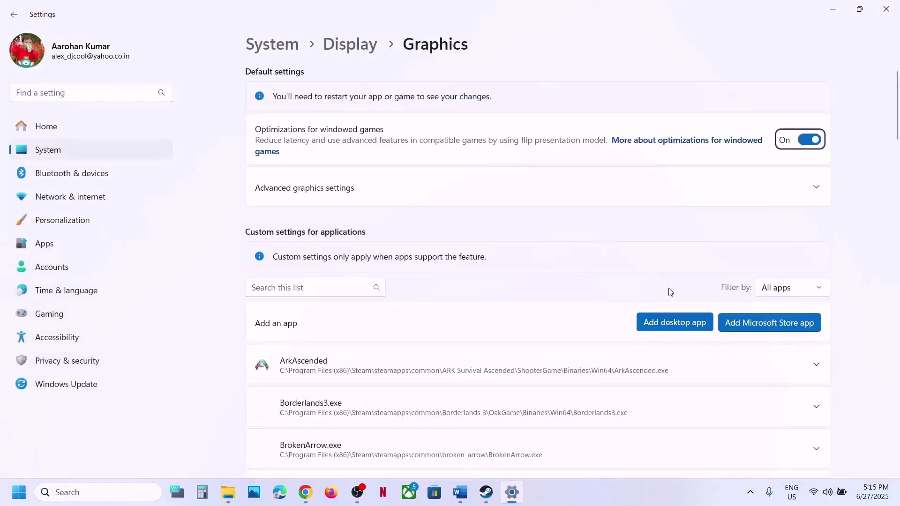
Add DeadByDaylight-Win64-Shipping from Dead by Daylight's DeadByDaylight\Binaries\Win64 folder as a desktop app in the custom graphics settings.
left_click(659, 319)
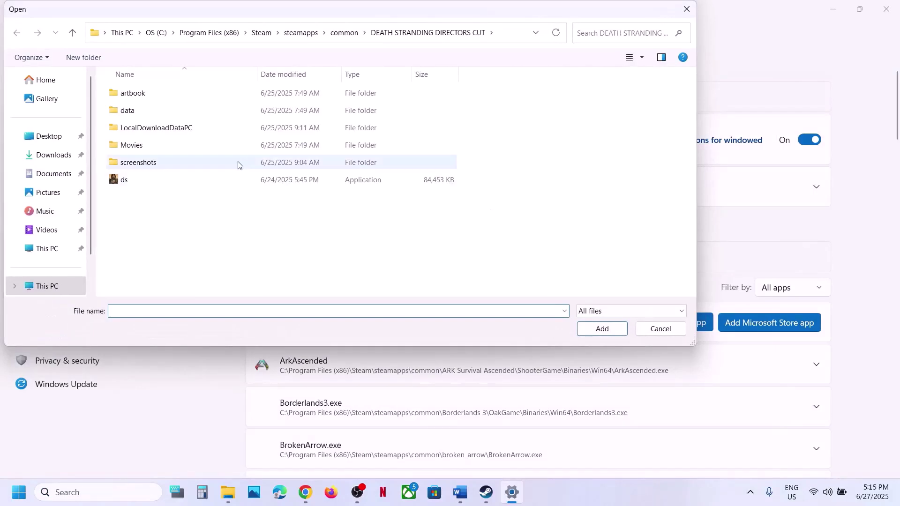
left_click(344, 32)
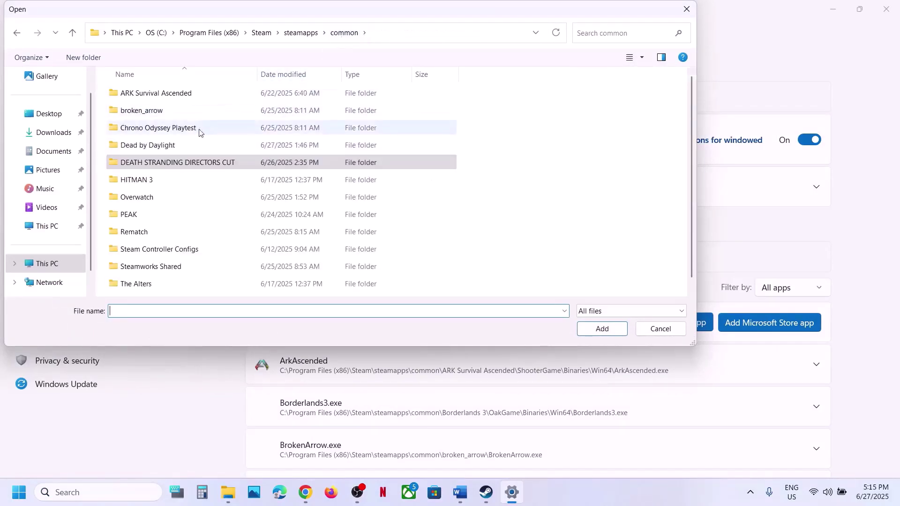
double_click(167, 150)
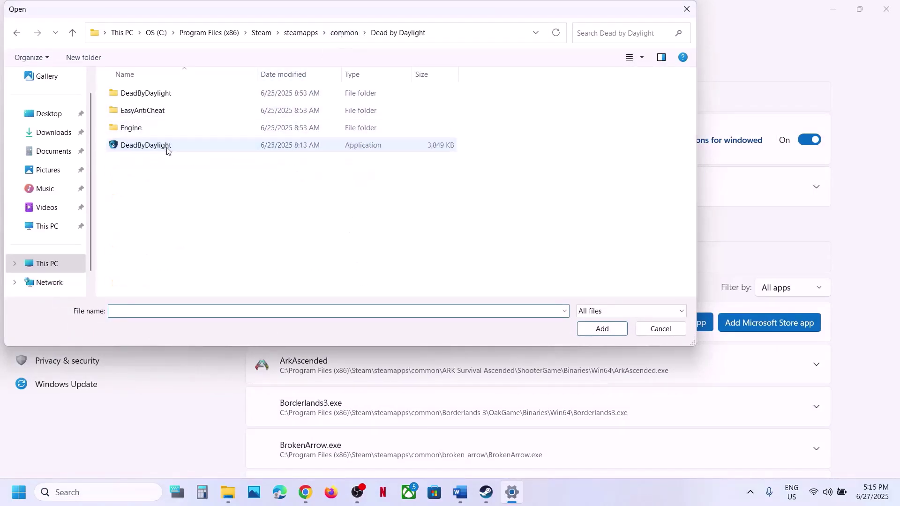
double_click(153, 96)
double_click(153, 96)
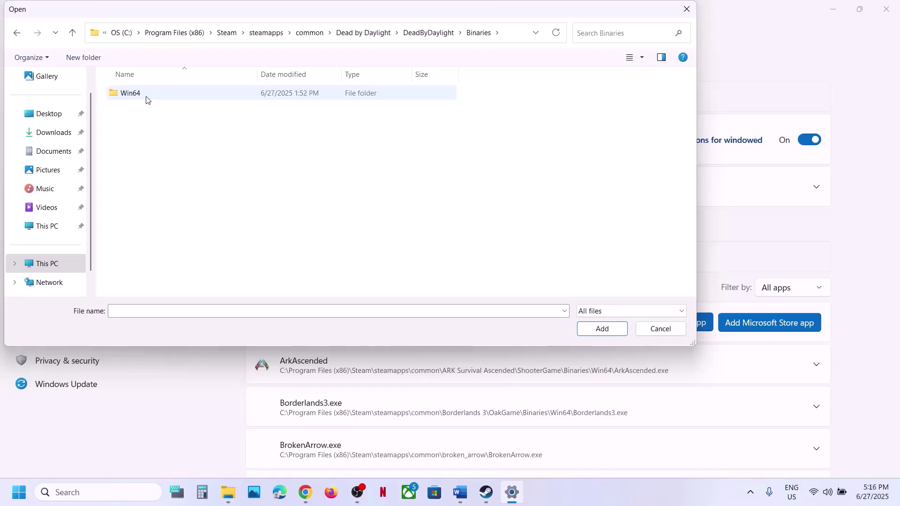
double_click(146, 99)
left_click(151, 109)
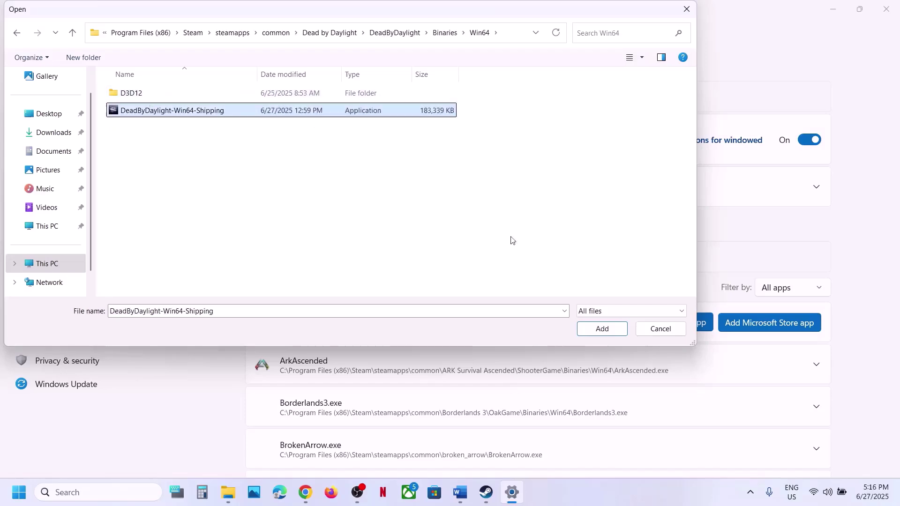
left_click(594, 329)
Set Dead by Daylight's GPU preference to High Performance (NVIDIA GeForce RTX 3050 Laptop GPU) and close Settings.
scroll(505, 327, "down", 5)
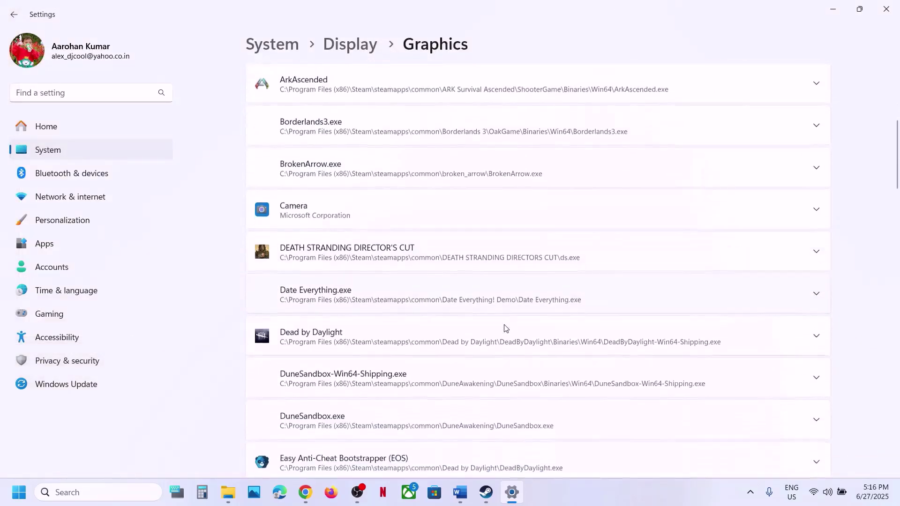
scroll(400, 343, "down", 2)
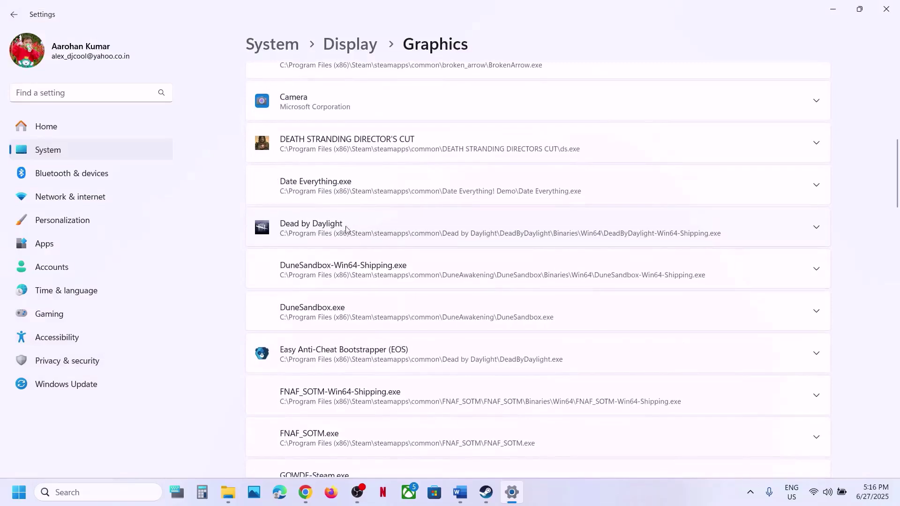
left_click(349, 232)
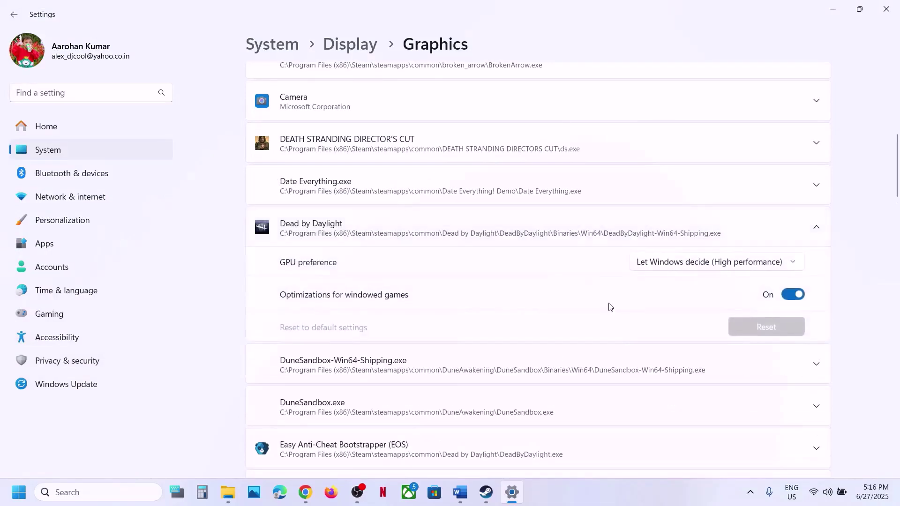
left_click(698, 261)
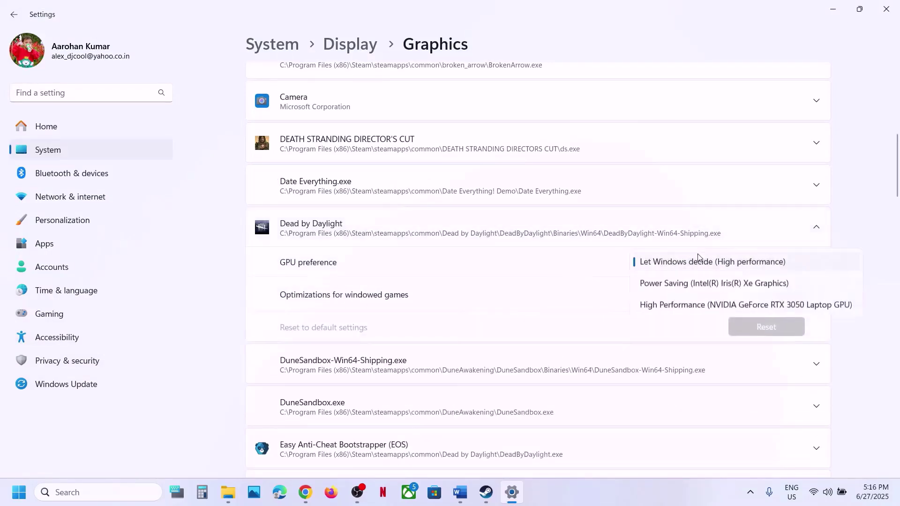
left_click(710, 306)
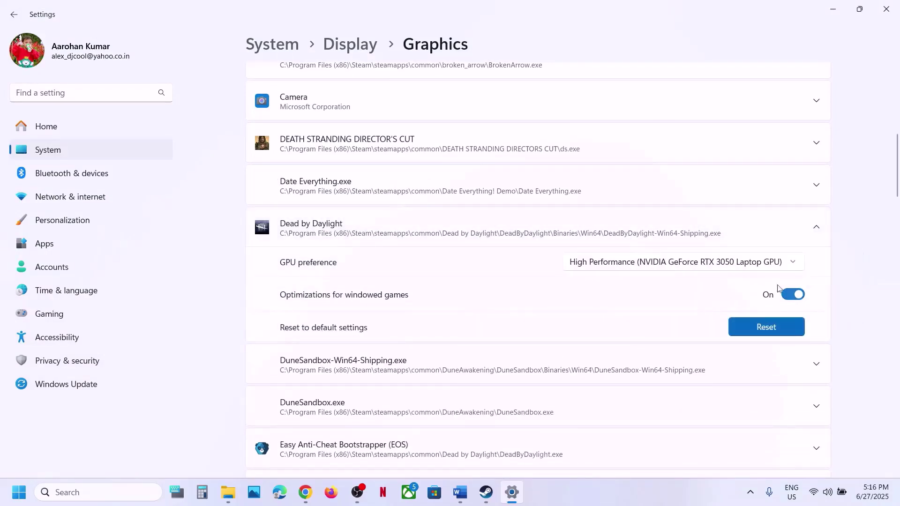
left_click(886, 10)
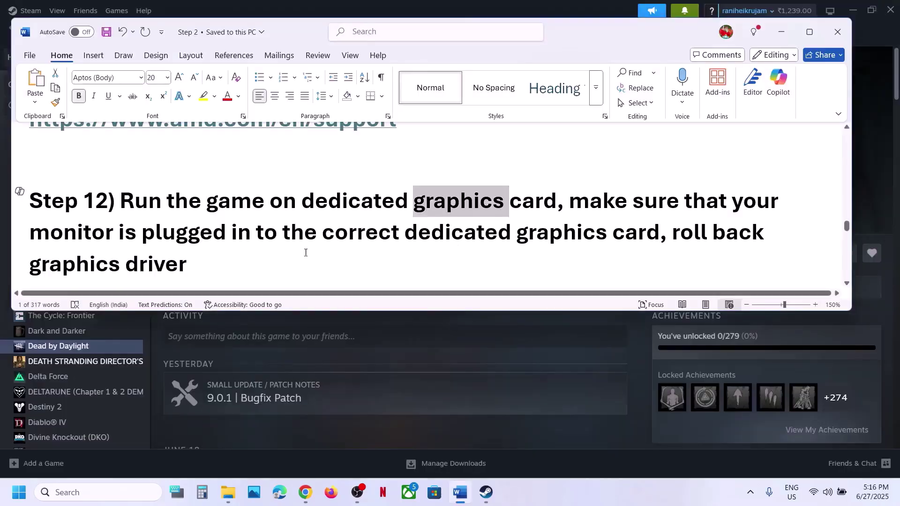
Highlight Step 12's advice on plugging the monitor into the dedicated graphics card and rolling back the graphics driver.
left_click_drag(573, 202, 649, 233)
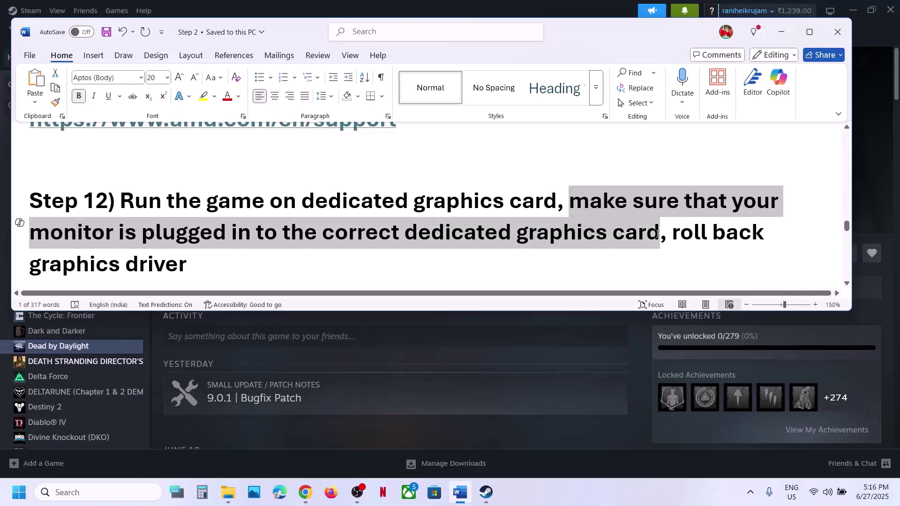
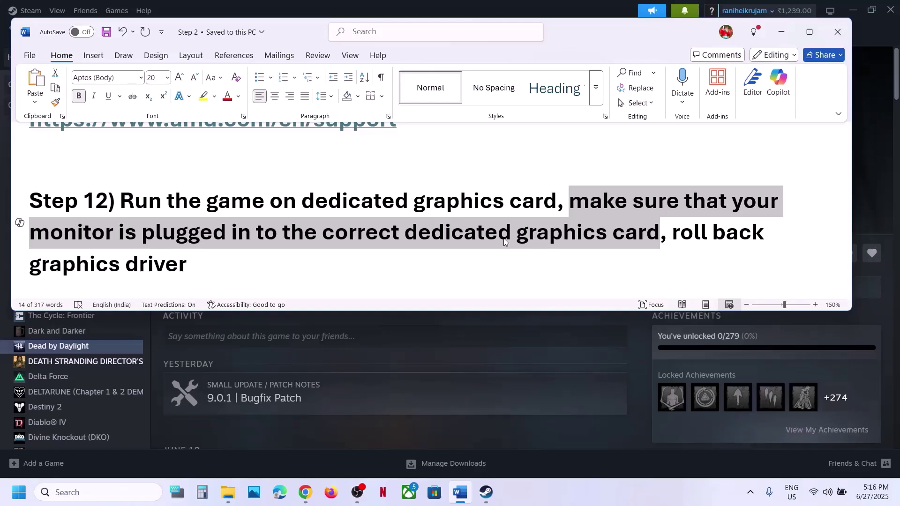
left_click(439, 240)
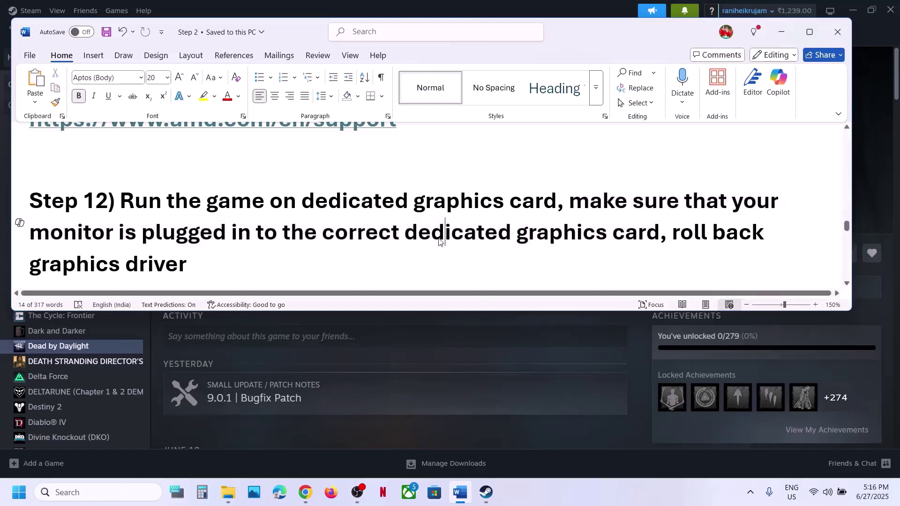
left_click_drag(468, 232, 658, 235)
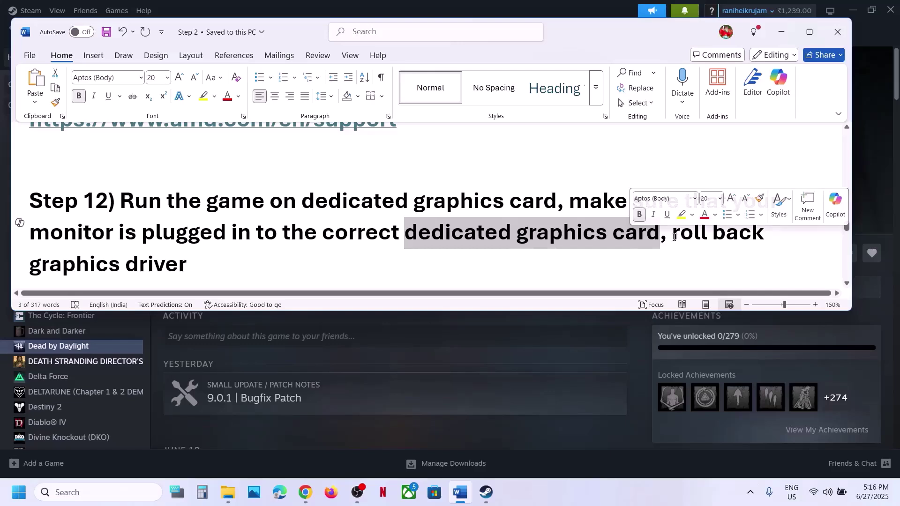
left_click_drag(674, 237, 724, 257)
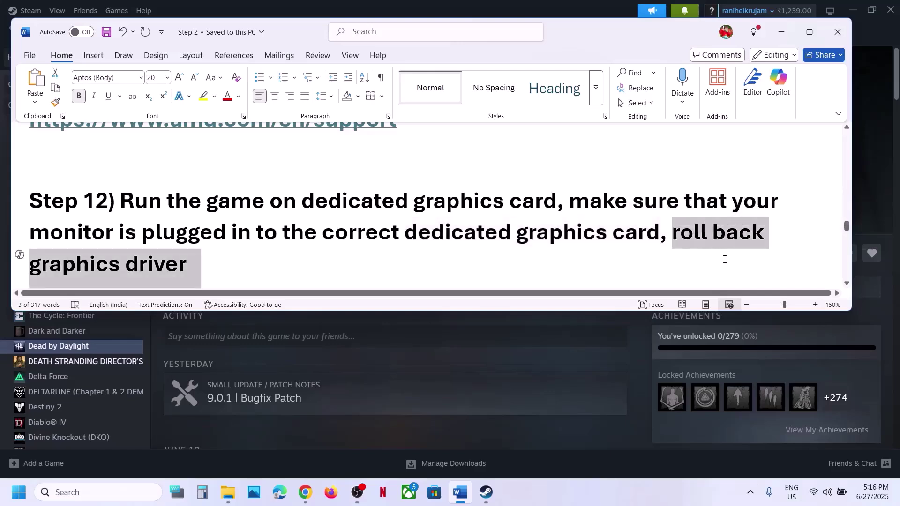
Open Step 11's NVIDIA download link in a new Chrome tab and find Windows 11 drivers for the GeForce RTX 3050 Laptop GPU.
scroll(351, 233, "up", 3)
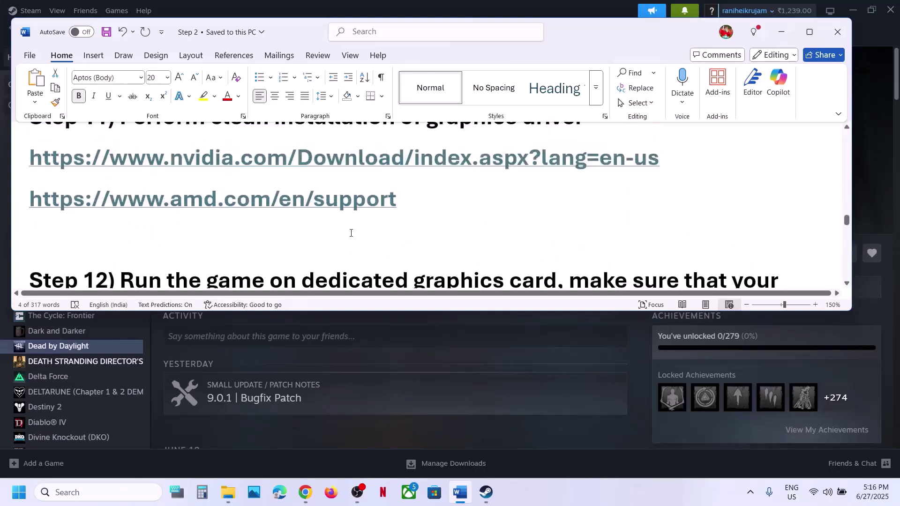
triple_click(191, 178)
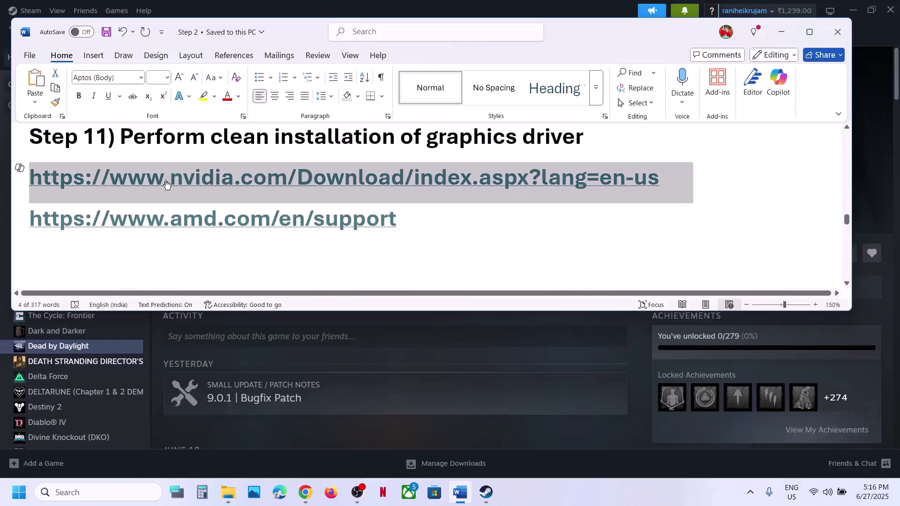
left_click(305, 492)
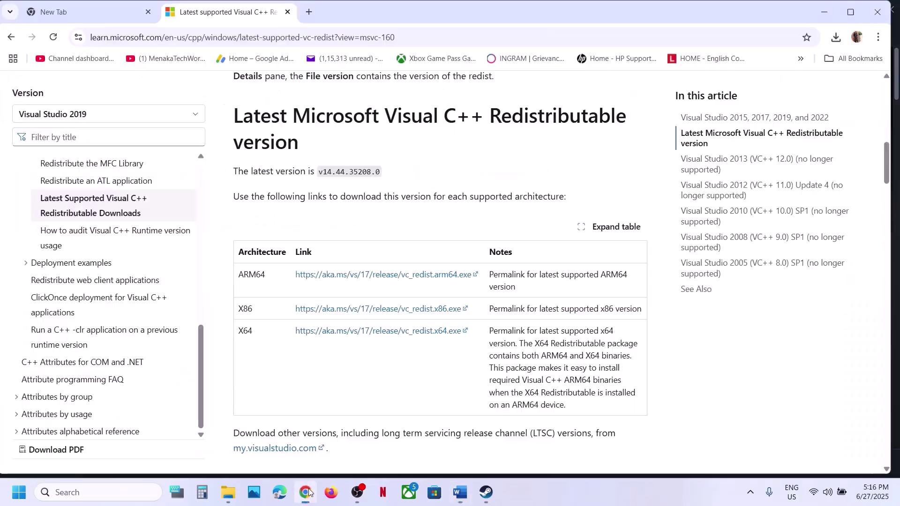
left_click(306, 13)
type("nvidia.com/Download/index.aspx?lang=en-us")
key("Return")
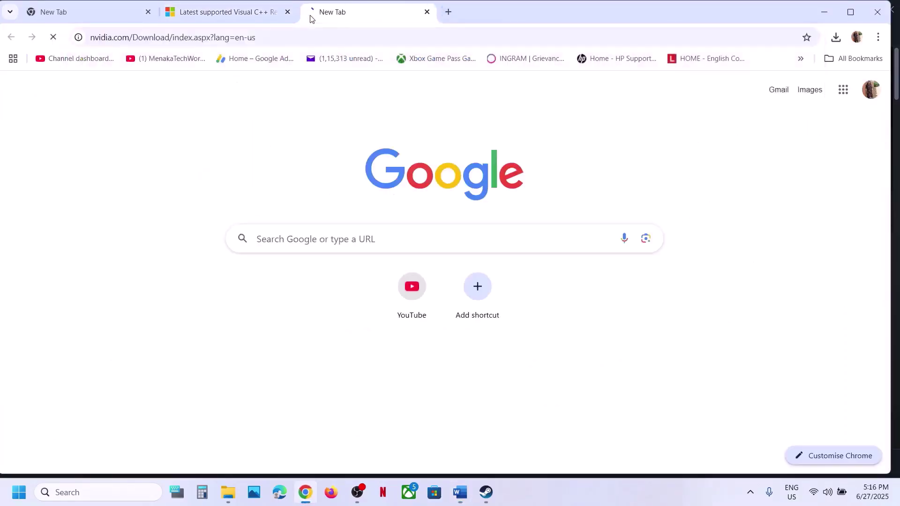
scroll(186, 300, "down", 1)
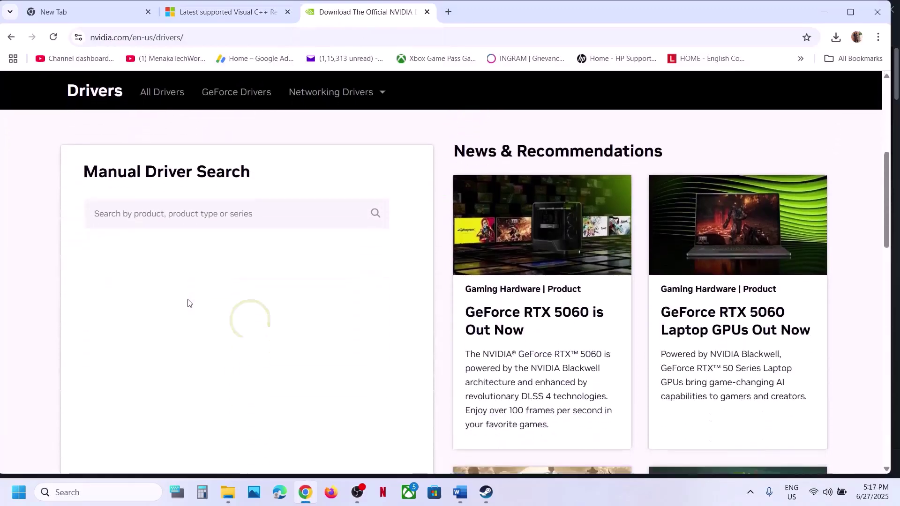
scroll(188, 303, "down", 2)
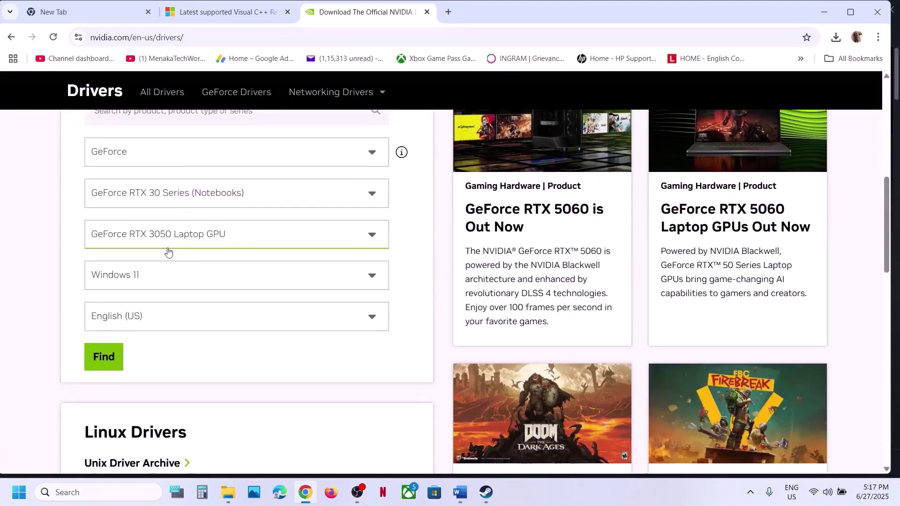
left_click(116, 353)
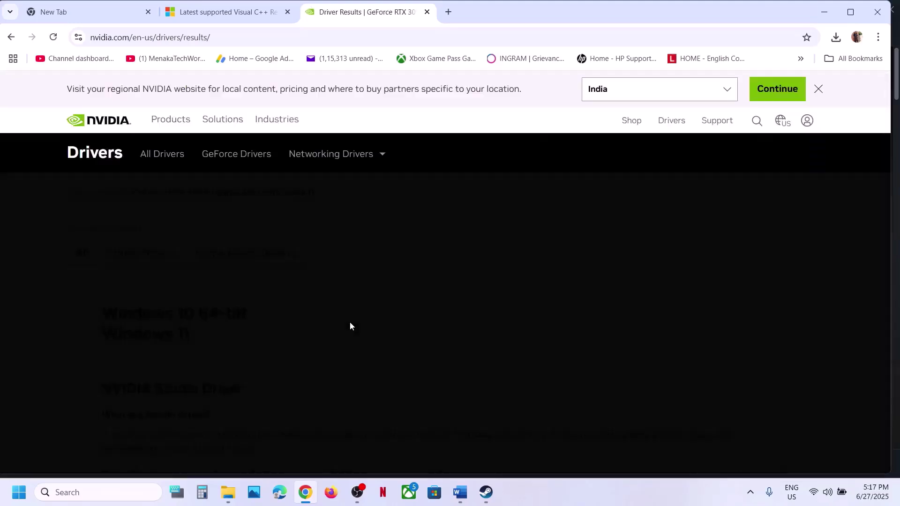
Compare the current and older drivers in the NVIDIA results and highlight the newest GeForce Game Ready Driver's version number.
scroll(356, 209, "down", 8)
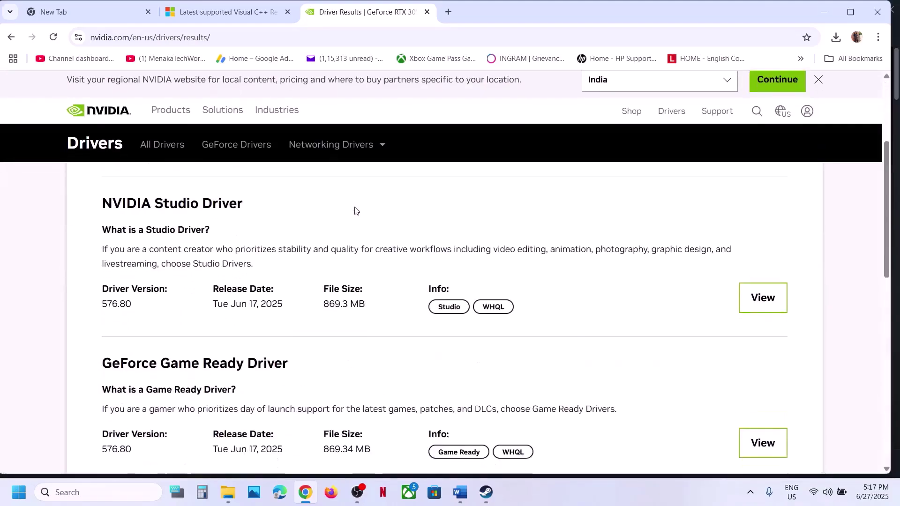
left_click(169, 291)
scroll(169, 294, "down", 3)
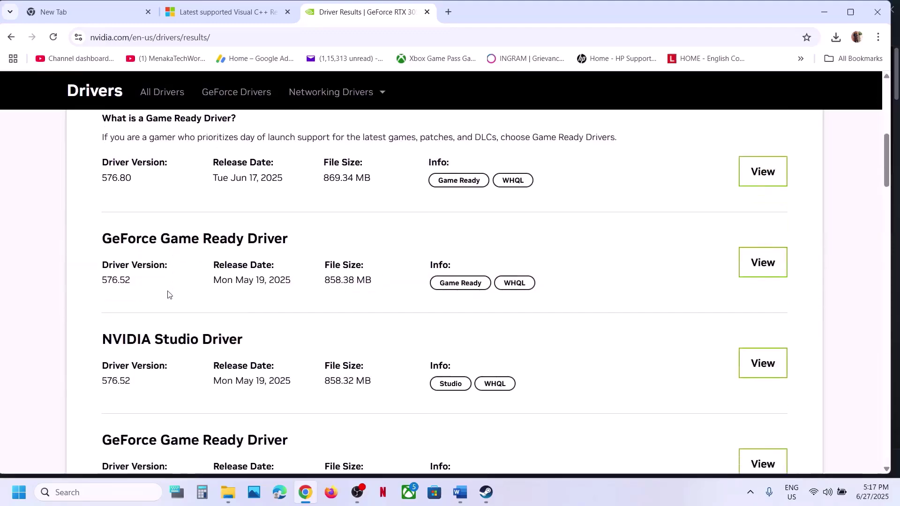
scroll(168, 295, "up", 10)
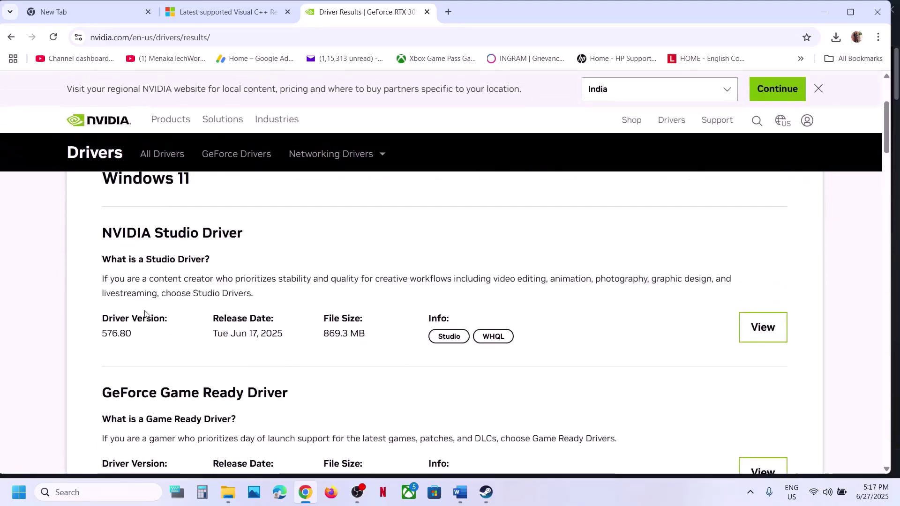
scroll(143, 311, "down", 5)
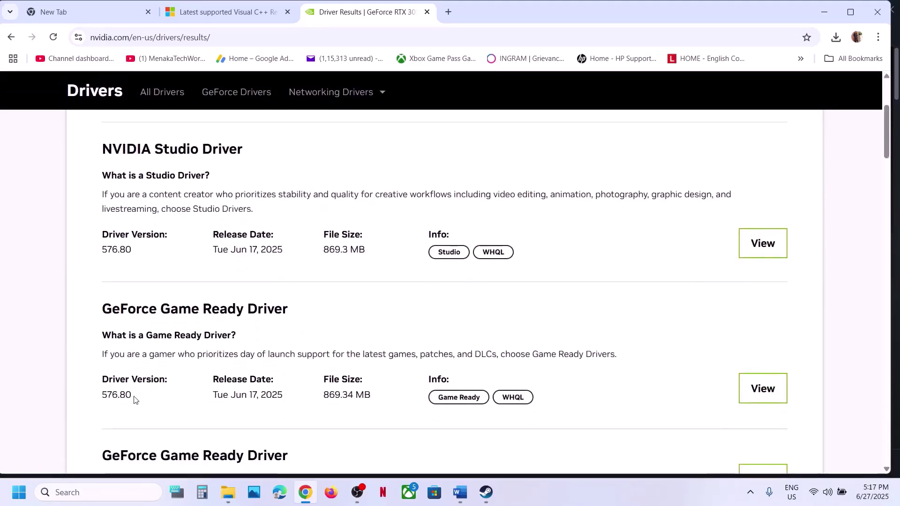
left_click_drag(104, 395, 141, 396)
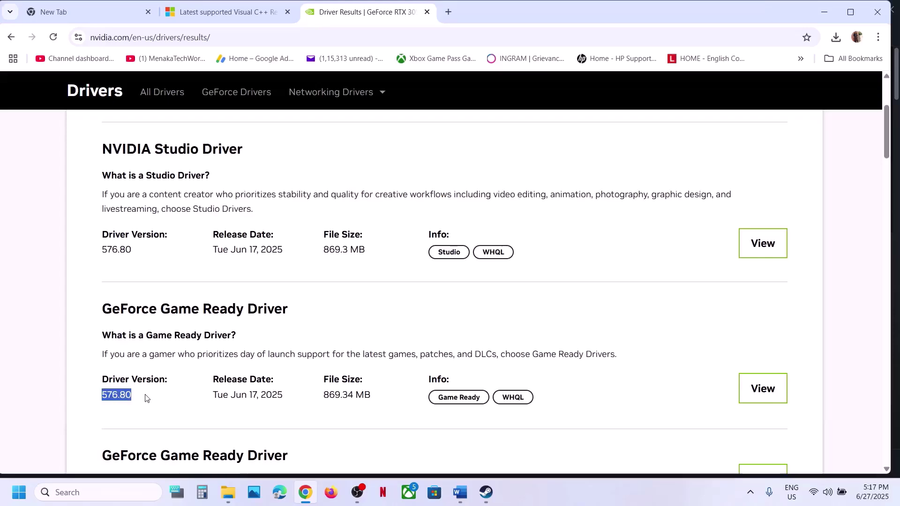
Review the older NVIDIA driver releases in the results and highlight the Game Ready Driver version numbers 576.28 and 566.36.
scroll(205, 395, "down", 5)
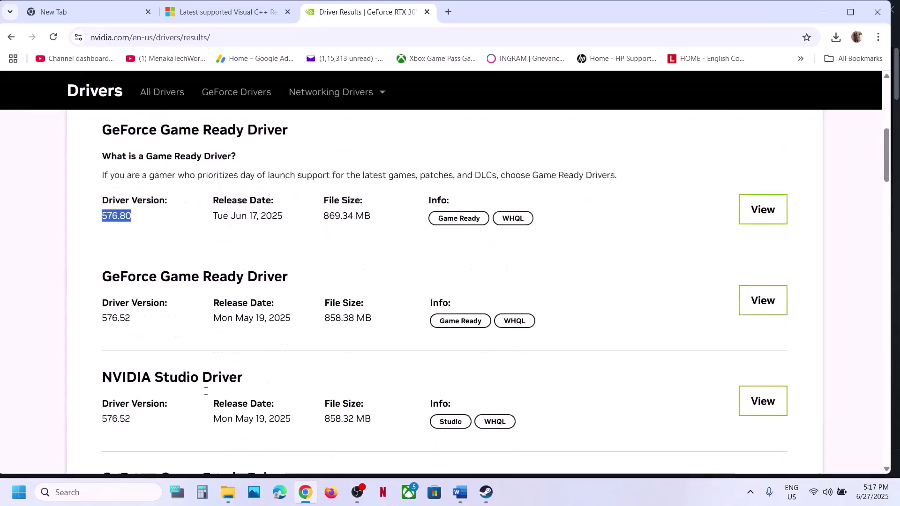
scroll(204, 395, "down", 5)
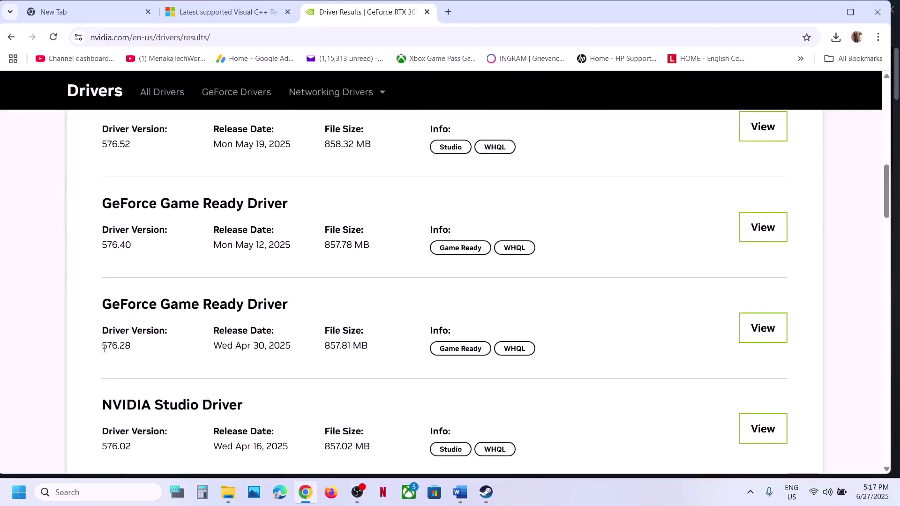
left_click_drag(102, 345, 148, 348)
scroll(148, 348, "down", 10)
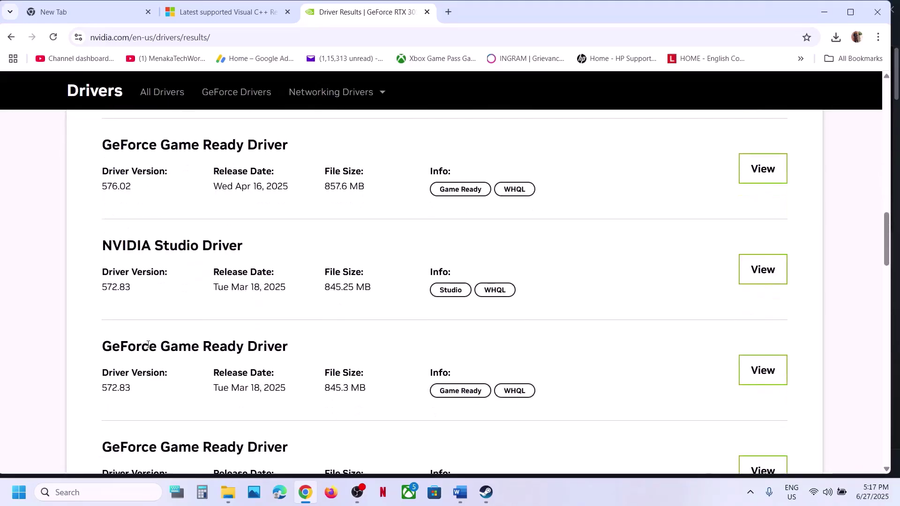
scroll(148, 348, "down", 8)
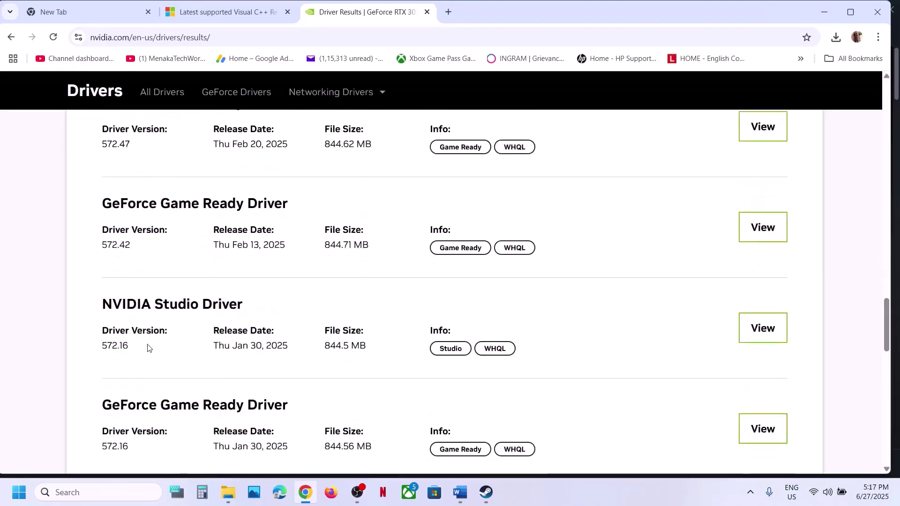
scroll(149, 347, "down", 6)
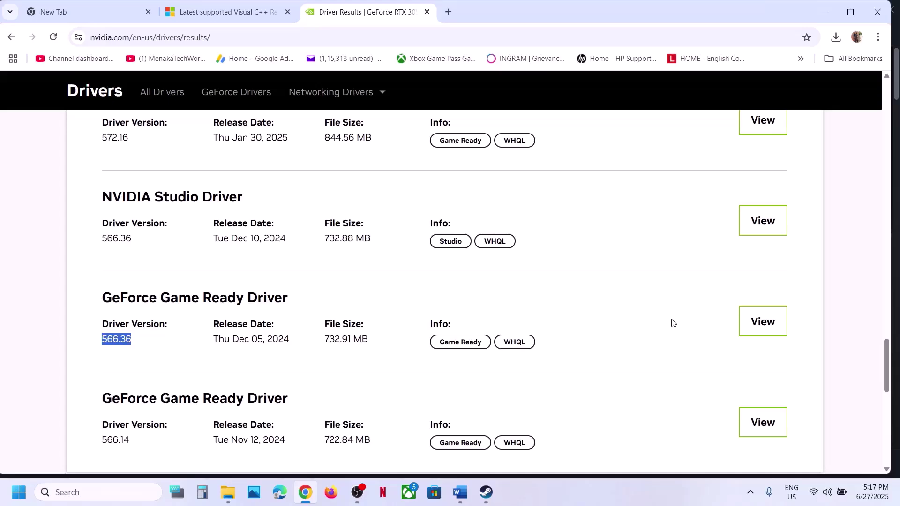
Return to the Word document and highlight Step 13's advice to update Windows to the latest version.
left_click(486, 493)
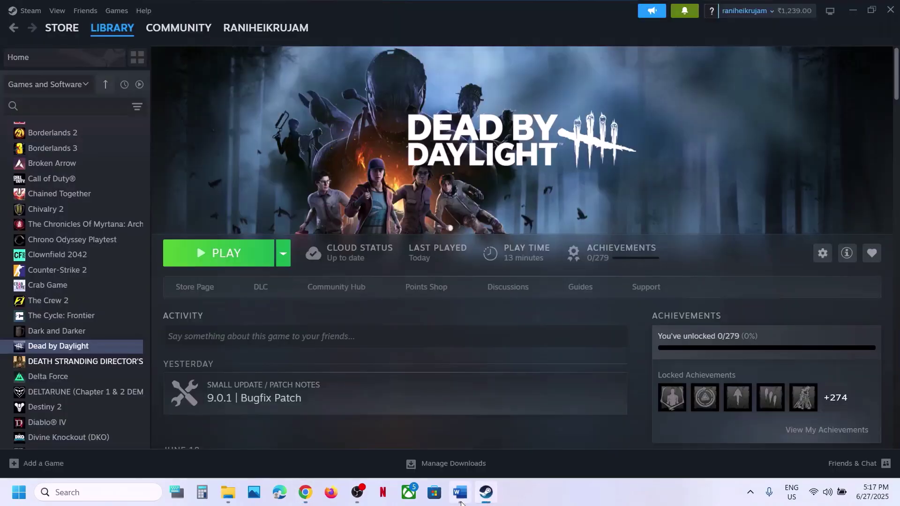
left_click(460, 500)
scroll(374, 257, "down", 6)
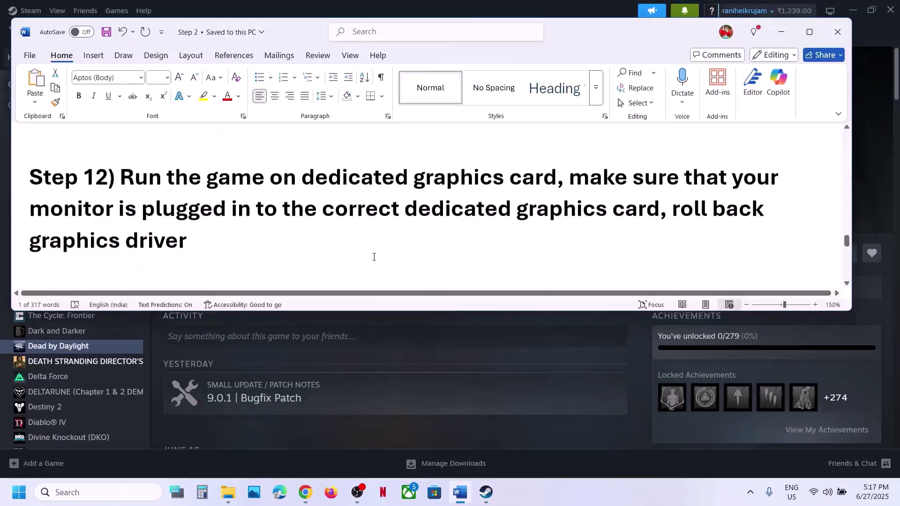
scroll(373, 257, "up", 2)
scroll(373, 257, "up", 2)
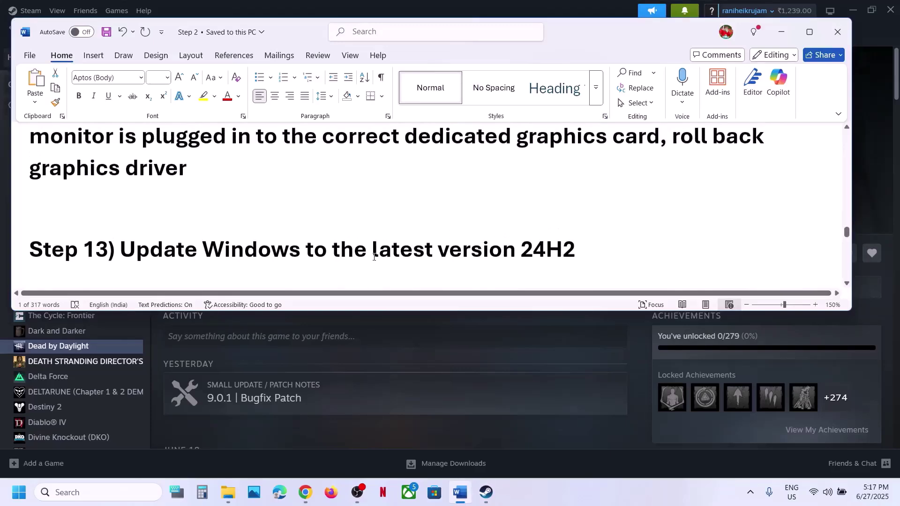
scroll(374, 257, "down", 2)
scroll(373, 257, "up", 3)
scroll(374, 257, "up", 1)
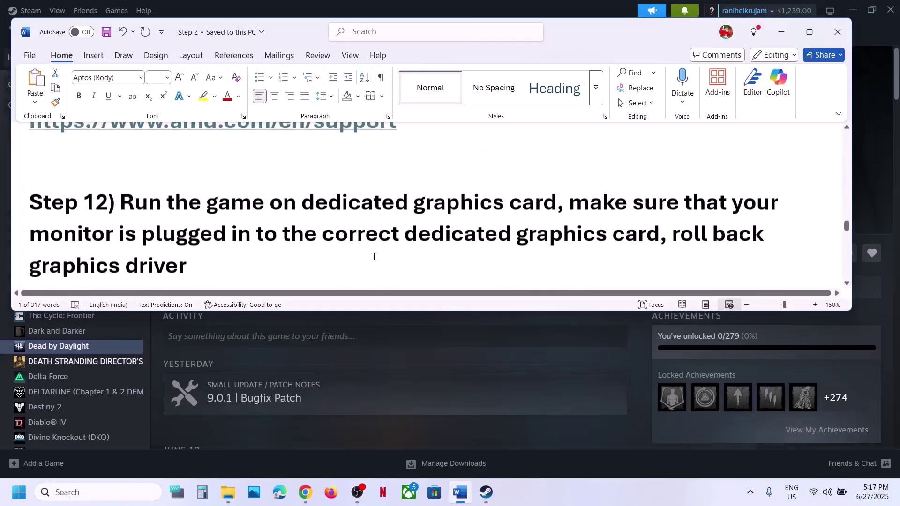
scroll(373, 256, "down", 2)
left_click_drag(121, 244, 516, 246)
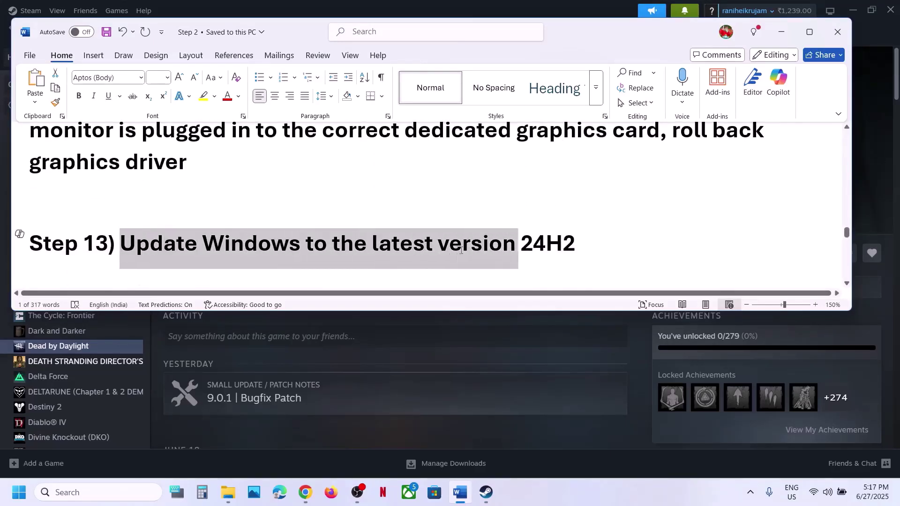
Check for updates on the Windows Update page in Settings and bring up the power options containing Restart.
left_click(481, 349)
key("super+i")
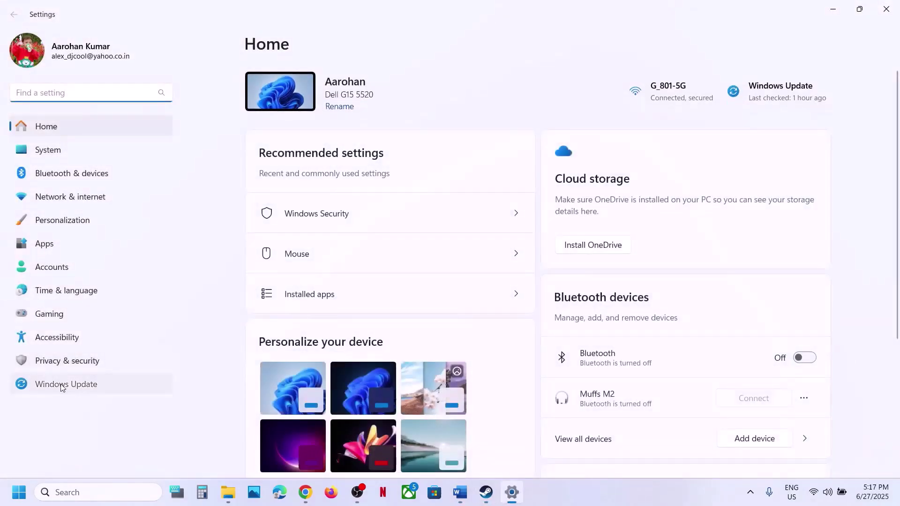
left_click(62, 385)
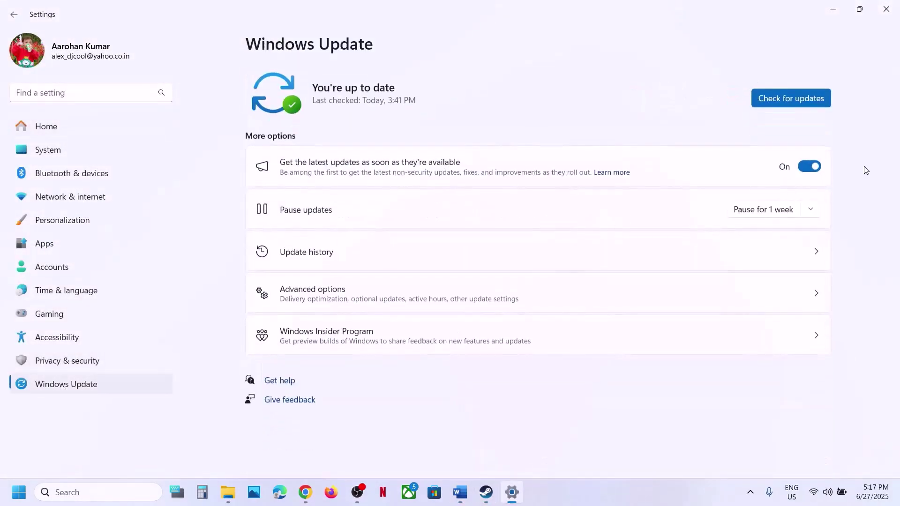
left_click(791, 101)
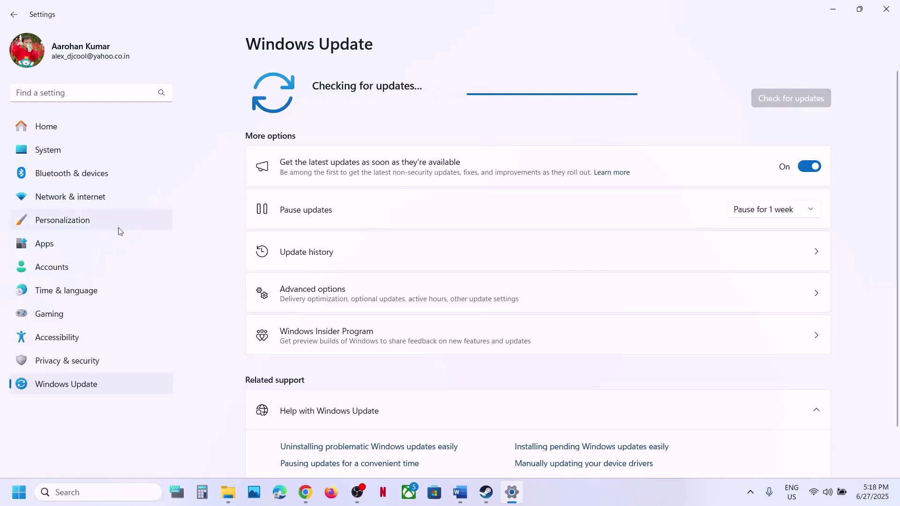
key("super")
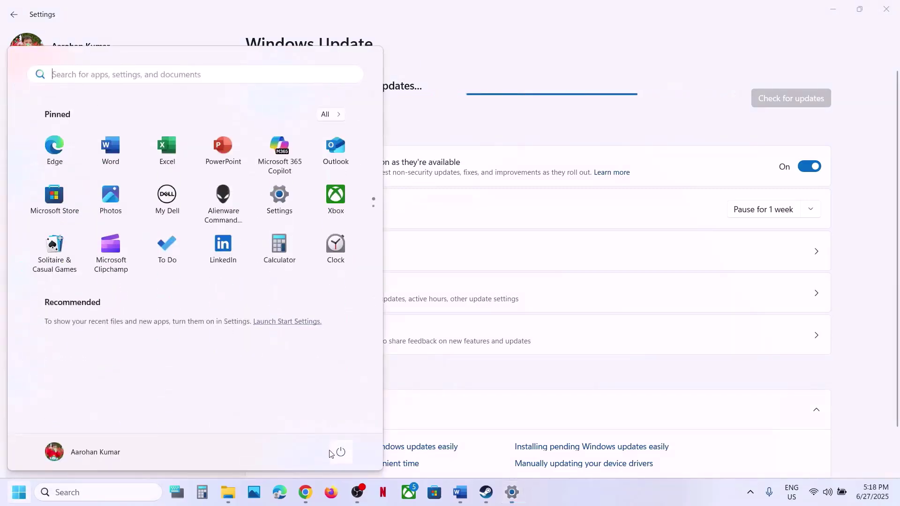
left_click(340, 451)
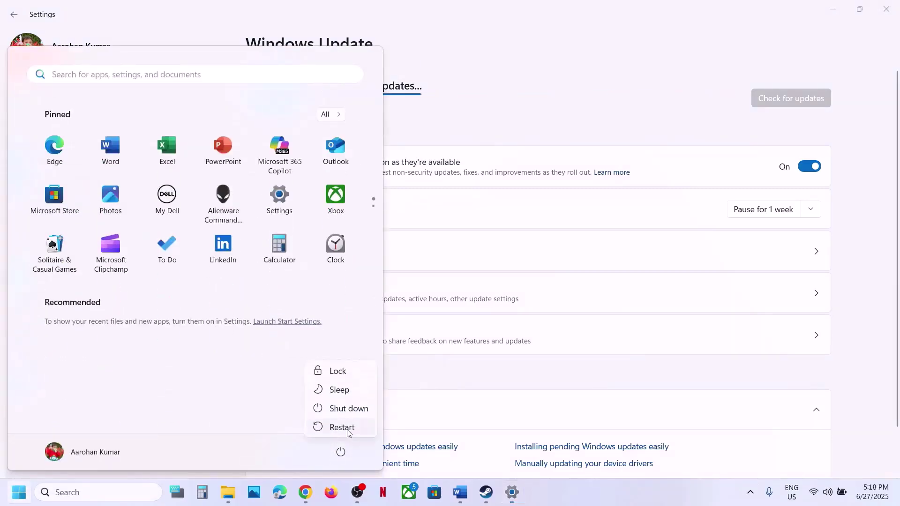
Return to the Word document, maximize its window, and highlight Step 14's advice to disable the Steam overlay.
left_click(484, 493)
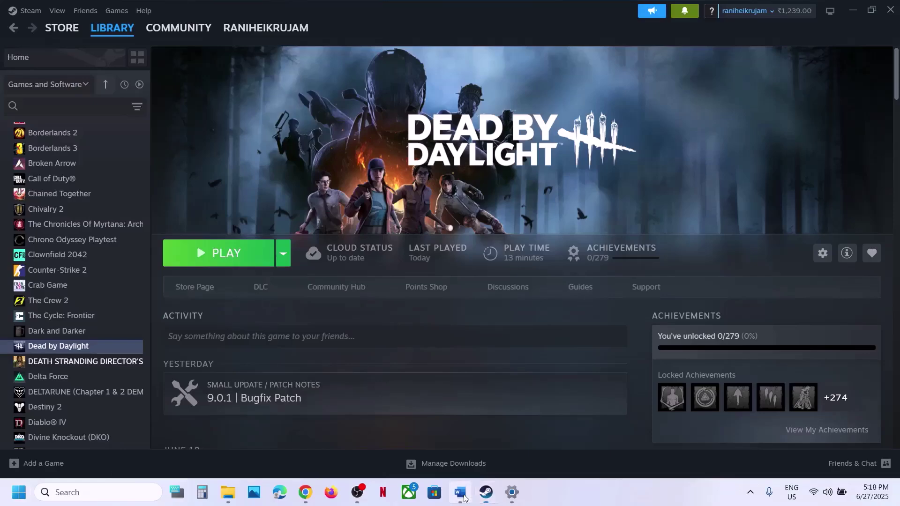
left_click(459, 493)
scroll(375, 249, "down", 3)
scroll(376, 249, "down", 2)
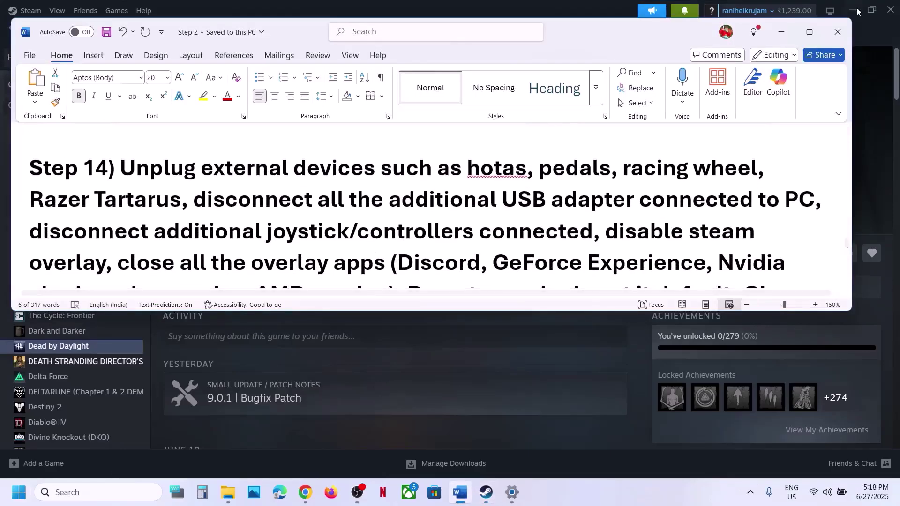
left_click(809, 32)
scroll(190, 264, "up", 2)
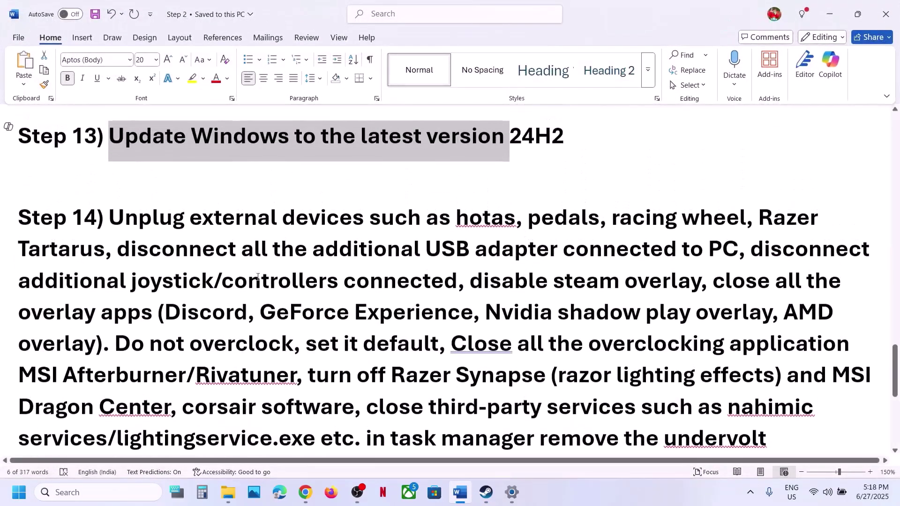
left_click_drag(185, 223, 701, 281)
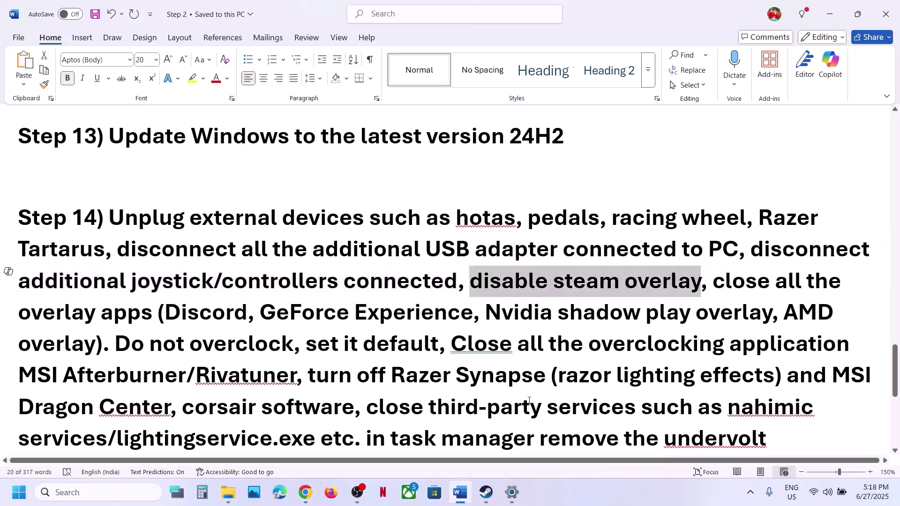
Turn off the Steam Overlay while in-game in Dead by Daylight's Steam properties and close them.
left_click(486, 492)
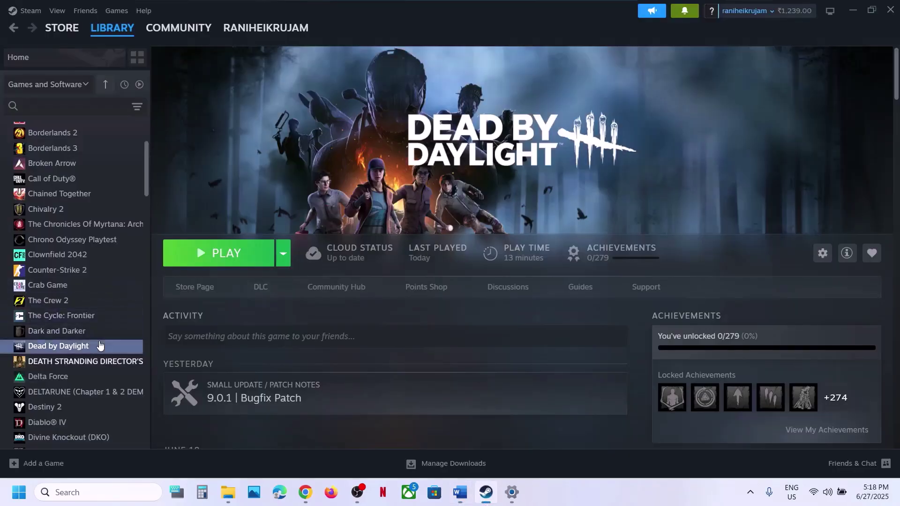
right_click(99, 346)
left_click(141, 429)
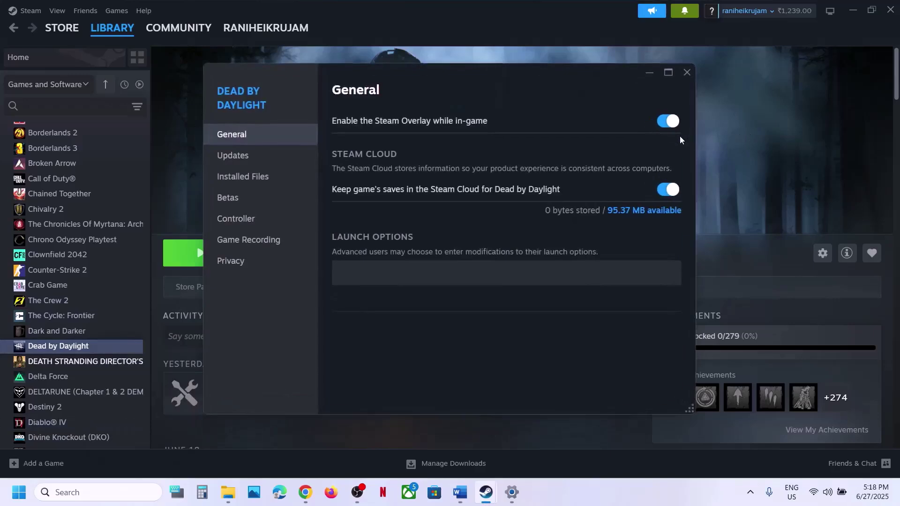
left_click(668, 120)
left_click(687, 72)
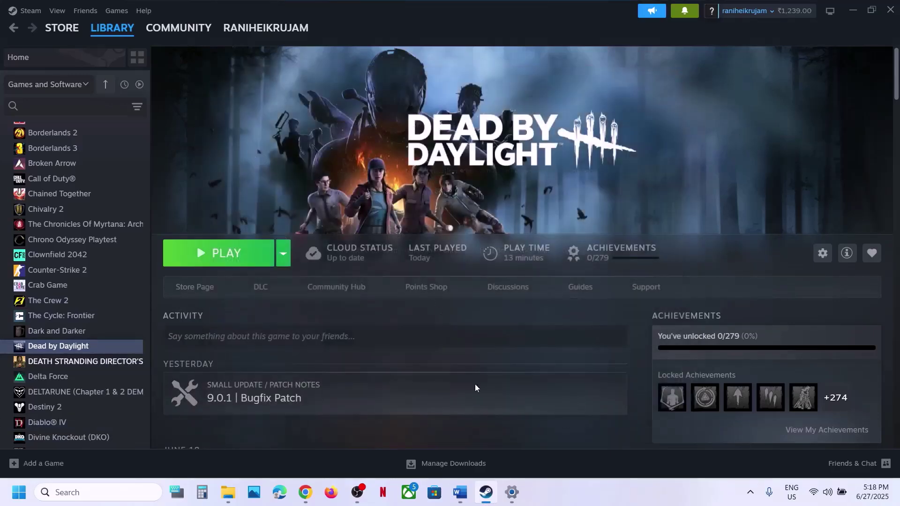
Highlight Discord among Step 14's overlay apps in Word and open the NVIDIA App's settings to inspect the NVIDIA overlay option.
left_click(460, 492)
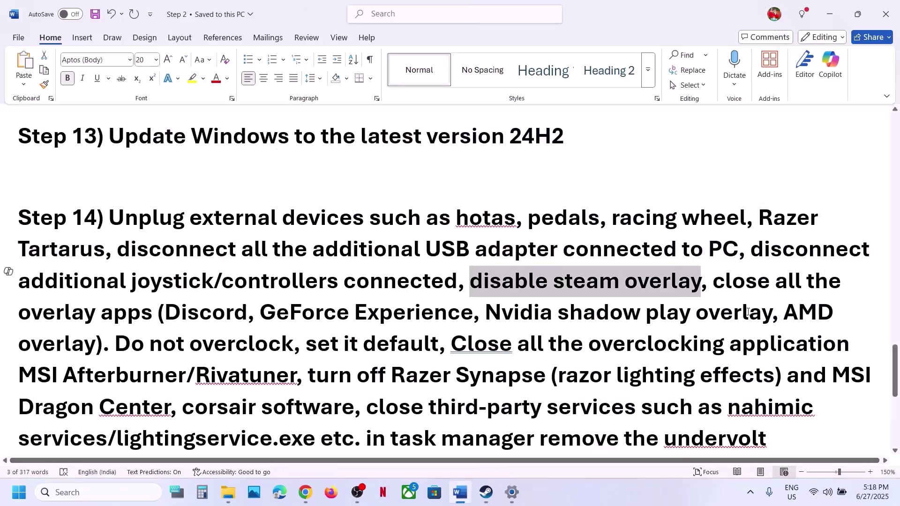
left_click_drag(180, 312, 222, 314)
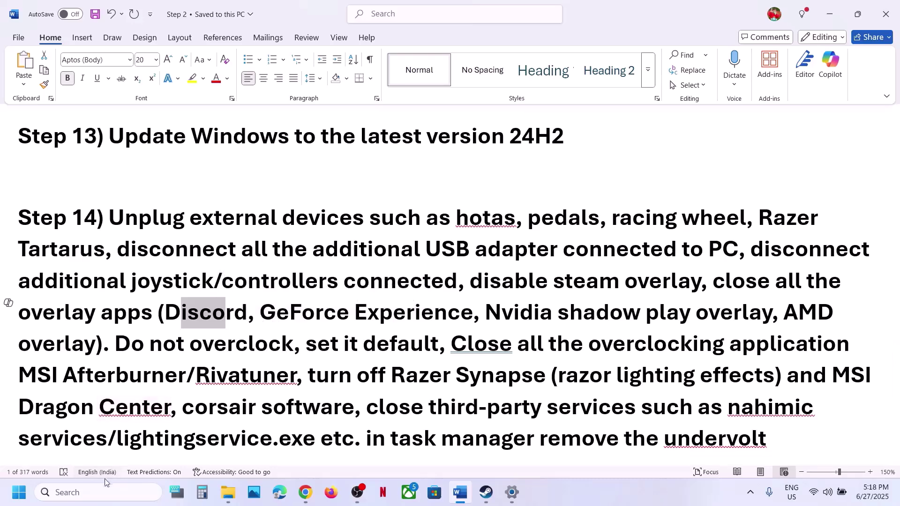
left_click(98, 491)
type("nvi")
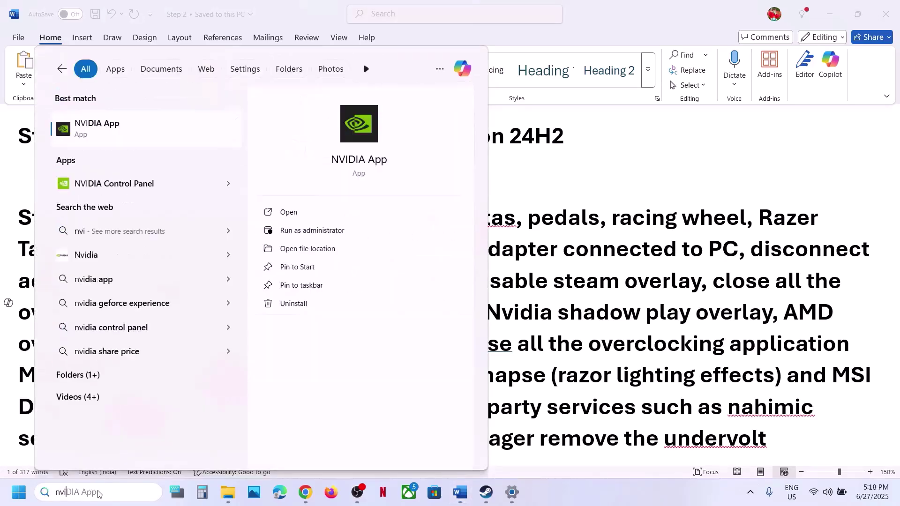
key("Return")
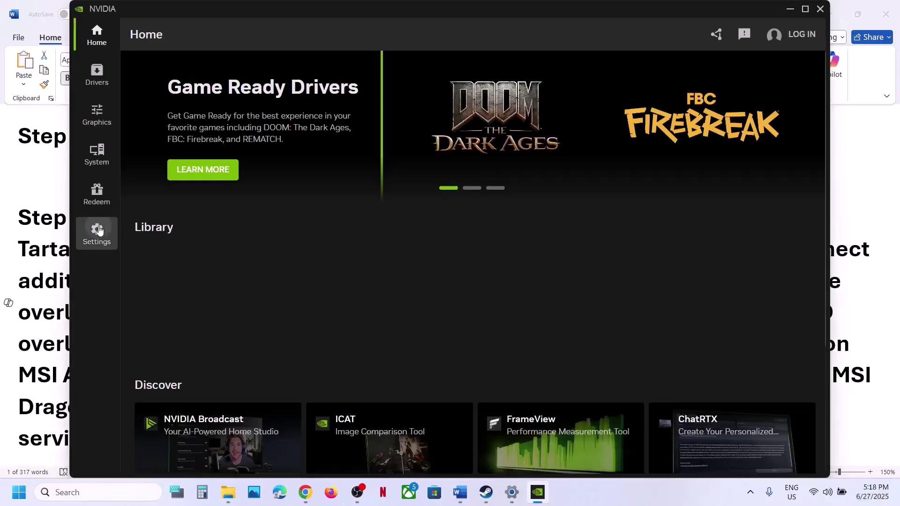
left_click(108, 229)
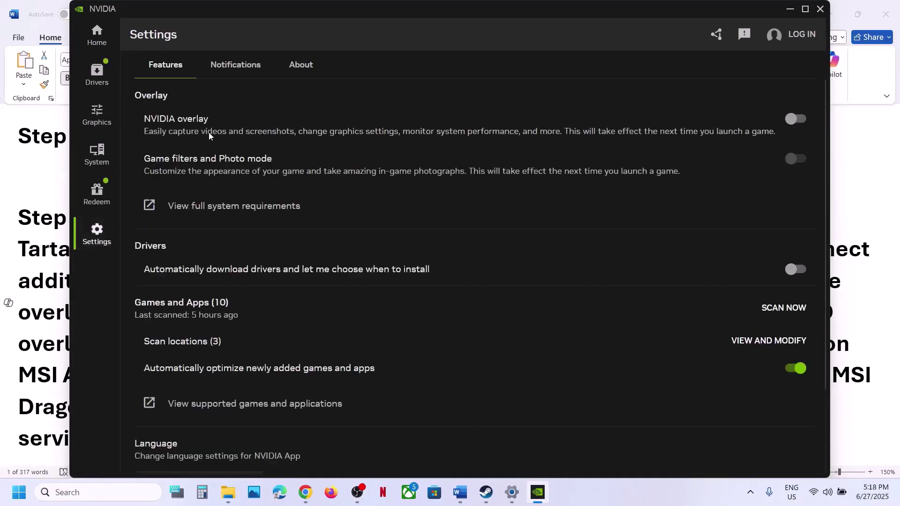
Return to Word and highlight "close all the overlay apps" and "GeForce" in Step 14.
left_click(868, 202)
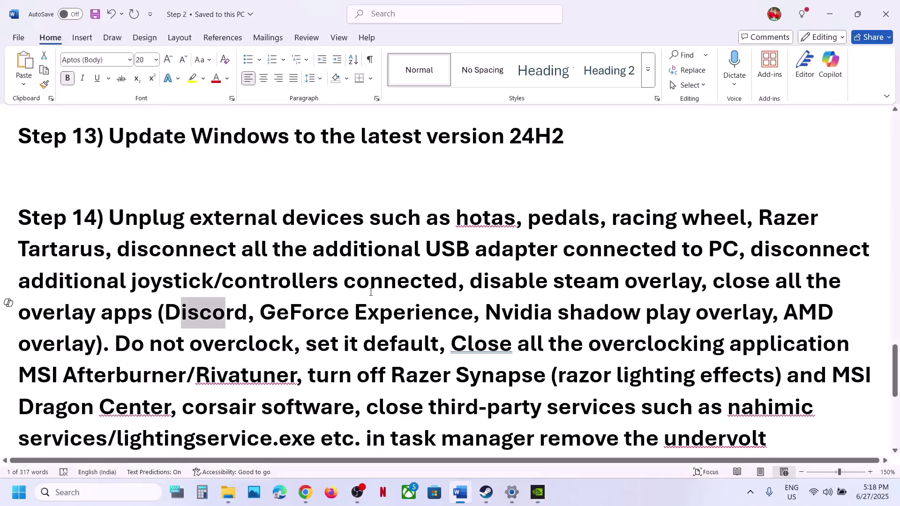
left_click_drag(482, 284, 153, 315)
left_click(712, 298)
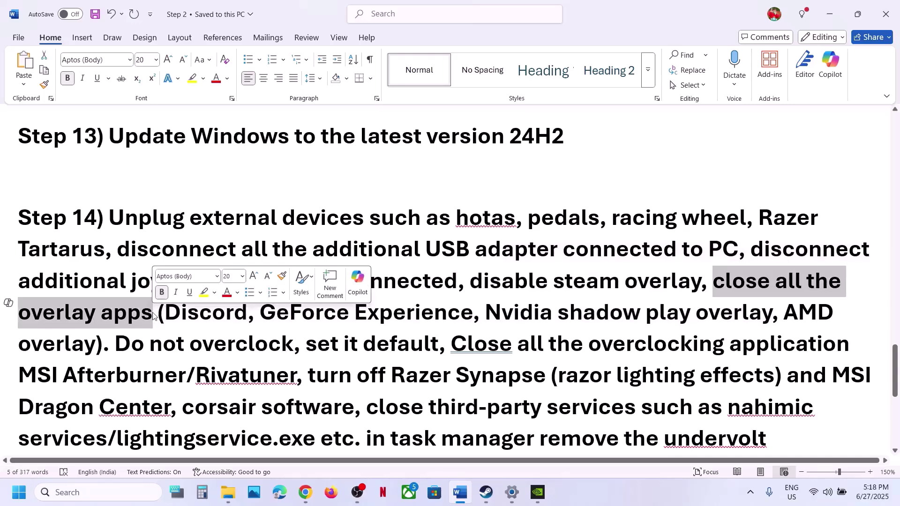
double_click(304, 312)
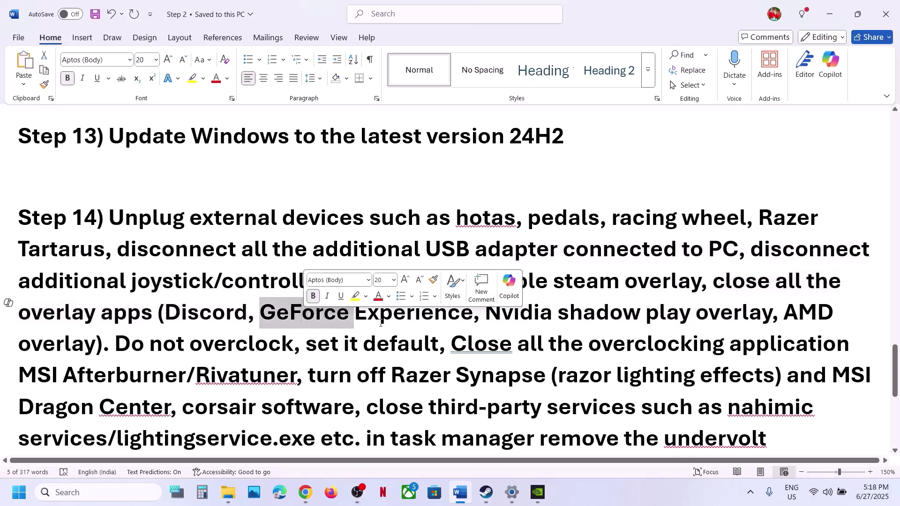
Open Dead by Daylight's graphics settings from the NVIDIA App library, examine the recommended values, and minimize the app.
left_click(538, 493)
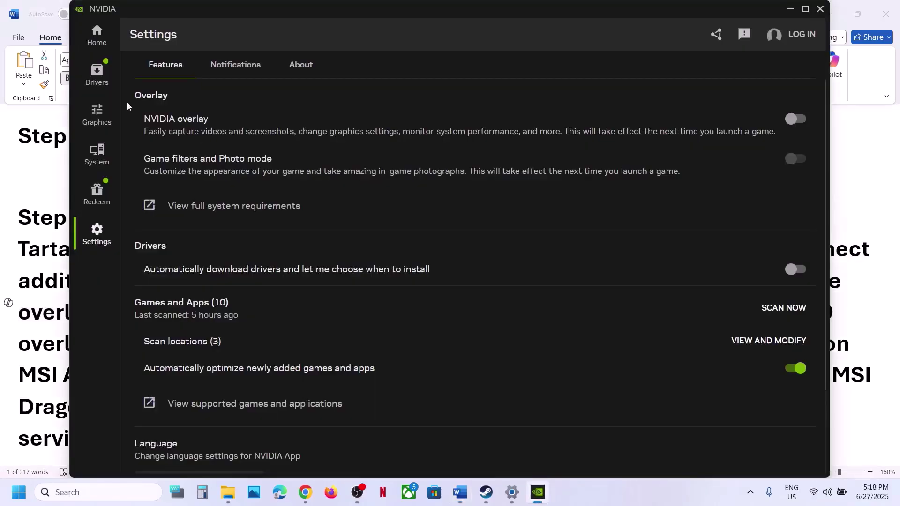
left_click(92, 32)
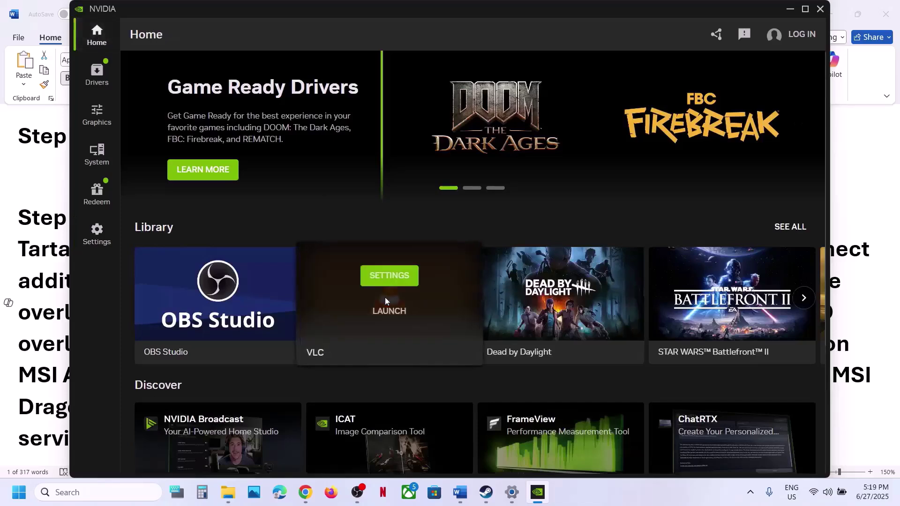
scroll(454, 264, "down", 2)
mouse_move(565, 241)
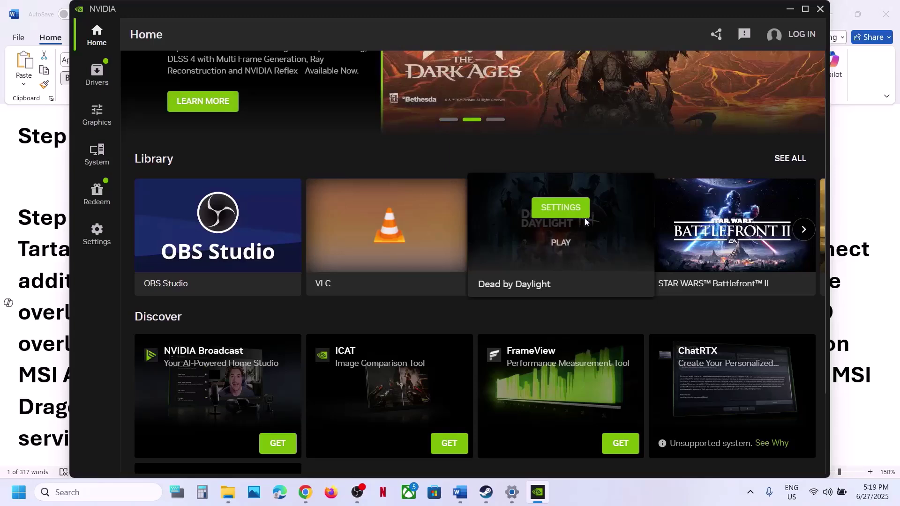
left_click(567, 210)
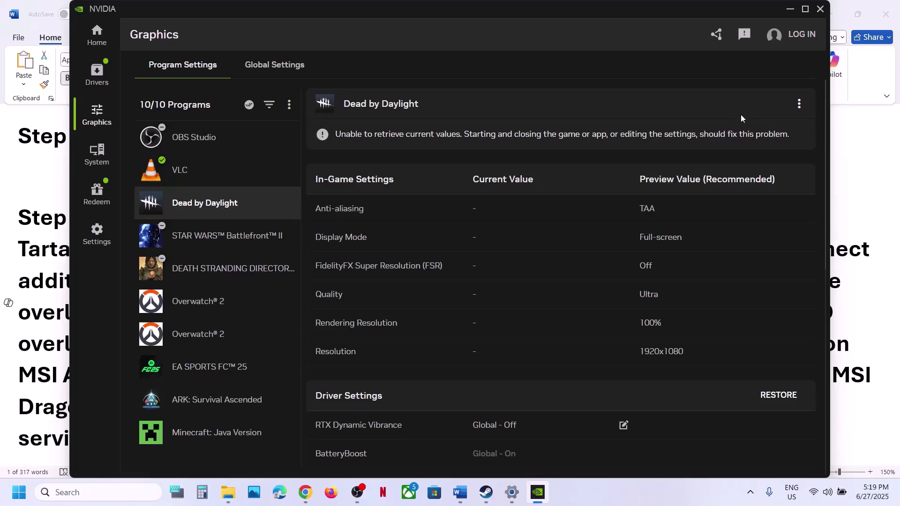
left_click(790, 10)
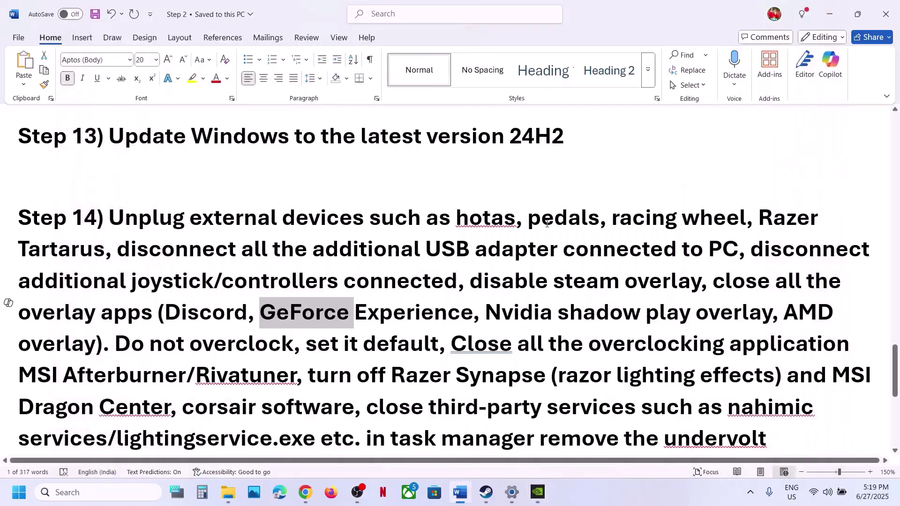
Exit the NVIDIA app running in the background and return to the Word document.
left_click(751, 492)
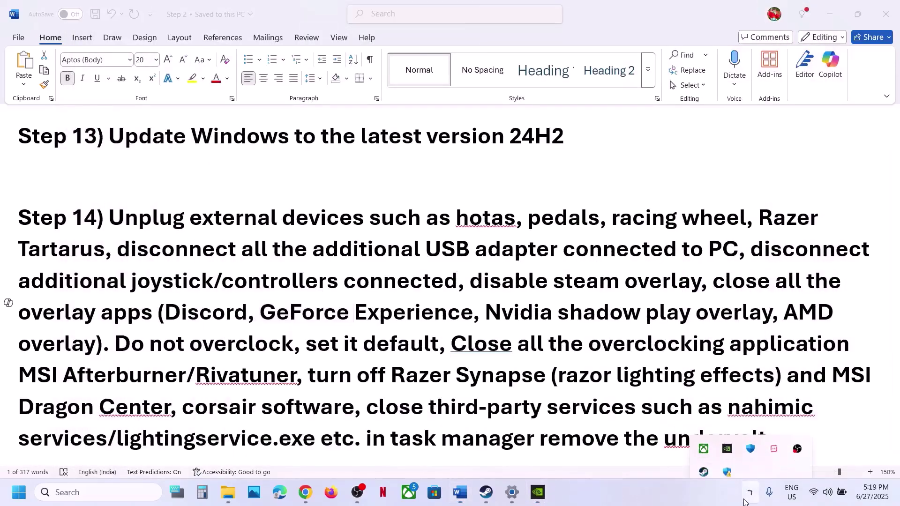
right_click(726, 435)
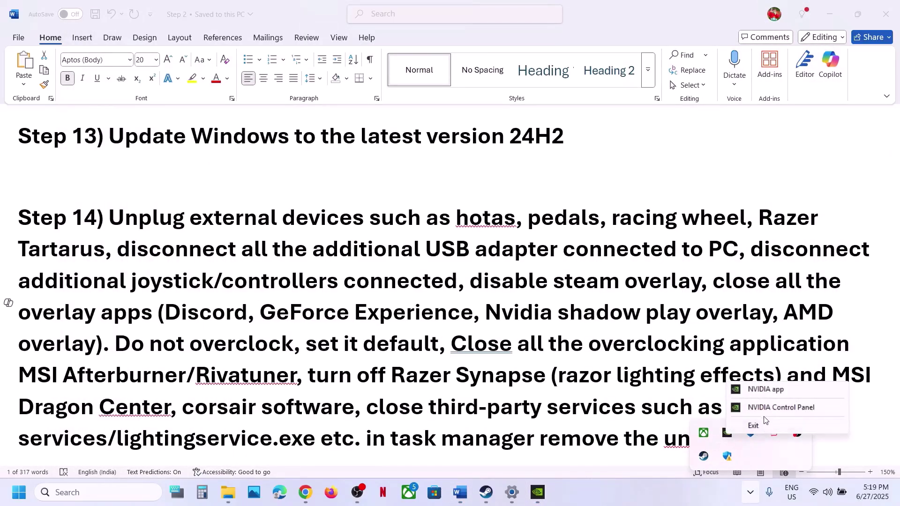
left_click(760, 427)
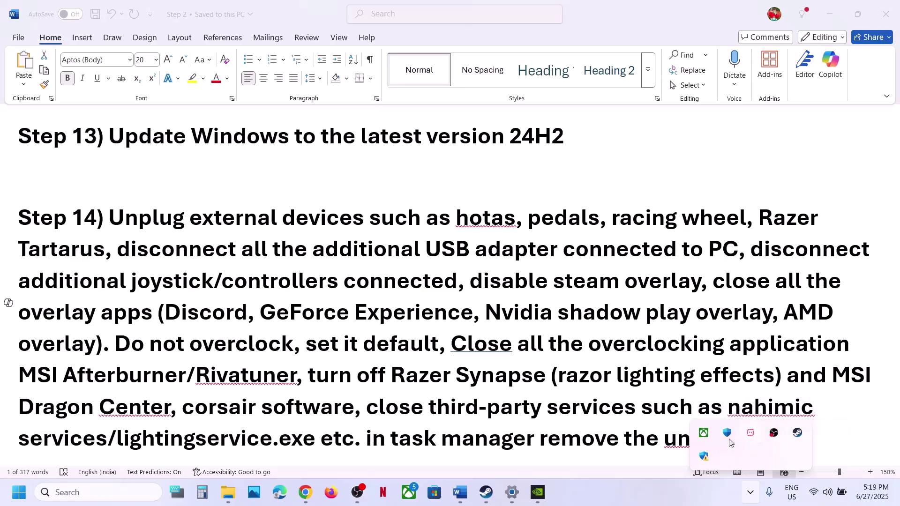
left_click(476, 350)
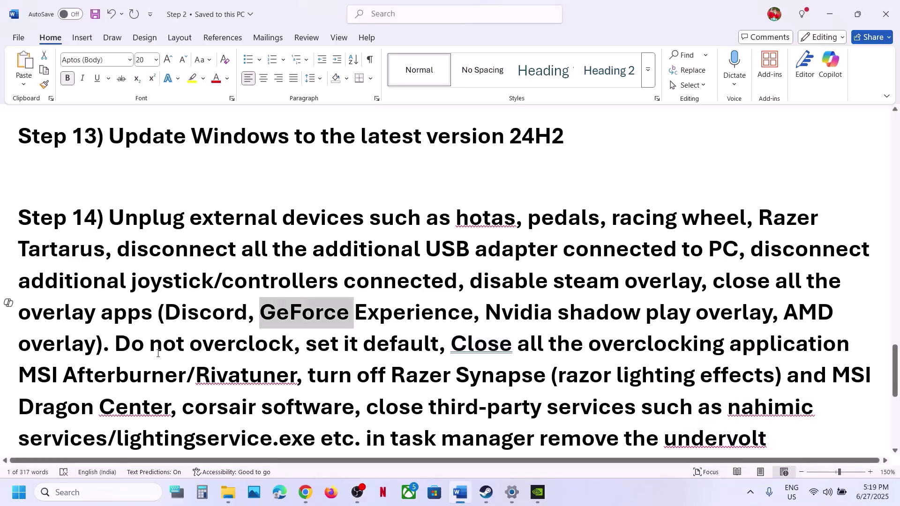
Highlight "Do not overclock" and "Close all the overclocking application MSI Afterburner/Rivatuner" in Step 14.
left_click_drag(124, 345, 290, 345)
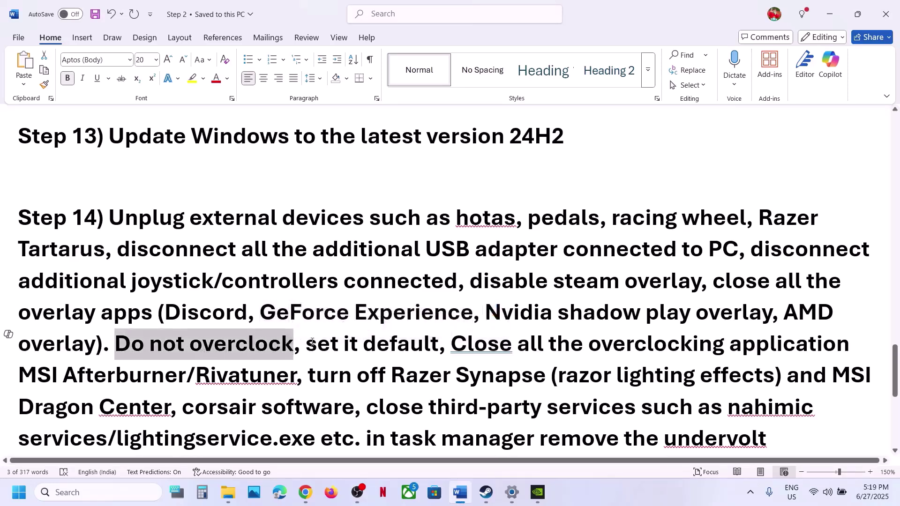
left_click_drag(306, 345, 294, 382)
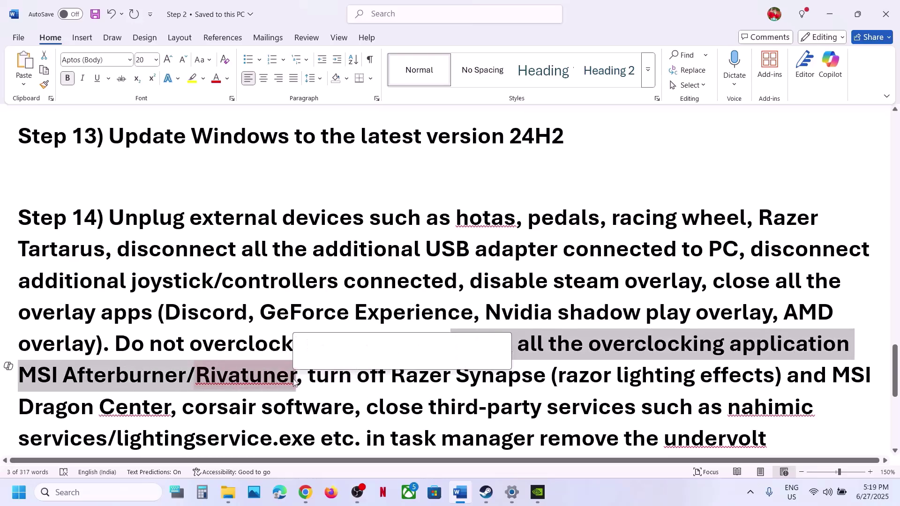
scroll(547, 258, "down", 1)
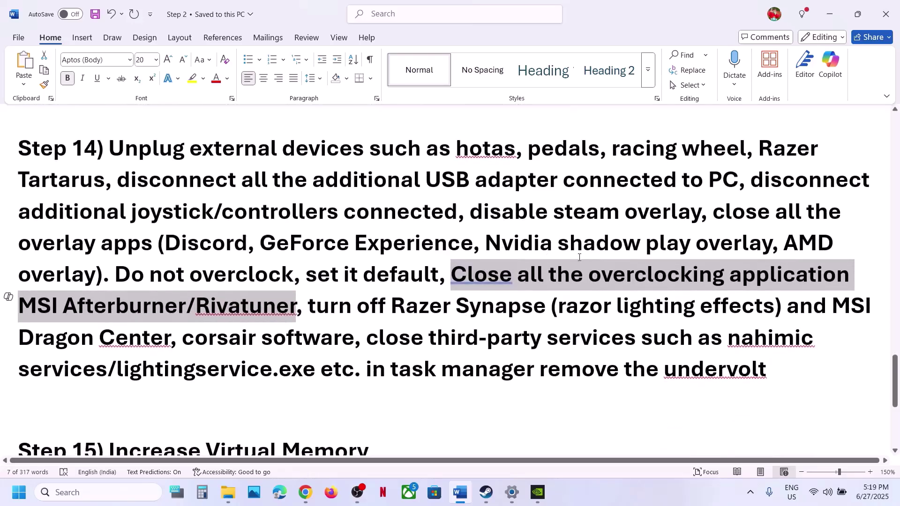
Highlight "remove the undervolt" at the end of Step 14 and "Increase Virtual Memory" in the Step 15 heading.
left_click(406, 324)
left_click_drag(310, 307, 750, 373)
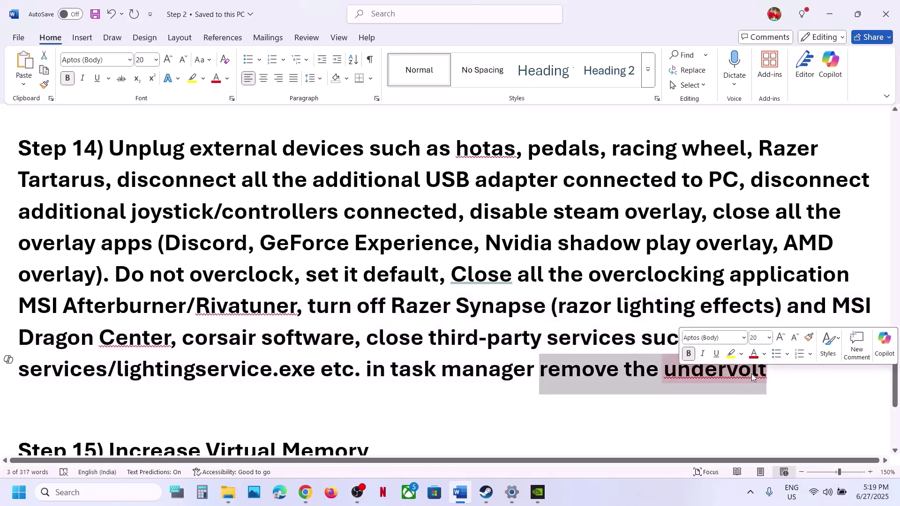
left_click(385, 337)
scroll(384, 328, "down", 2)
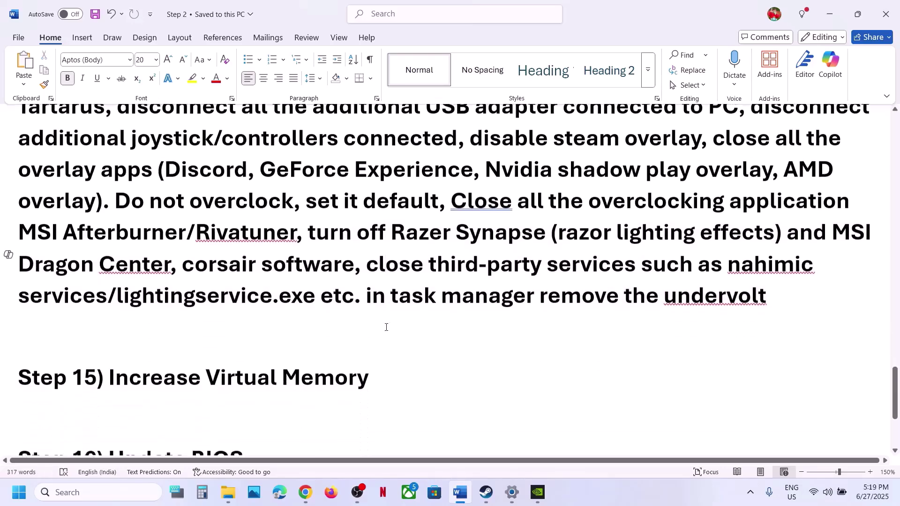
left_click_drag(154, 369, 368, 370)
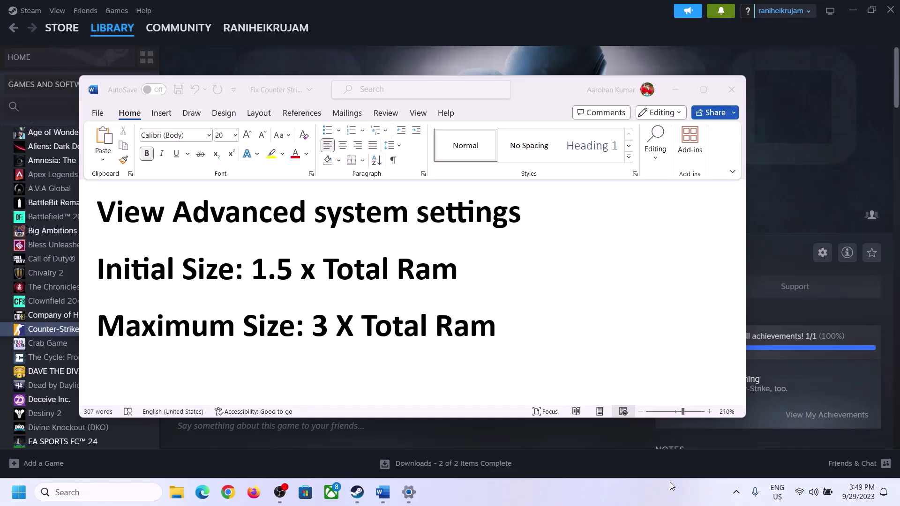
Copy "View Advanced system settings" from the Word document, search Windows for it and open the matching Control Panel entry.
left_click(128, 217)
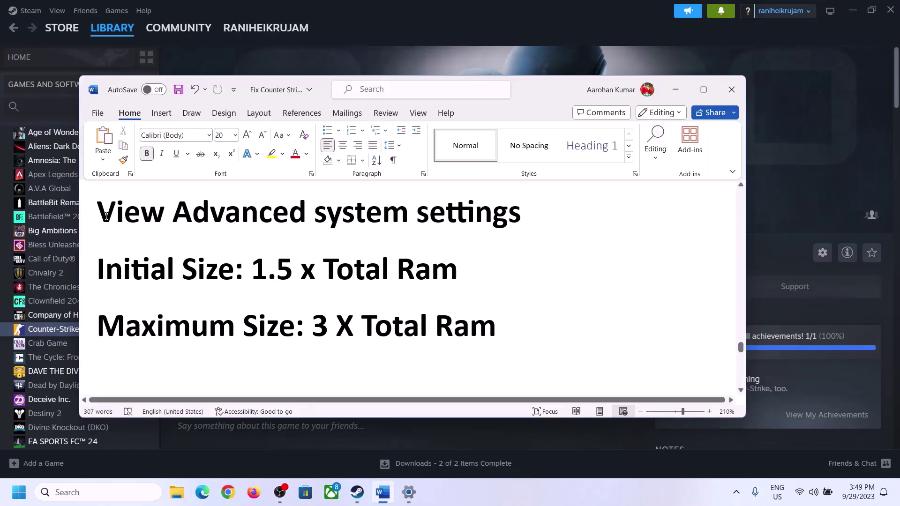
left_click_drag(106, 217, 493, 226)
key("ctrl+c")
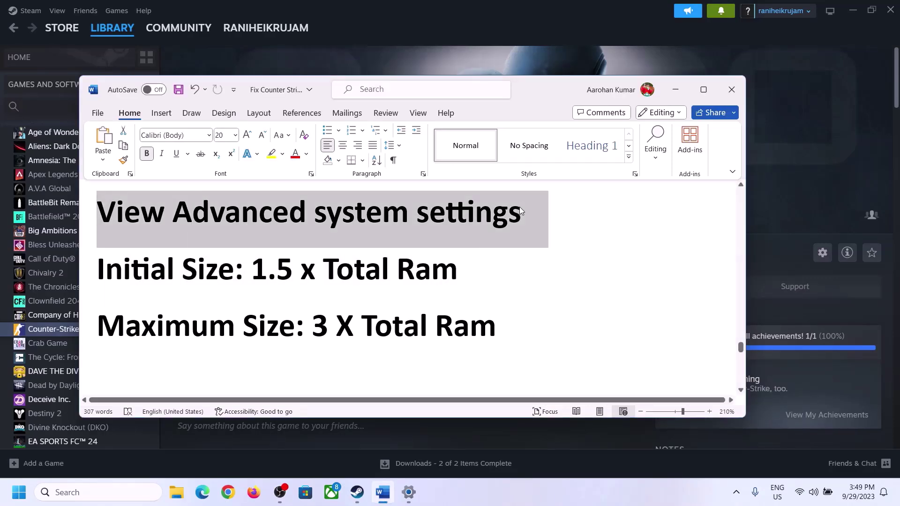
left_click(103, 492)
key("ctrl+v")
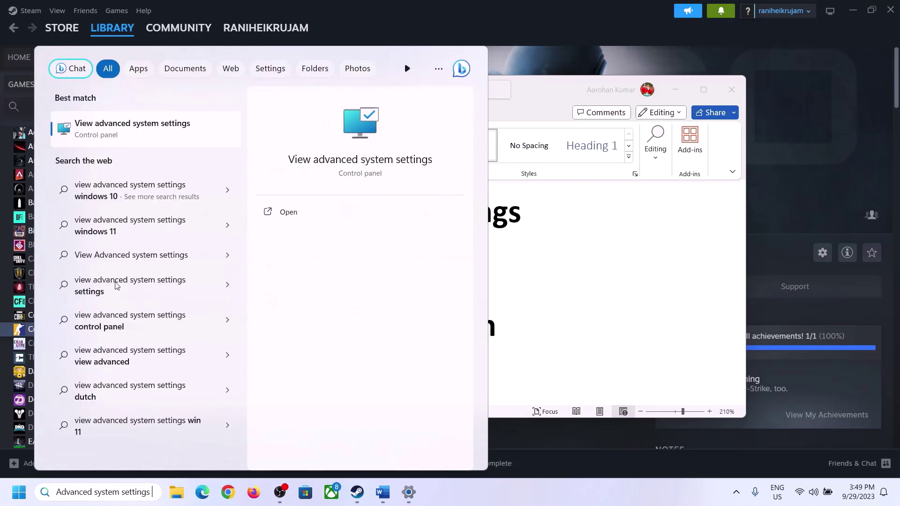
left_click(126, 135)
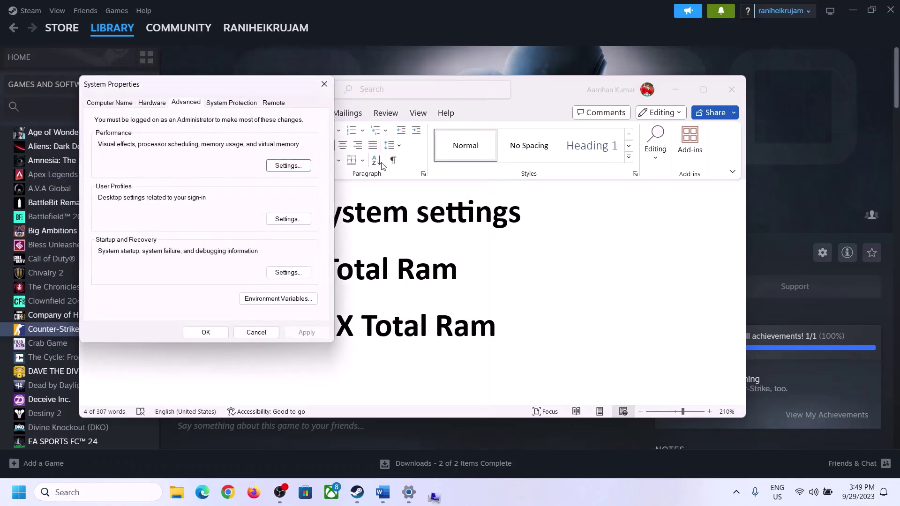
Open the Virtual Memory settings from the performance options, disable automatic paging file management and choose a custom size for drive C:.
left_click_drag(186, 92, 402, 163)
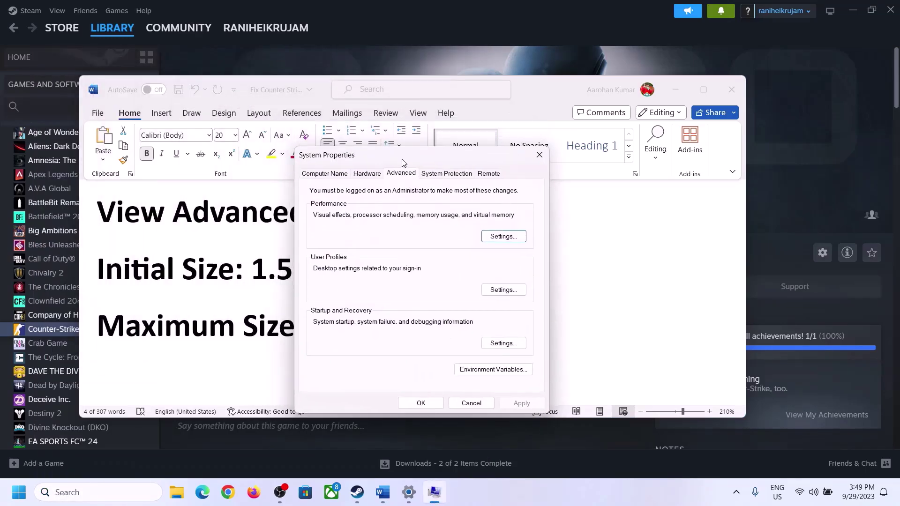
left_click(504, 237)
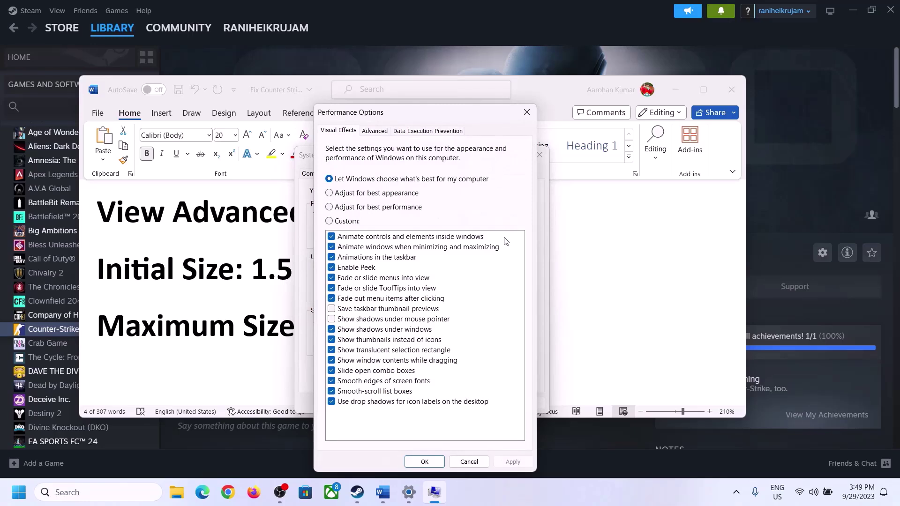
left_click(375, 131)
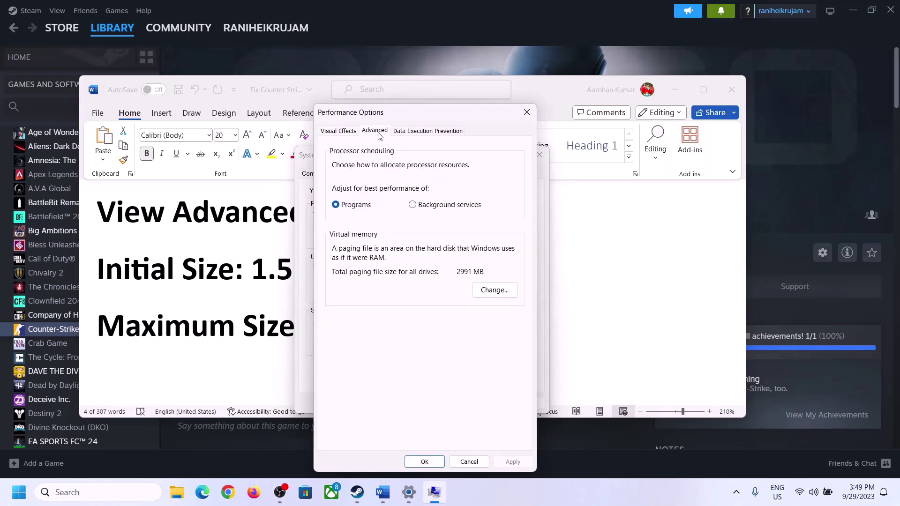
left_click(494, 290)
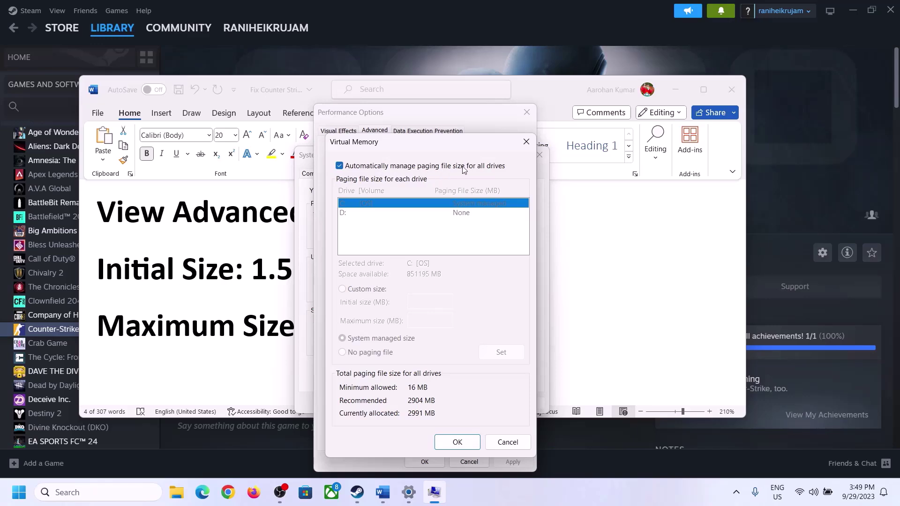
left_click(339, 165)
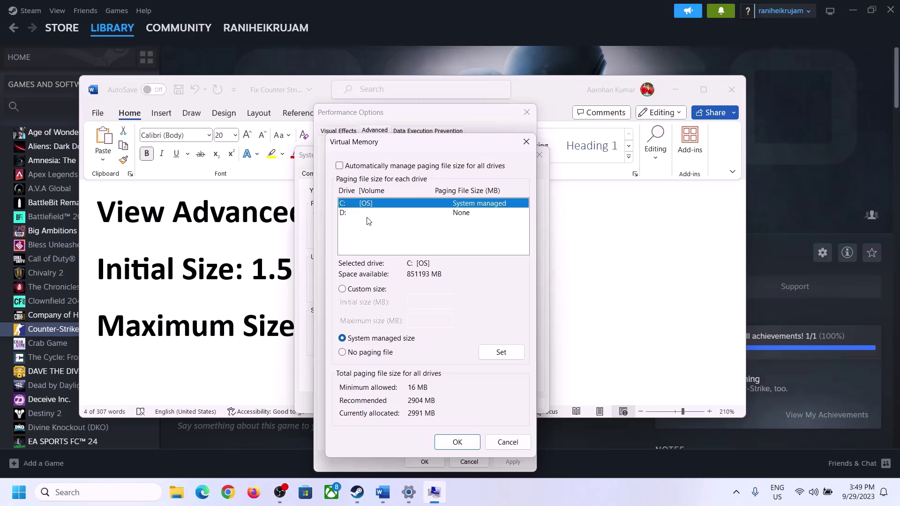
left_click(342, 290)
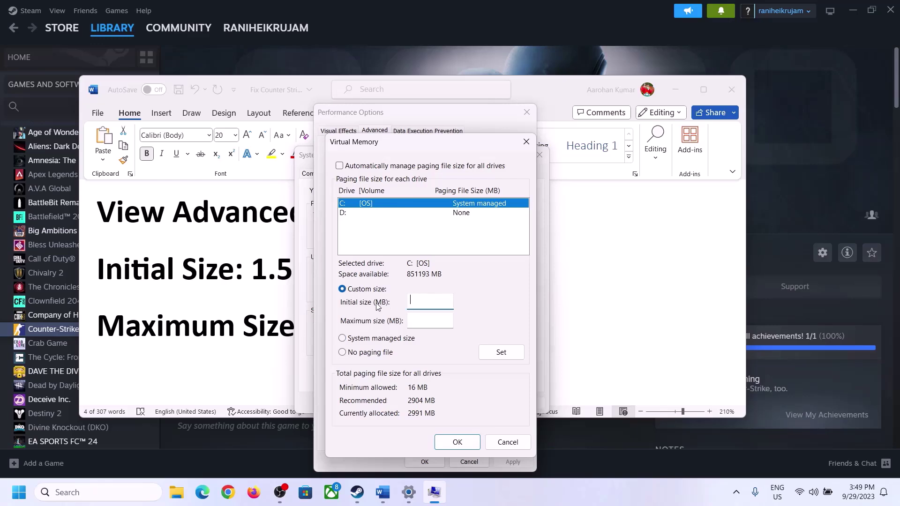
Highlight the initial size formula "1.5 x Total Ram" in Word and check the installed RAM on the Windows Settings About page.
left_click(243, 279)
left_click_drag(252, 271, 466, 271)
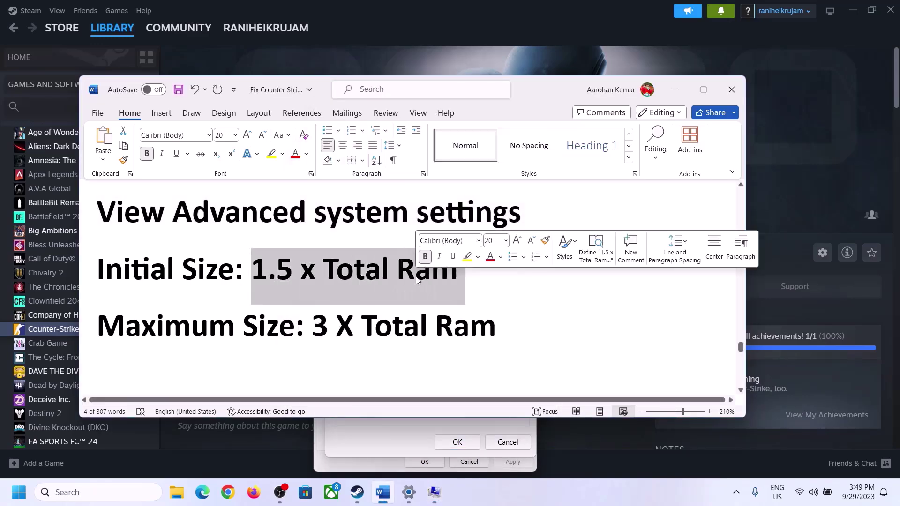
left_click(409, 493)
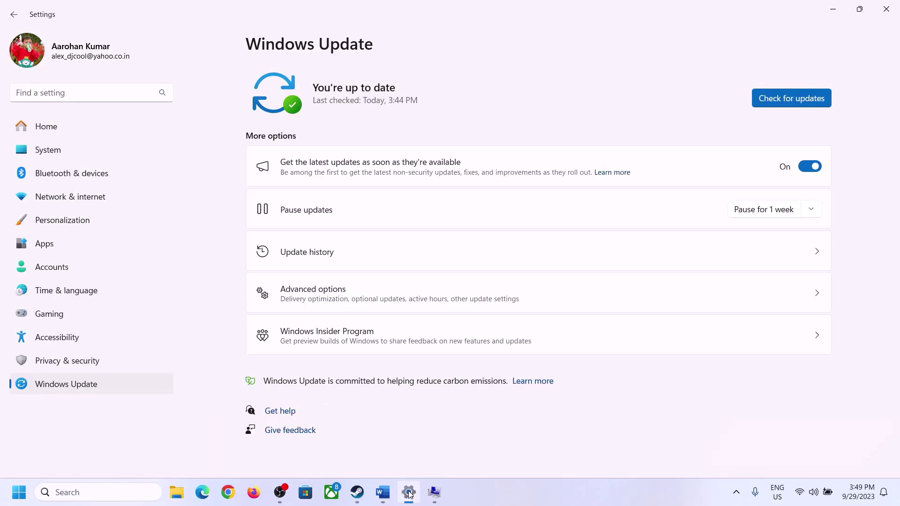
left_click(40, 151)
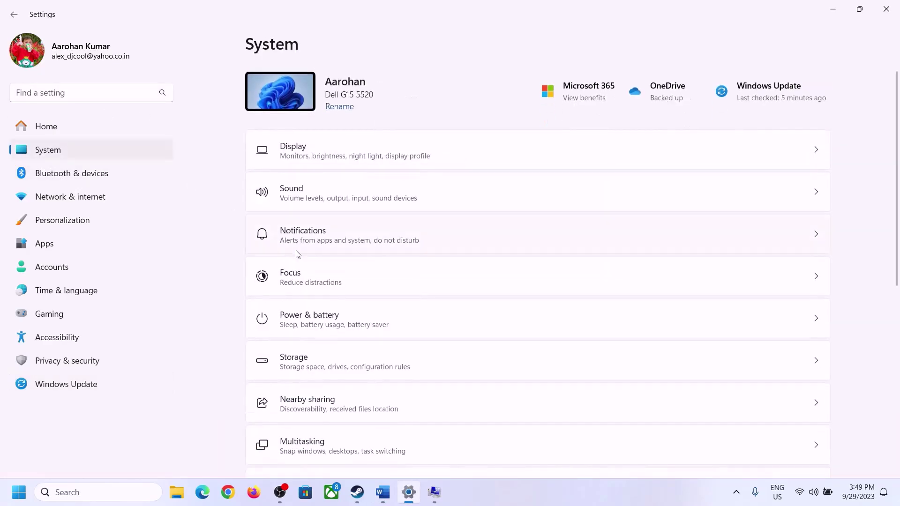
scroll(313, 396, "down", 8)
left_click(296, 443)
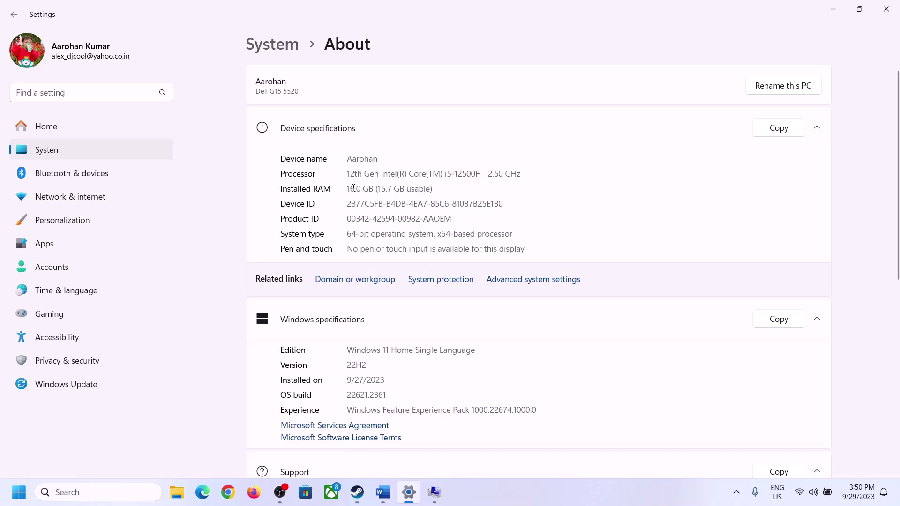
left_click_drag(354, 188, 343, 190)
left_click(362, 189)
left_click_drag(356, 184, 347, 186)
Return to Virtual Memory, run "calc" to open Calculator, and arrange it beside the size formulas in Word.
left_click(435, 496)
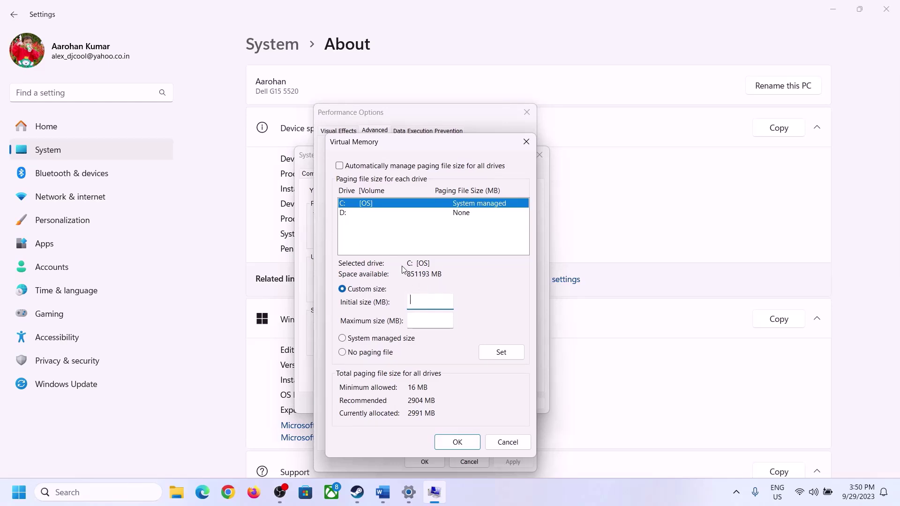
mouse_move(408, 492)
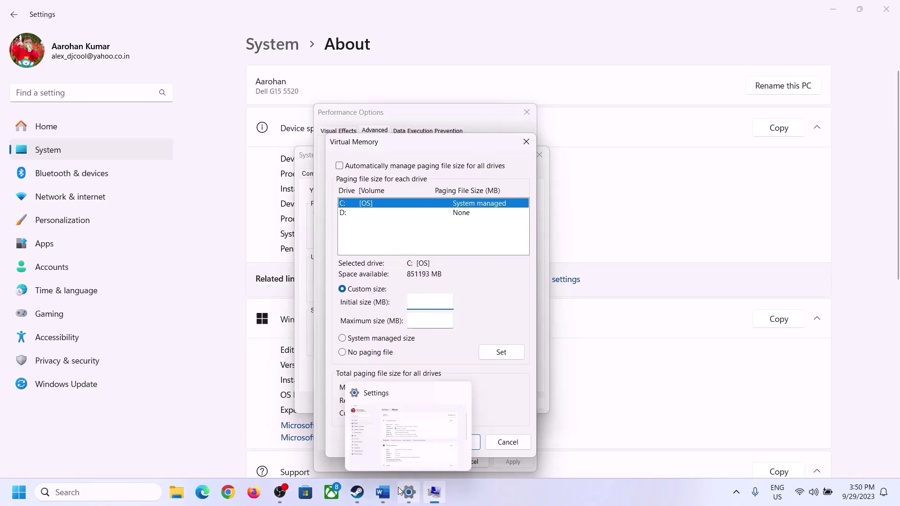
mouse_move(406, 433)
key("super+r")
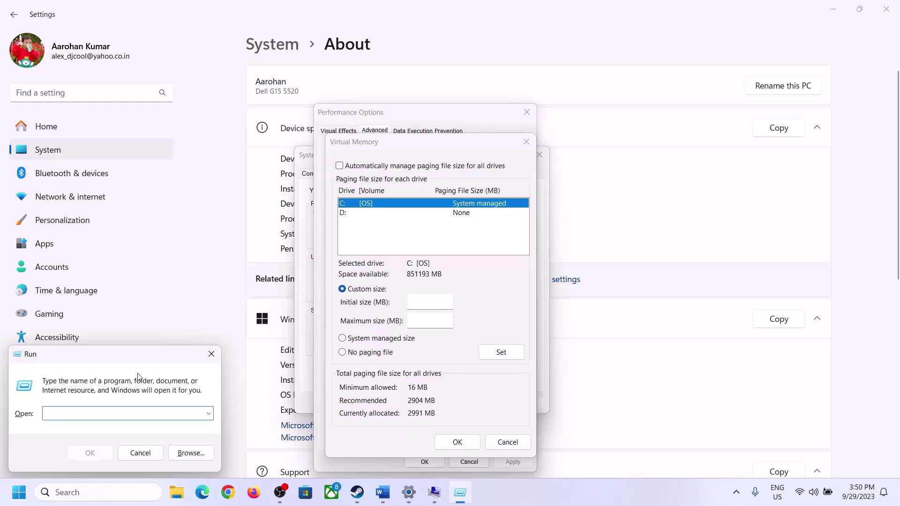
type("calc")
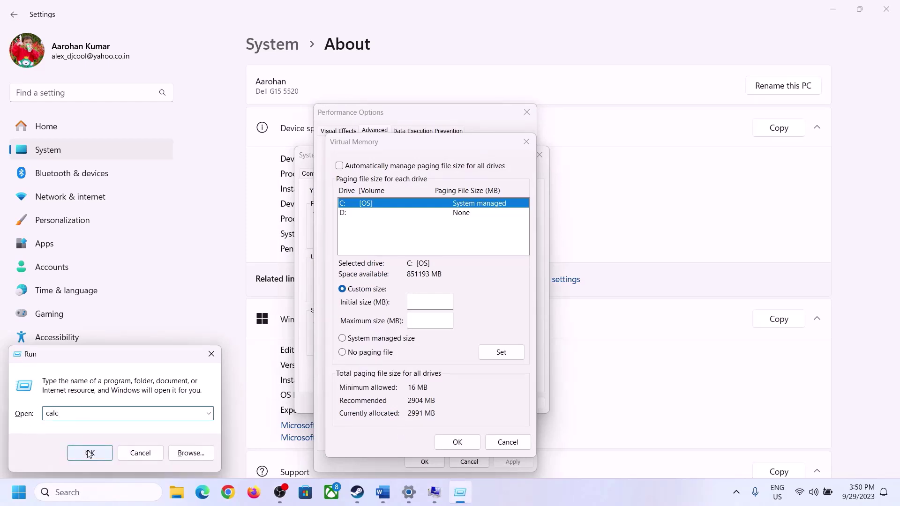
left_click(90, 452)
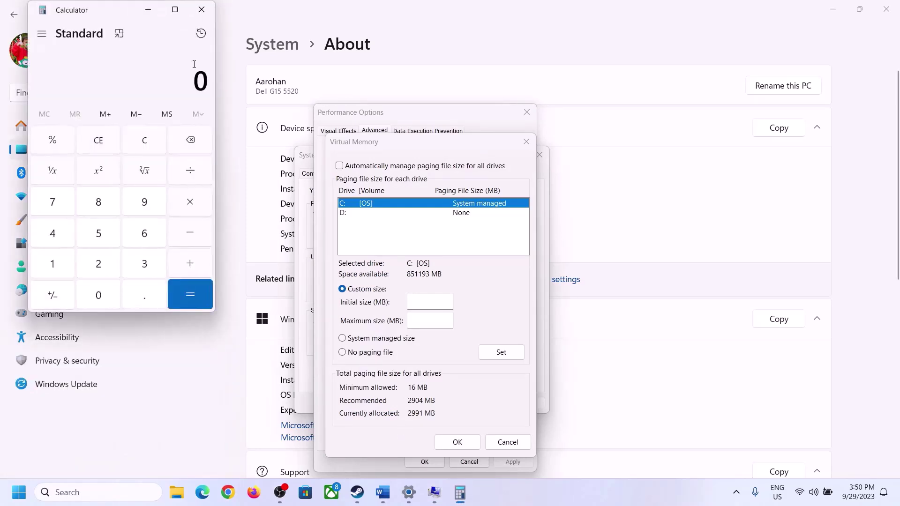
left_click_drag(112, 19, 657, 158)
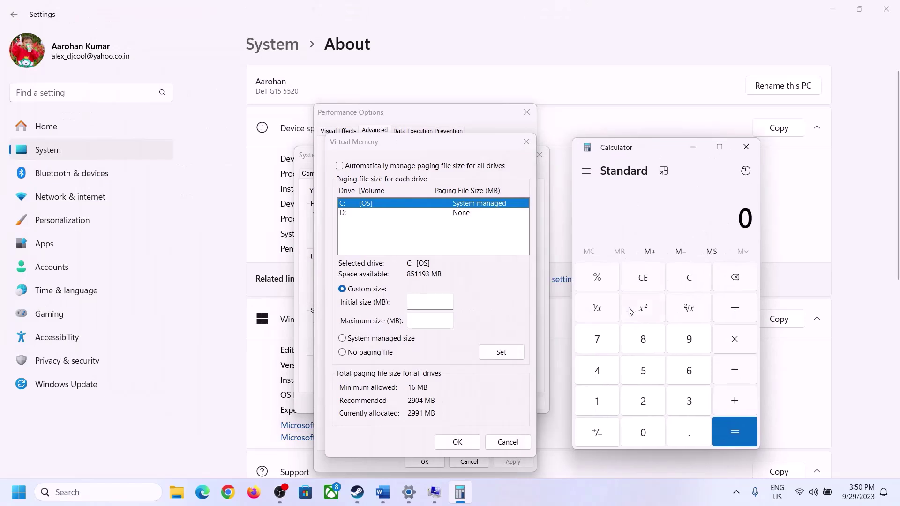
left_click(382, 490)
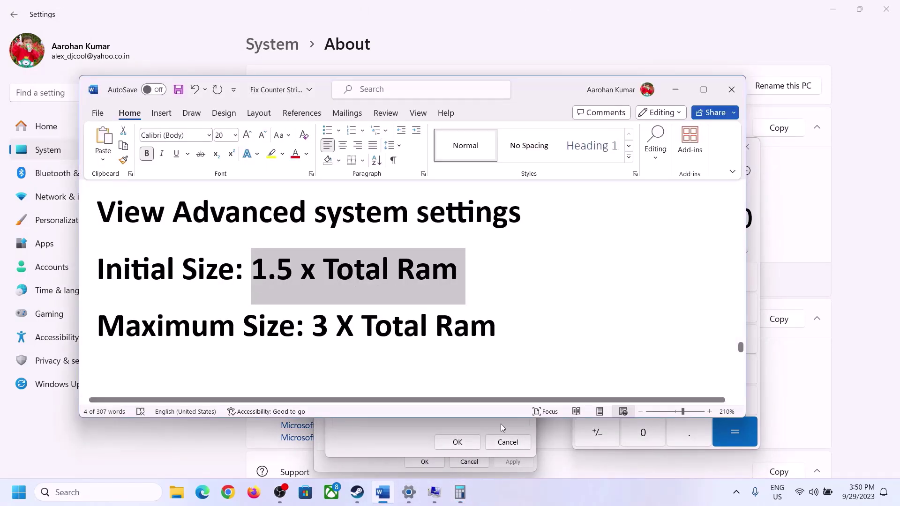
left_click(461, 492)
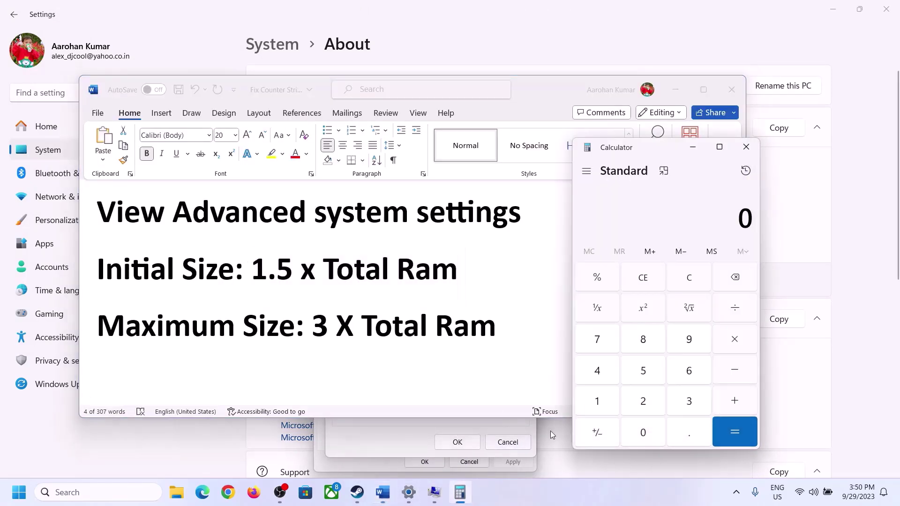
left_click(599, 402)
left_click(687, 375)
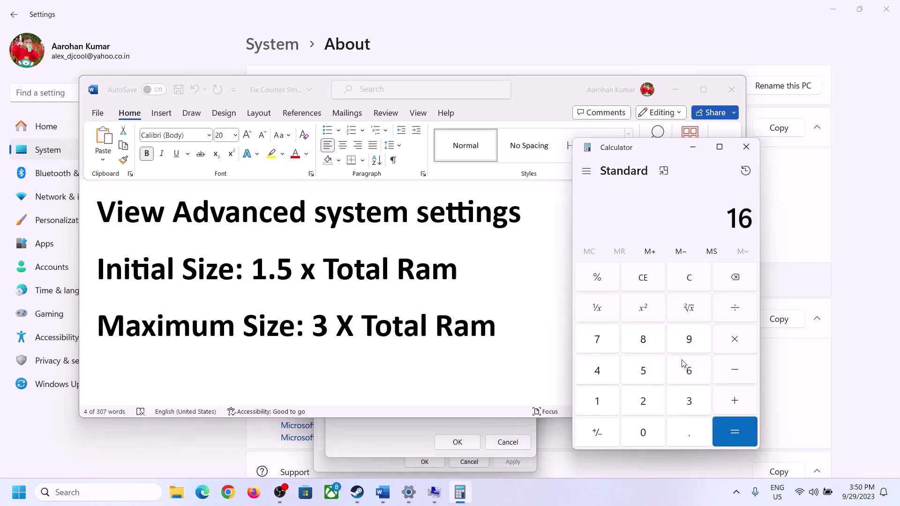
left_click(689, 278)
Multiply 16 by 1024 in Calculator to convert the installed RAM from GB to MB.
left_click(603, 401)
left_click(689, 370)
left_click(735, 346)
left_click(596, 400)
left_click(652, 442)
left_click(647, 406)
left_click(603, 375)
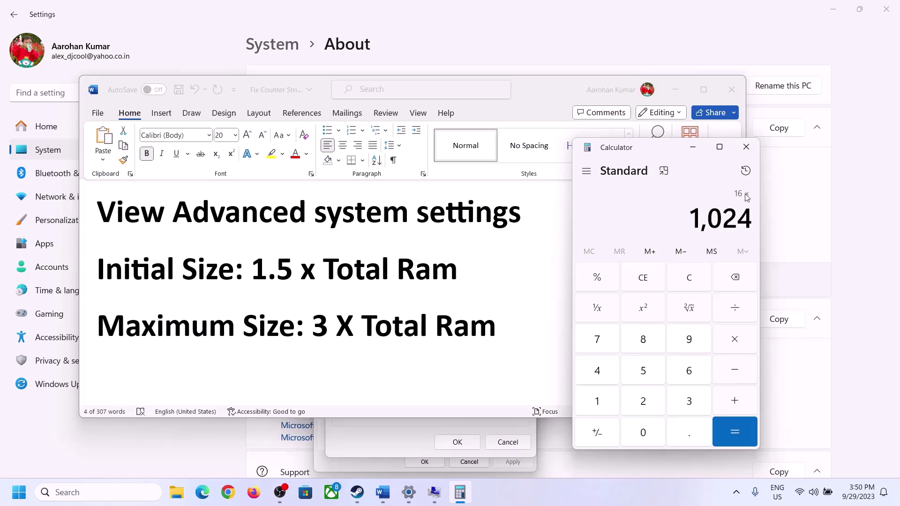
left_click(734, 432)
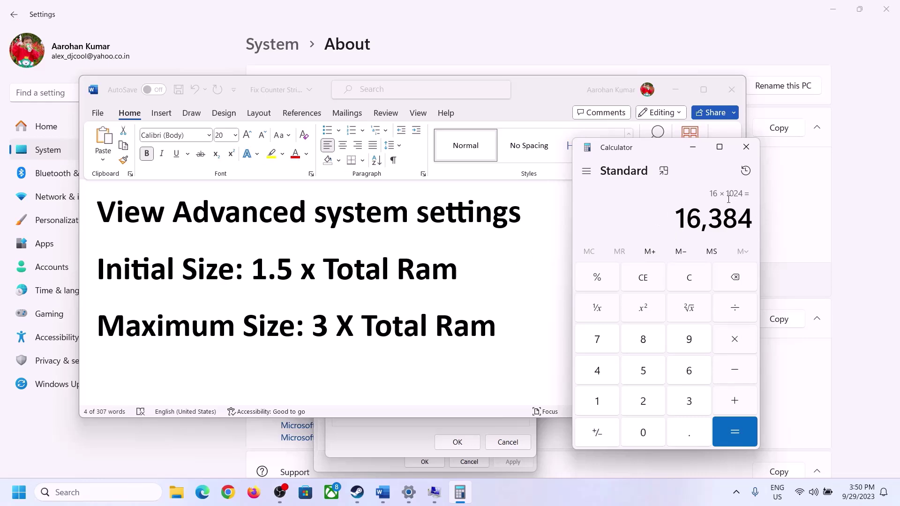
Multiply the converted RAM value 16384 by 1.5 in Calculator to work out the initial paging file size.
left_click(735, 340)
left_click(610, 404)
left_click(687, 435)
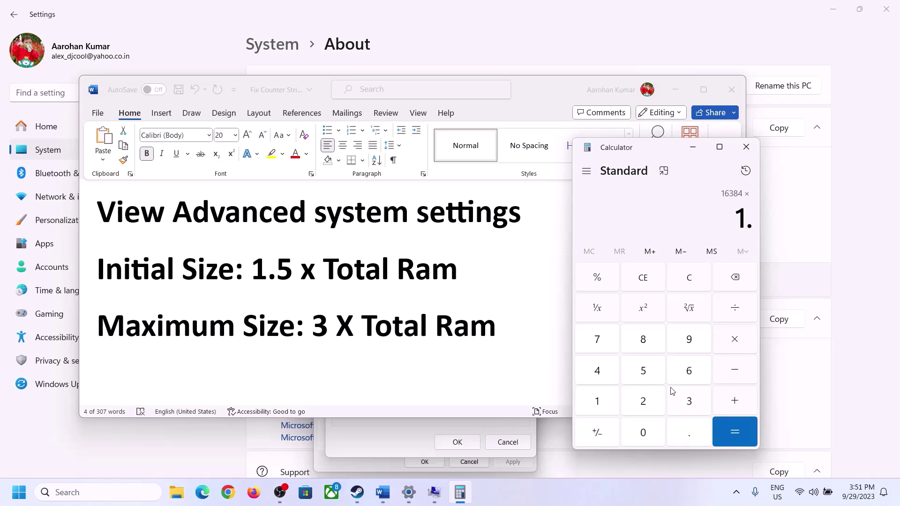
left_click(652, 376)
left_click(732, 425)
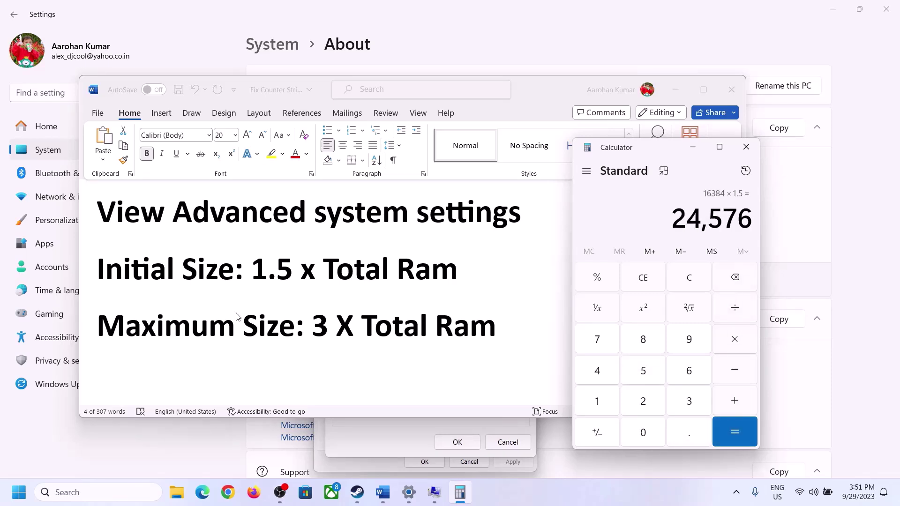
Return to Virtual Memory and enter 24576 MB as the custom initial size for drive C:.
left_click(414, 424)
left_click(423, 301)
type("2")
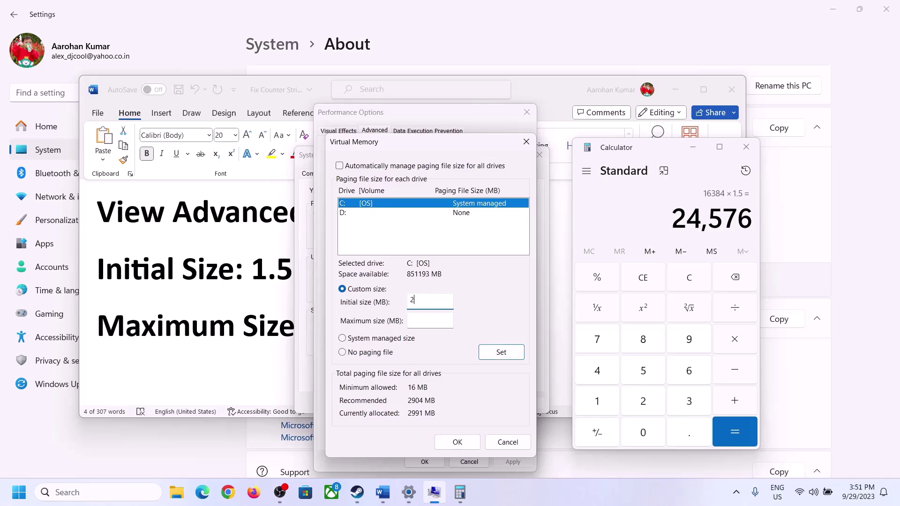
type("4576")
left_click(450, 320)
Clear the Calculator result and recheck the installed RAM on the Settings About page before returning to Calculator.
key("alt+Tab")
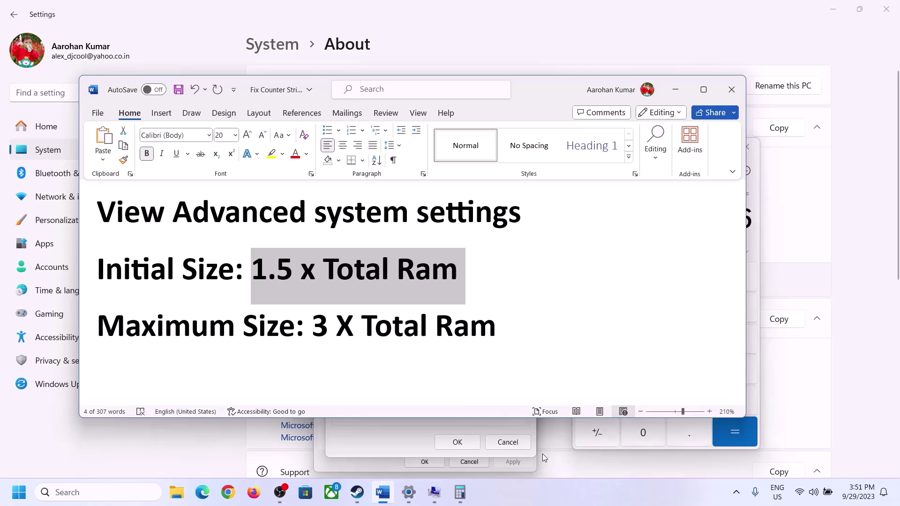
left_click(756, 245)
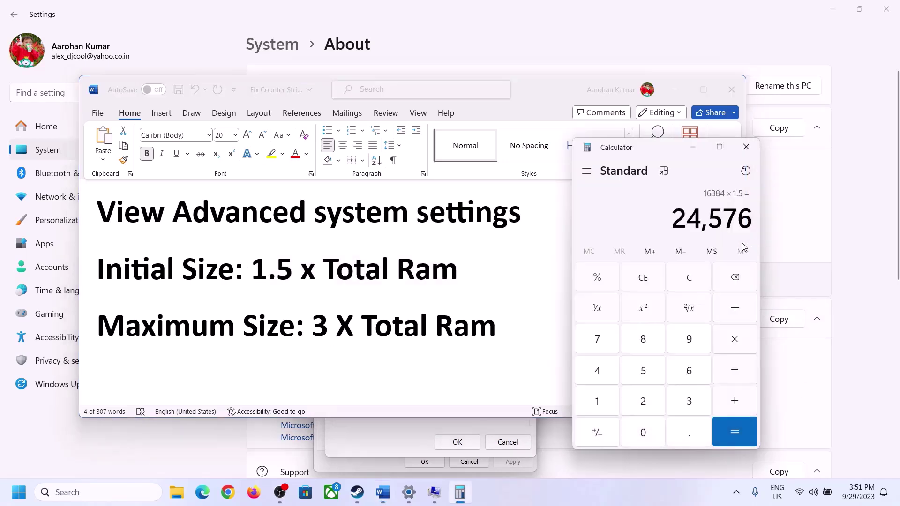
left_click(698, 278)
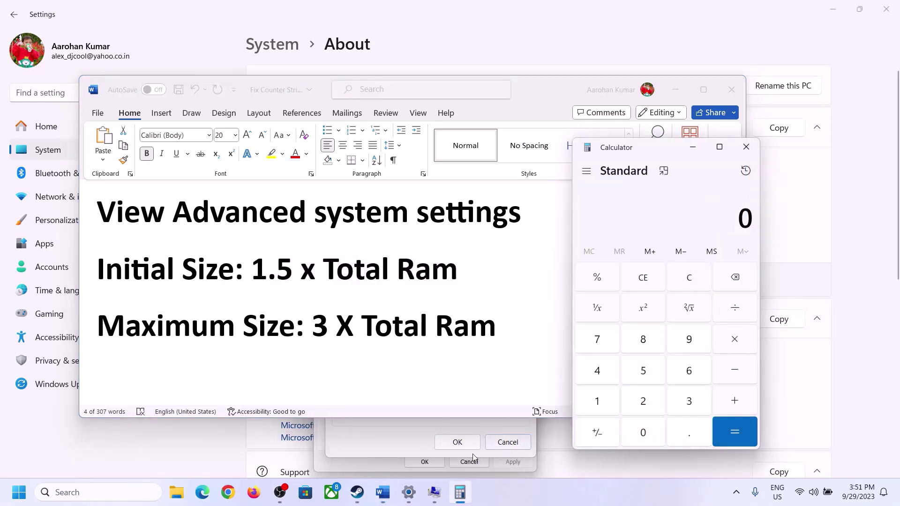
left_click(408, 492)
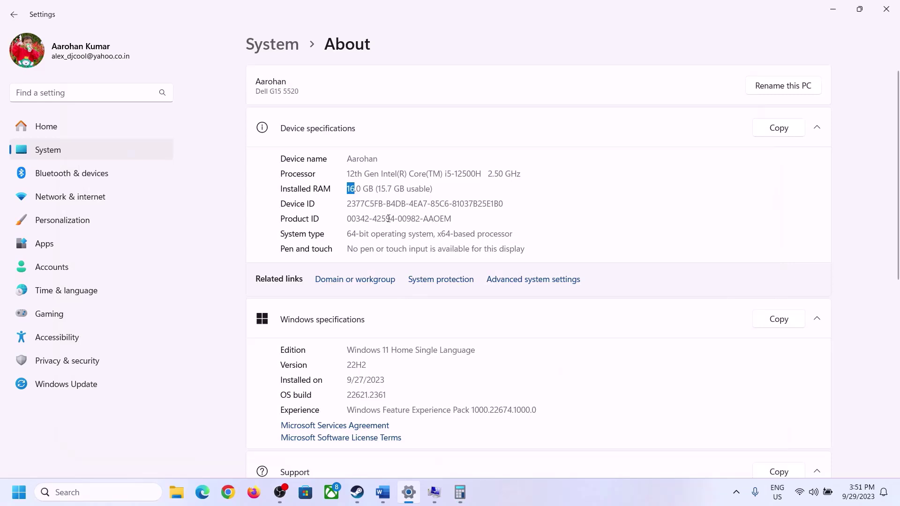
left_click(460, 492)
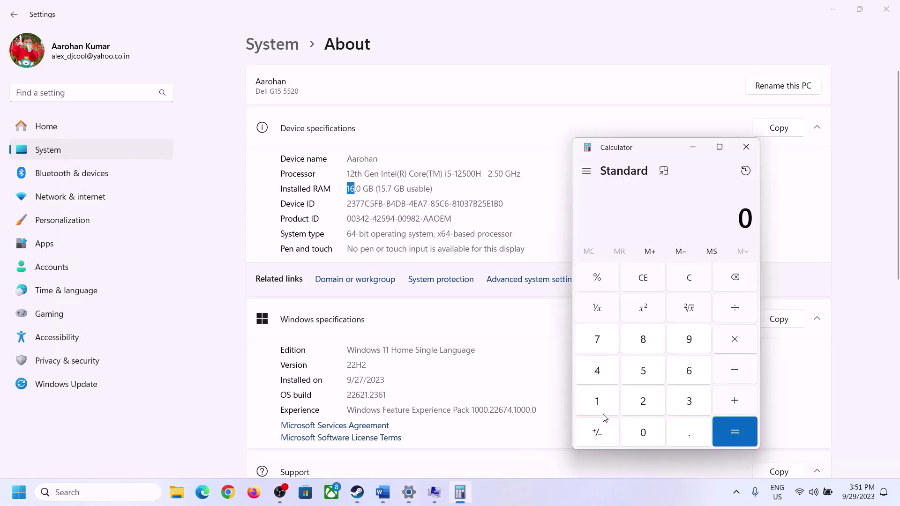
Multiply 16 by 1024 in Calculator to get the total RAM in MB again.
left_click(605, 401)
left_click(676, 374)
left_click(725, 340)
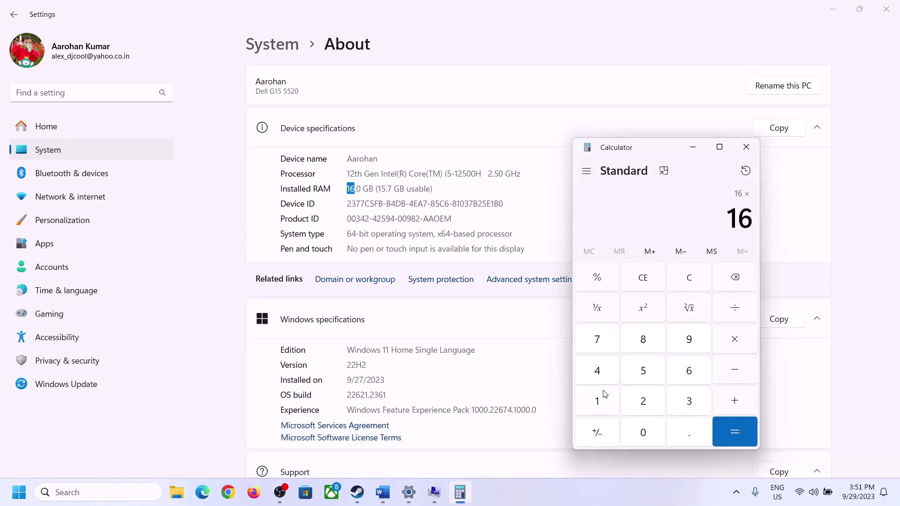
left_click(604, 396)
left_click(634, 428)
left_click(641, 398)
left_click(600, 375)
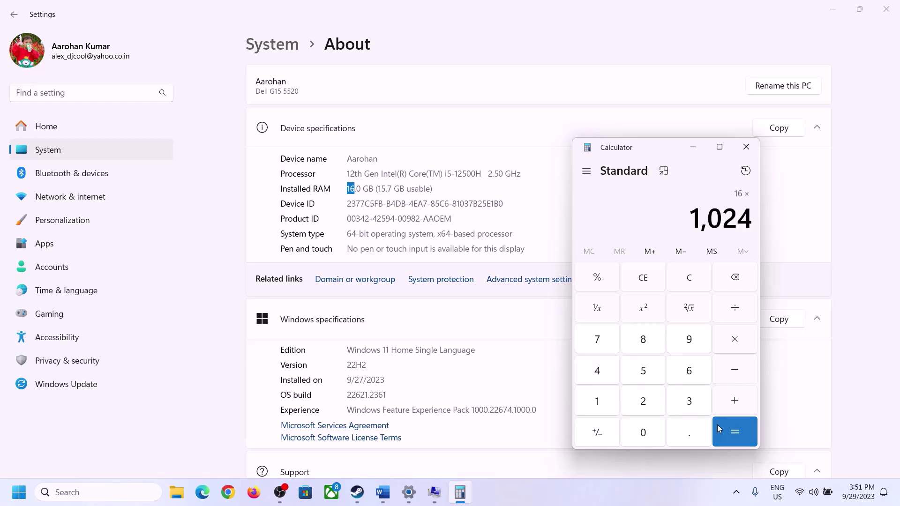
left_click(727, 437)
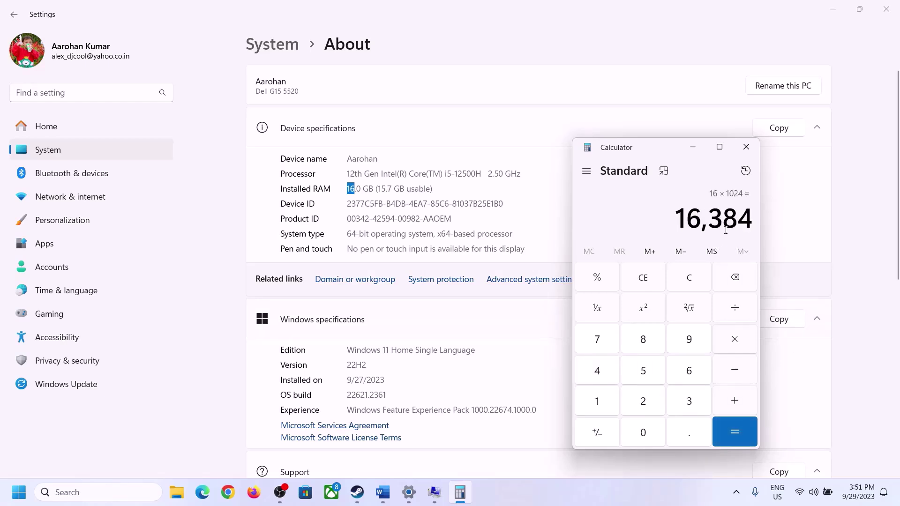
Check the maximum size formula in Word and multiply the RAM in MB by 3 in Calculator.
left_click(383, 492)
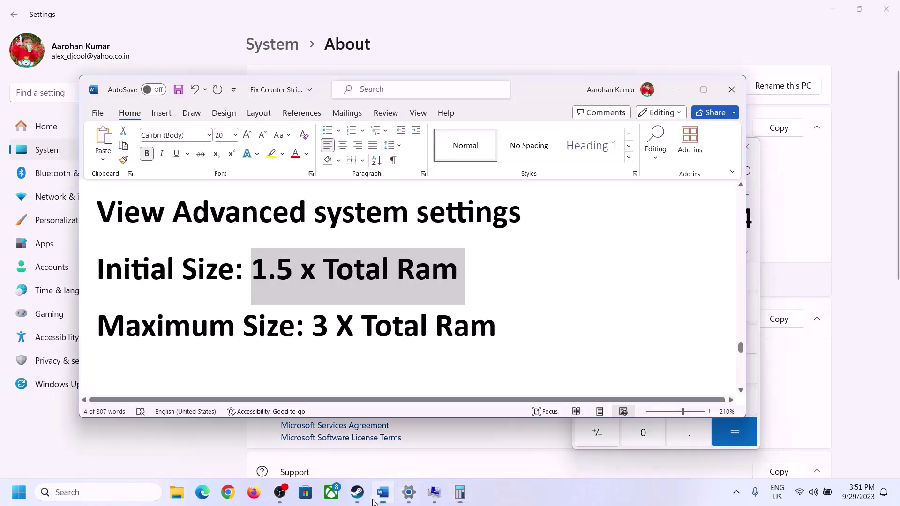
left_click(459, 492)
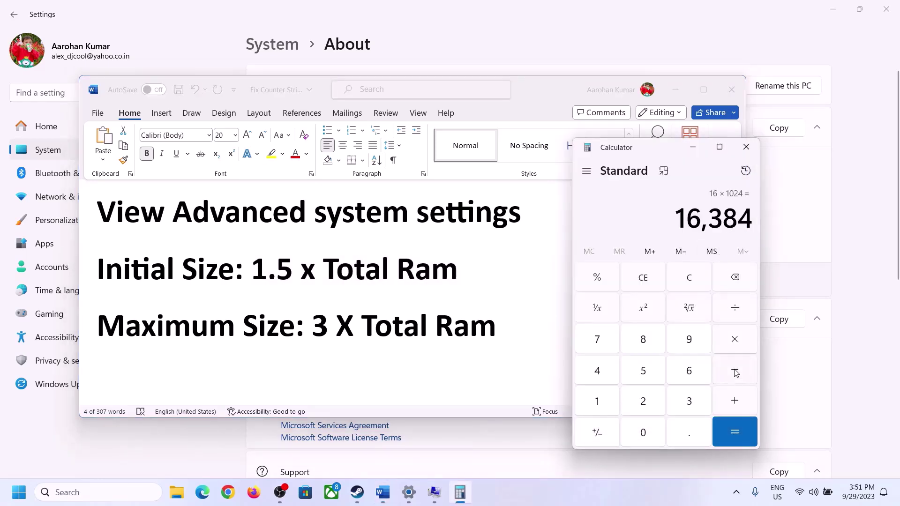
left_click(735, 344)
left_click(677, 402)
left_click(747, 432)
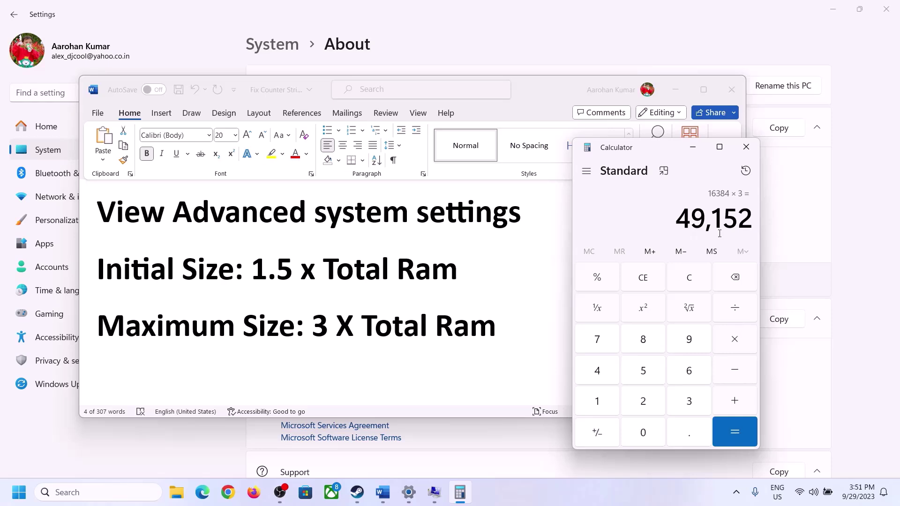
Enter 49152 MB as the maximum size in Virtual Memory and set the custom paging file size for drive C:.
left_click(434, 492)
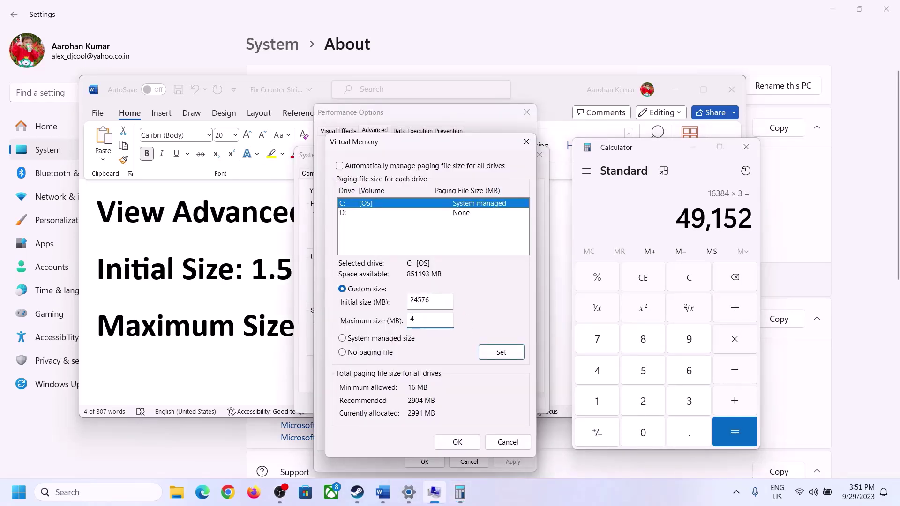
type("12")
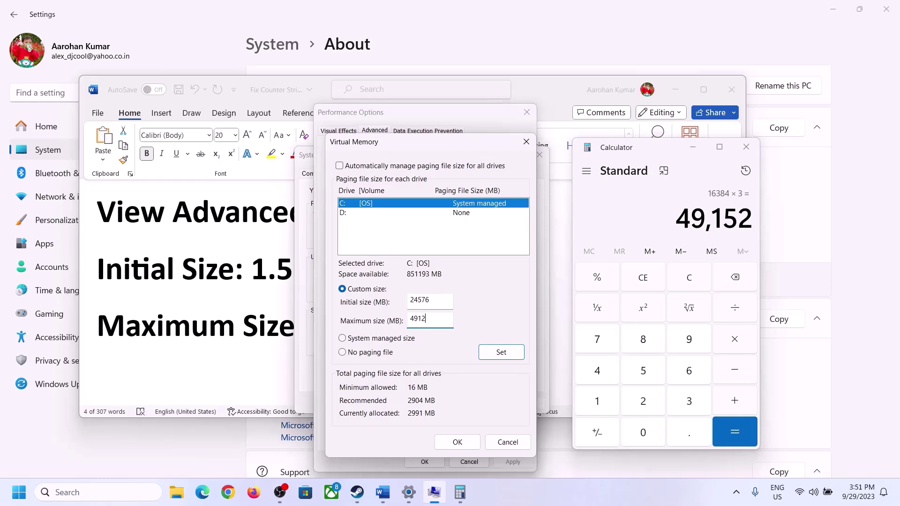
type("5")
left_click(501, 354)
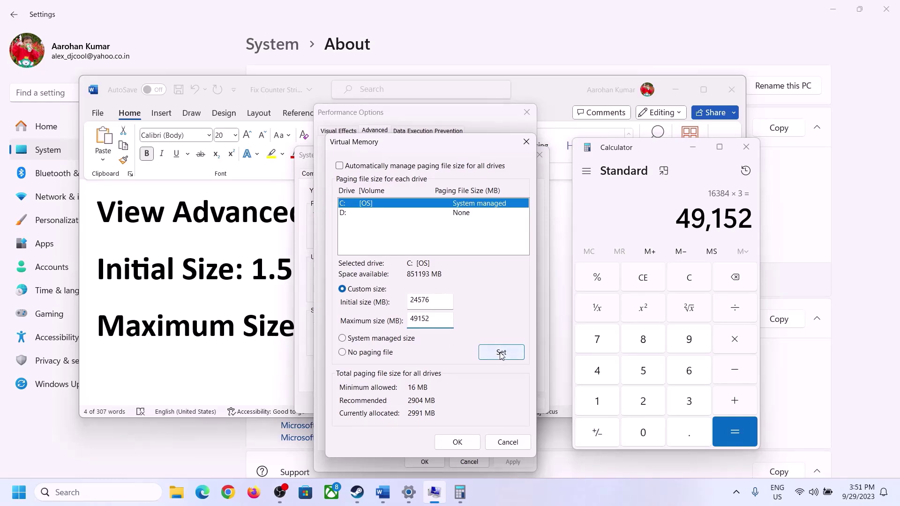
Accept the Virtual Memory, Performance Options and System Properties dialogs, and dismiss the restart prompt without restarting.
left_click(457, 442)
left_click(543, 288)
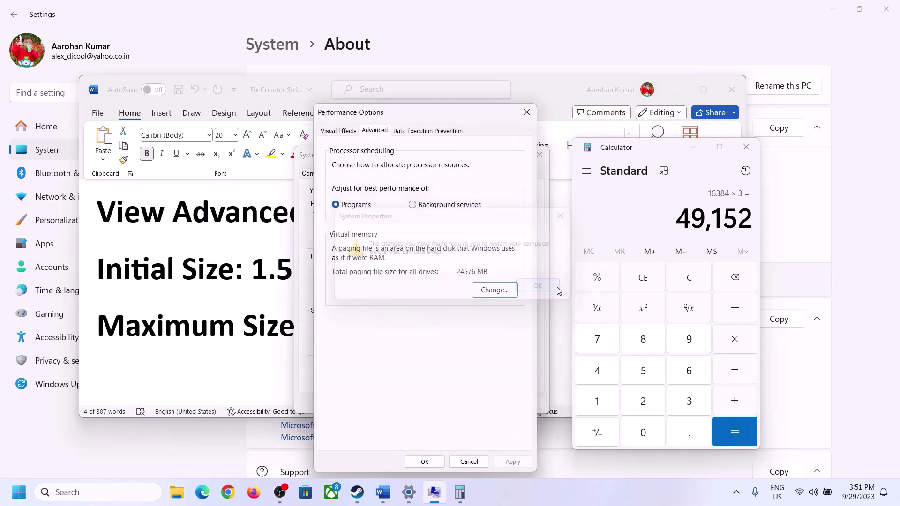
left_click(427, 462)
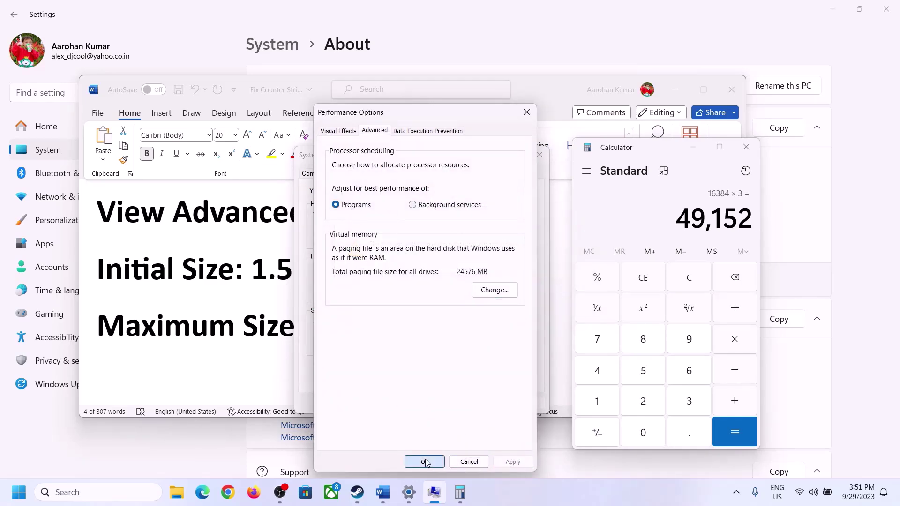
left_click(426, 403)
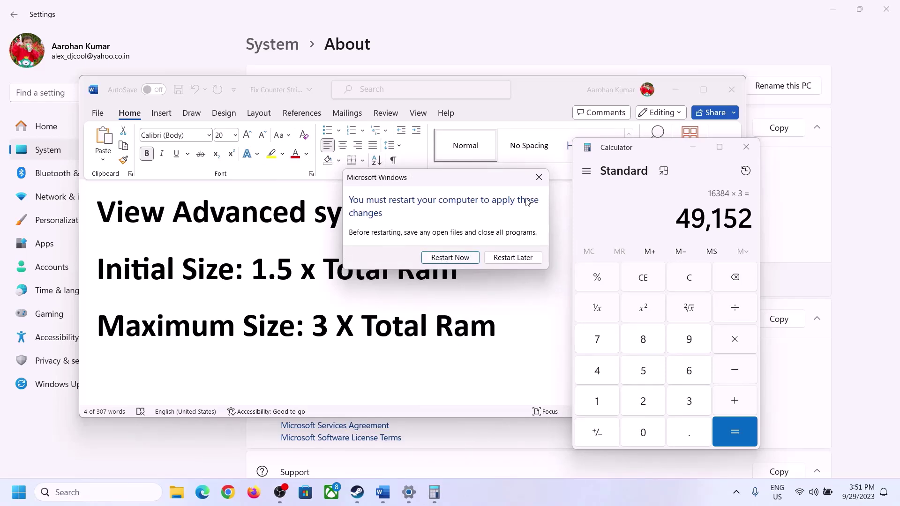
left_click(538, 177)
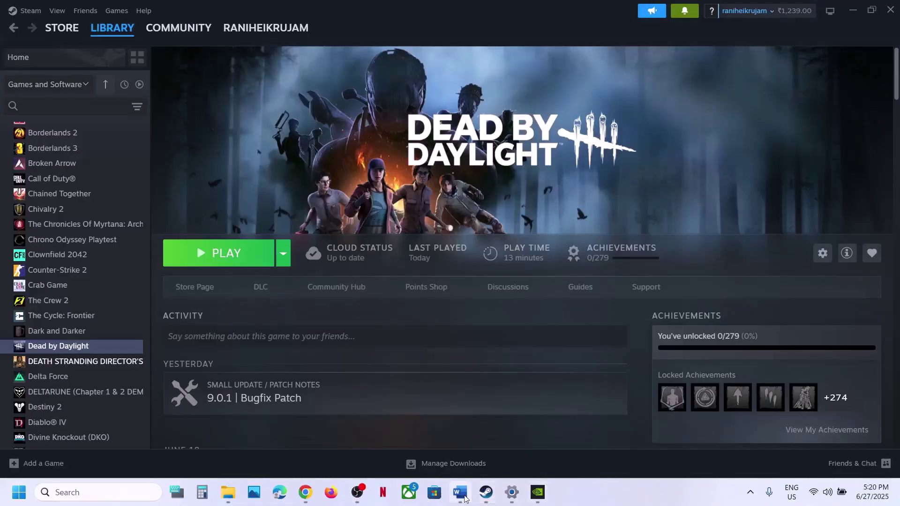
Switch to Word, highlight "Update BIOS" in Step 16, and check the laptop's battery charge in the Windows quick settings.
left_click(460, 492)
scroll(414, 317, "down", 2)
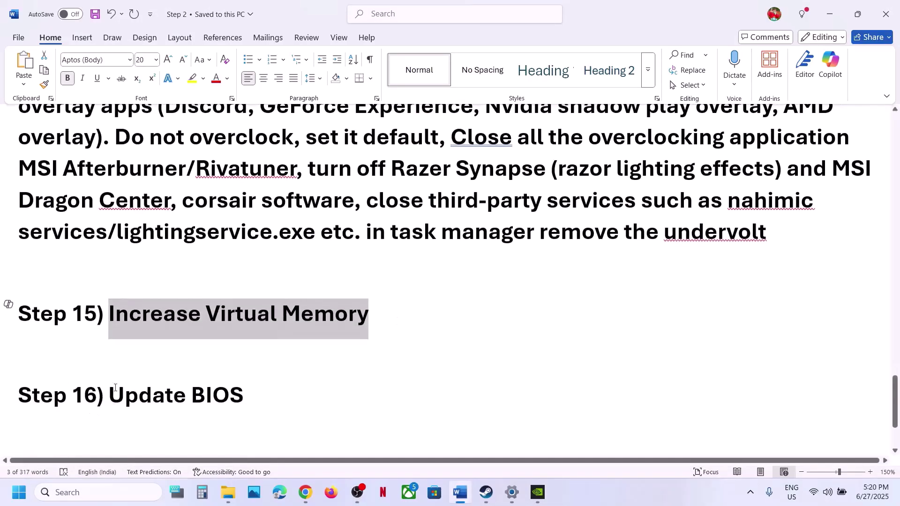
left_click_drag(118, 388, 242, 391)
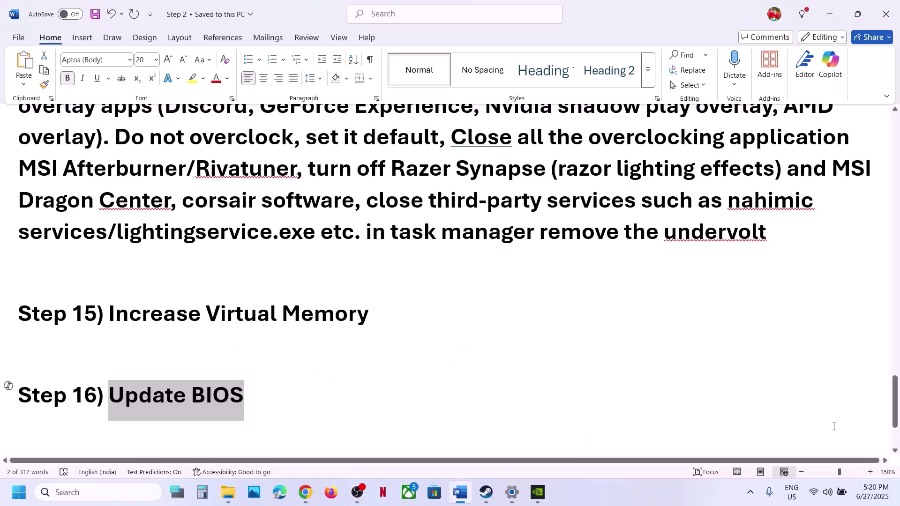
left_click(841, 493)
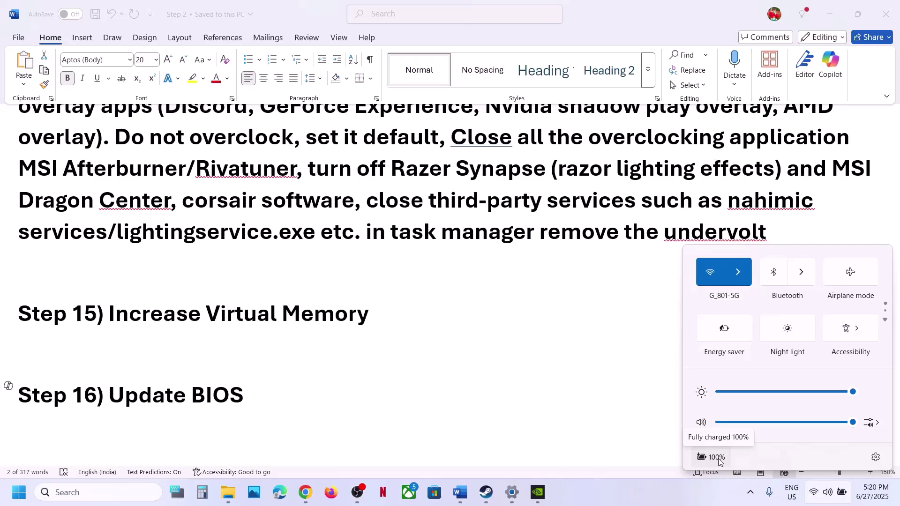
left_click(458, 420)
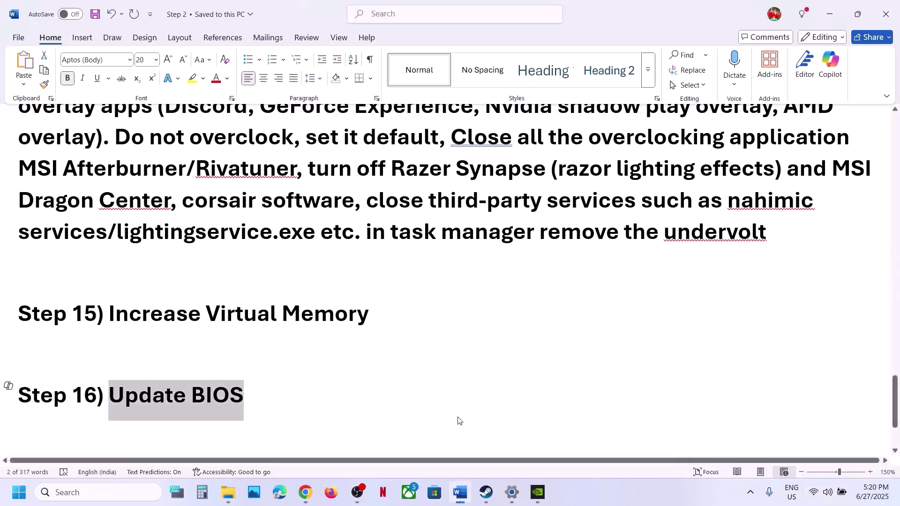
Highlight the Step 17 uninstall instructions in Word, and view Dead by Daylight's Manage options in Steam without uninstalling the game.
scroll(458, 420, "down", 3)
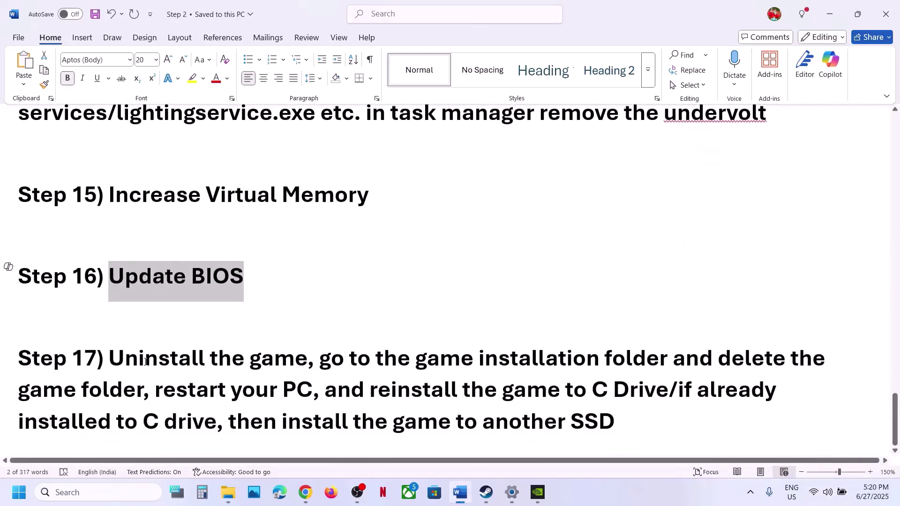
left_click_drag(146, 362, 619, 424)
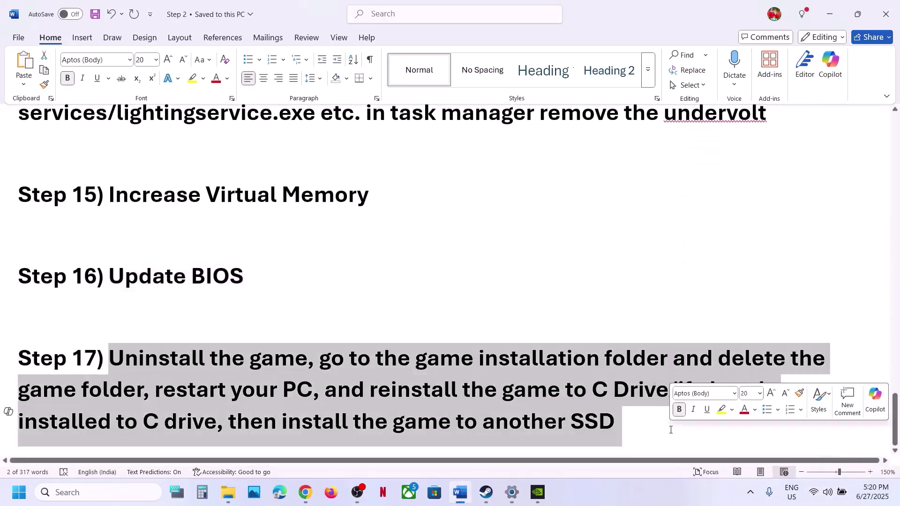
left_click(487, 502)
right_click(116, 347)
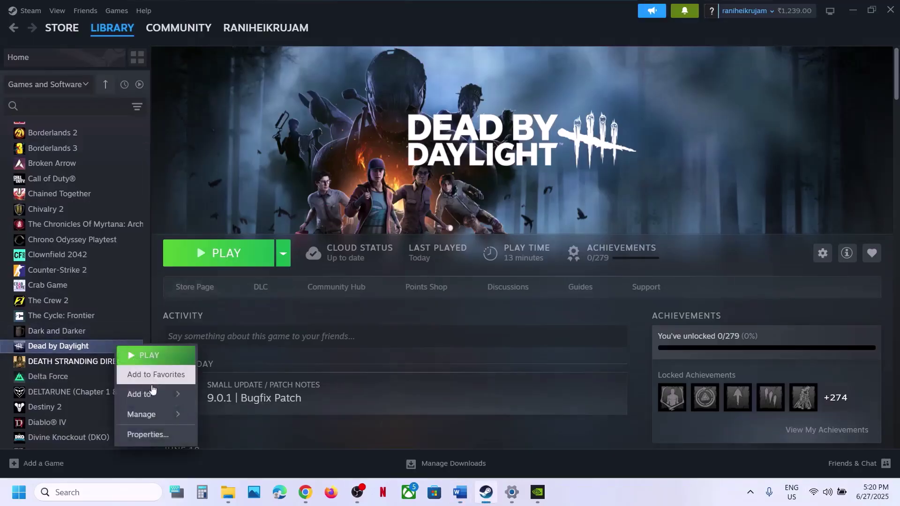
mouse_move(150, 414)
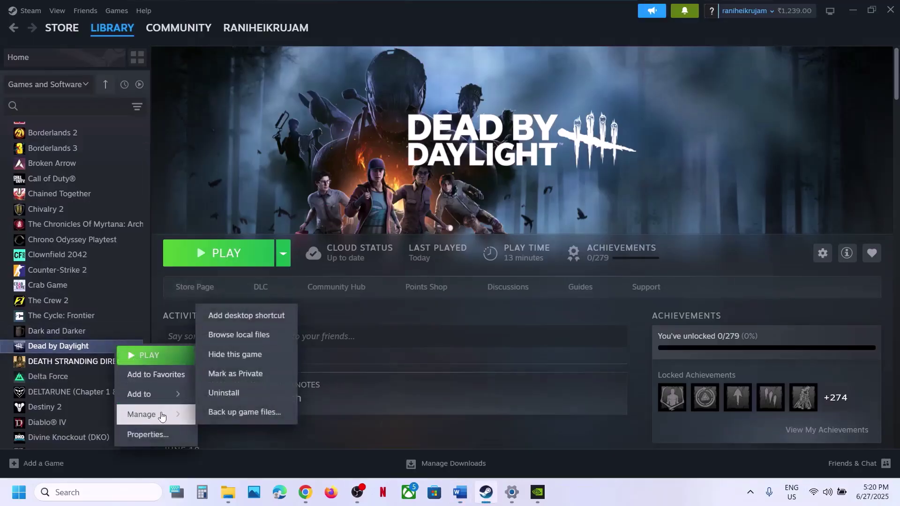
left_click(477, 173)
Return to Word and highlight "reinstall the game to C Drive" in Step 17.
left_click(460, 492)
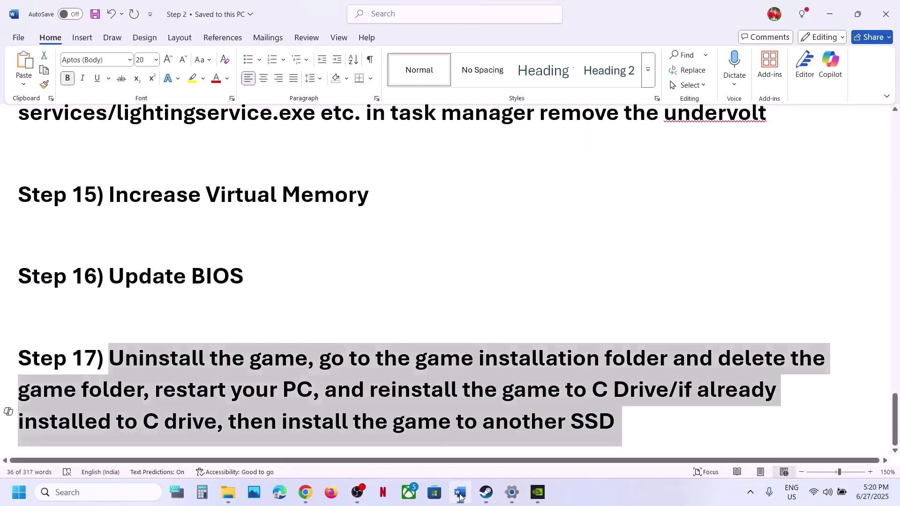
left_click(347, 393)
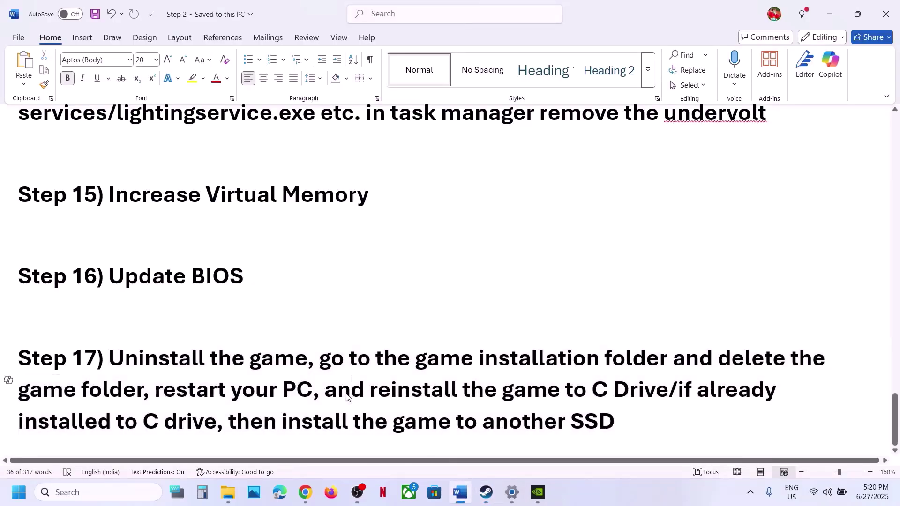
left_click_drag(399, 390, 668, 391)
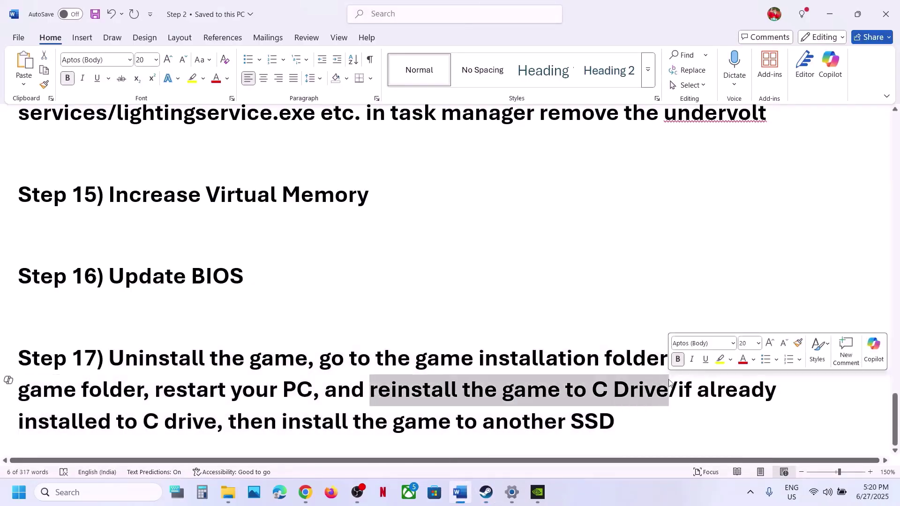